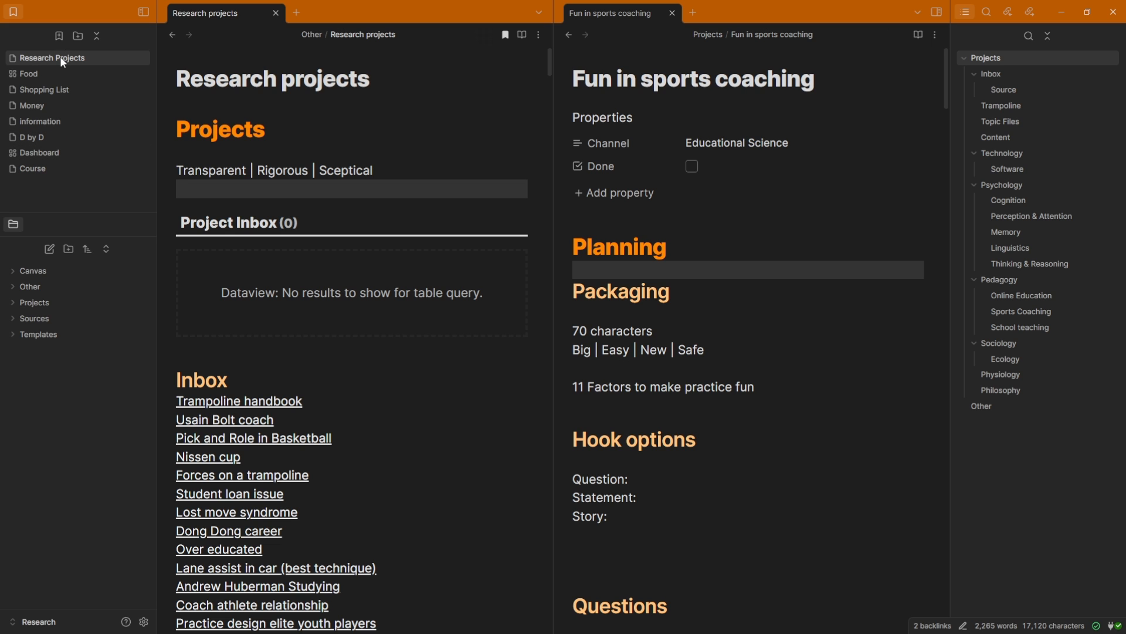
{"action": "left_click", "coordinate": [308, 153]}
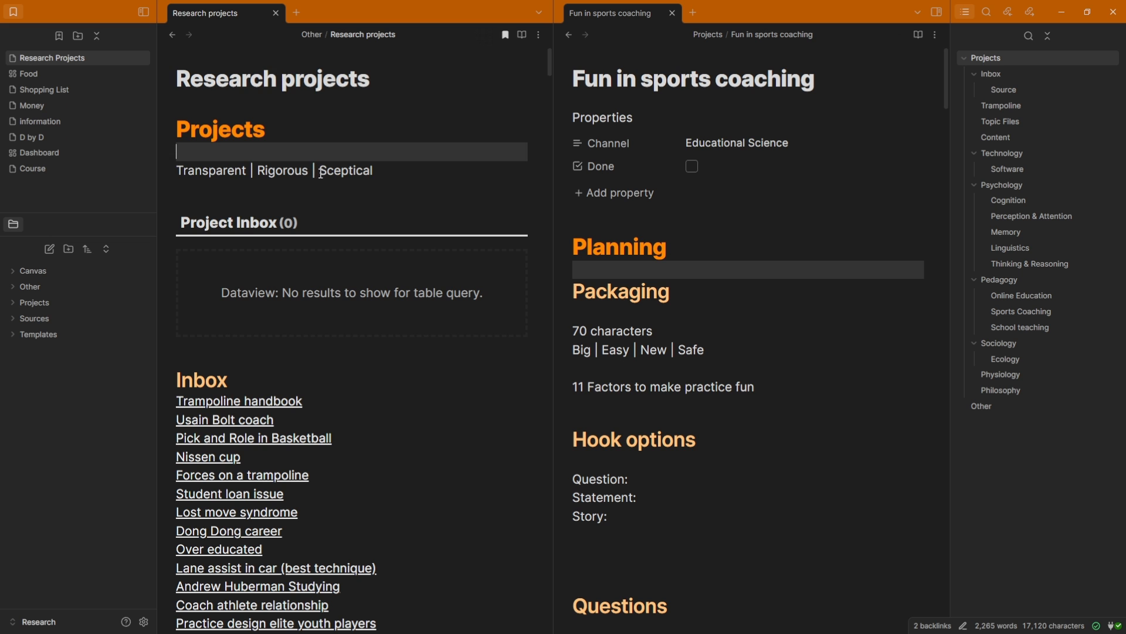
{"action": "scroll", "coordinate": [352, 176], "scroll_direction": "down", "scroll_amount": 2}
{"action": "scroll", "coordinate": [382, 151], "scroll_direction": "up", "scroll_amount": 2}
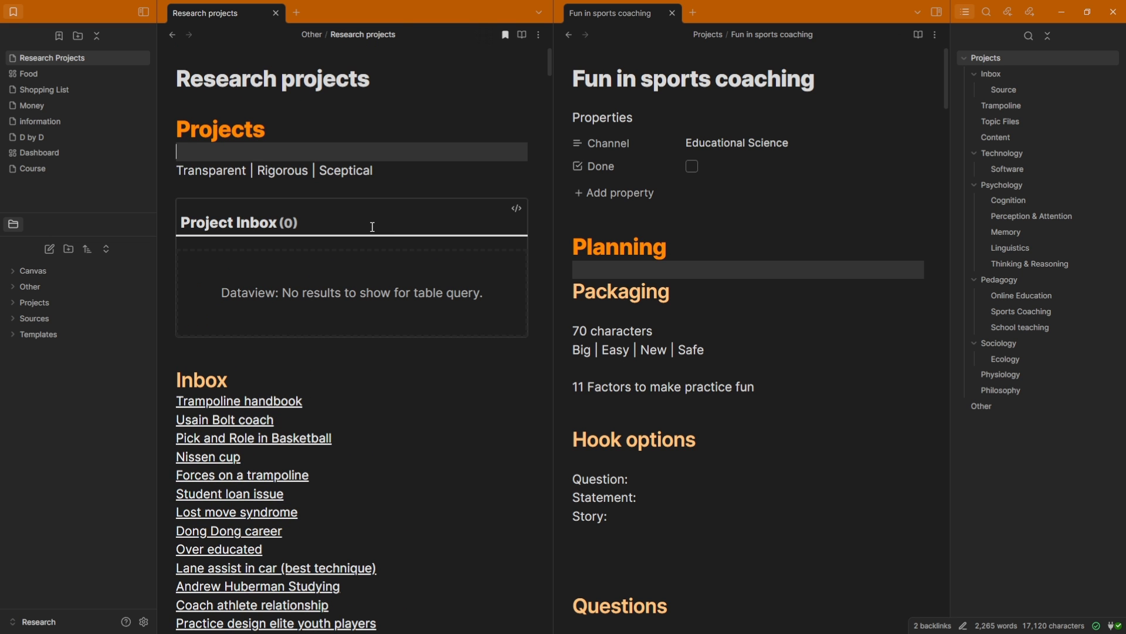
Browse the Fun in sports coaching note by heading through Hook, 3 myths, Young and old different, Fun Factors and Points, returning to Planning.
{"action": "left_click", "coordinate": [671, 269]}
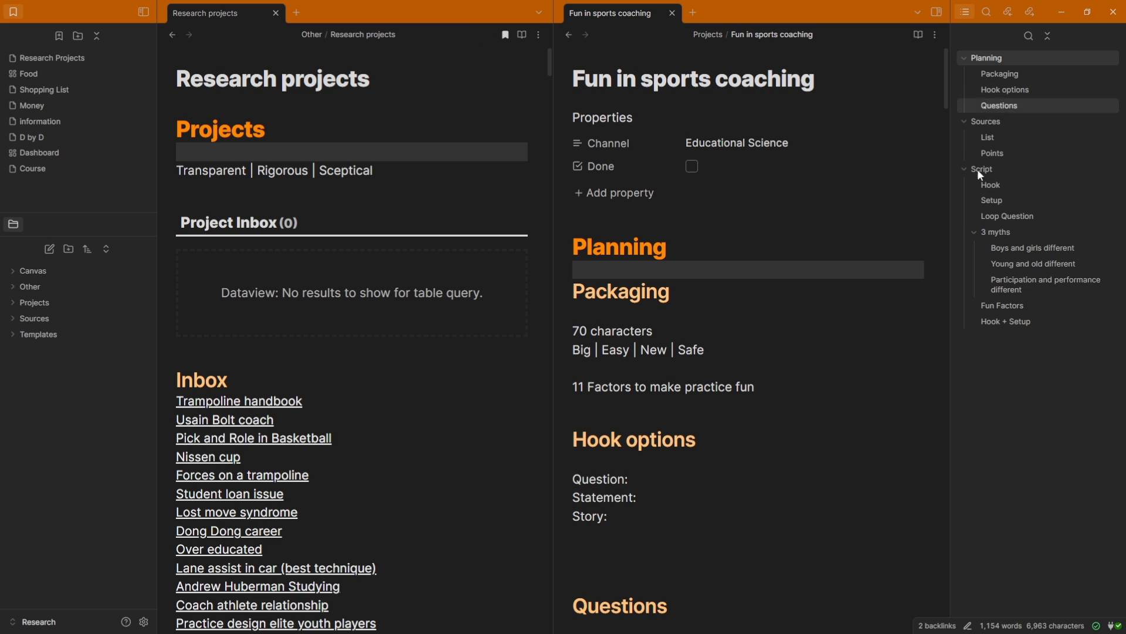
{"action": "left_click", "coordinate": [798, 350]}
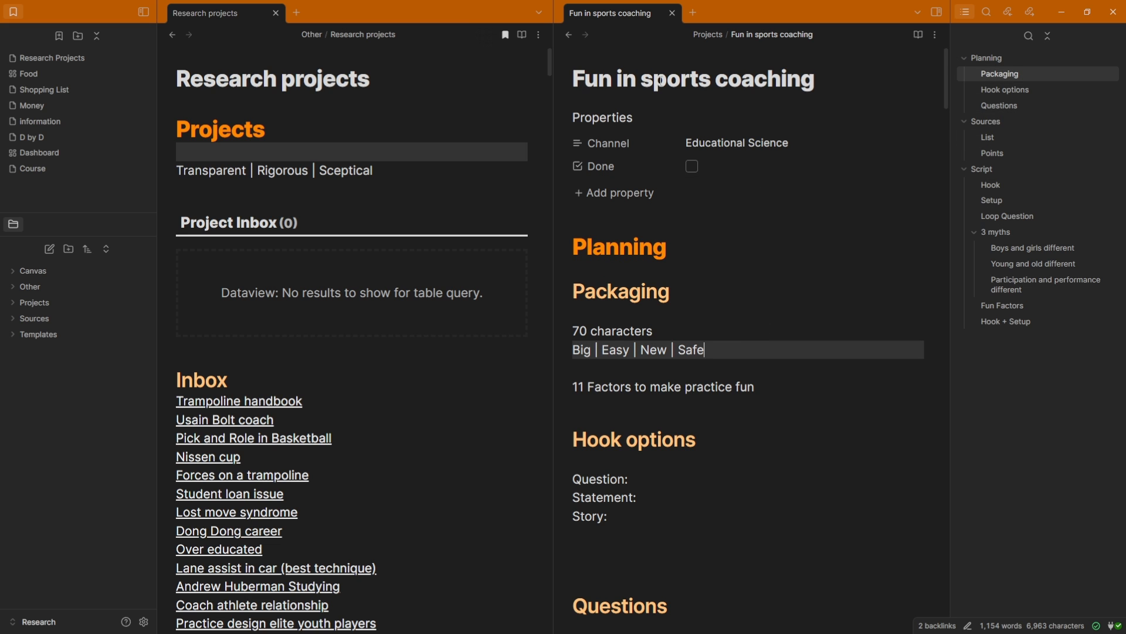
{"action": "left_click", "coordinate": [737, 311]}
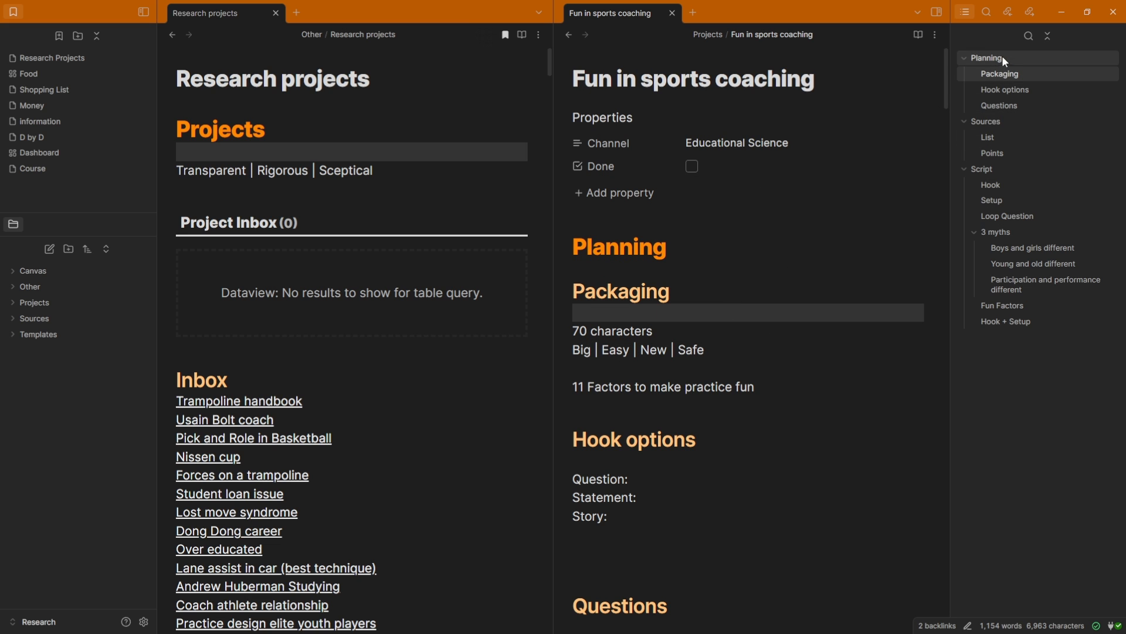
{"action": "left_click", "coordinate": [1012, 186]}
{"action": "left_click", "coordinate": [1015, 235]}
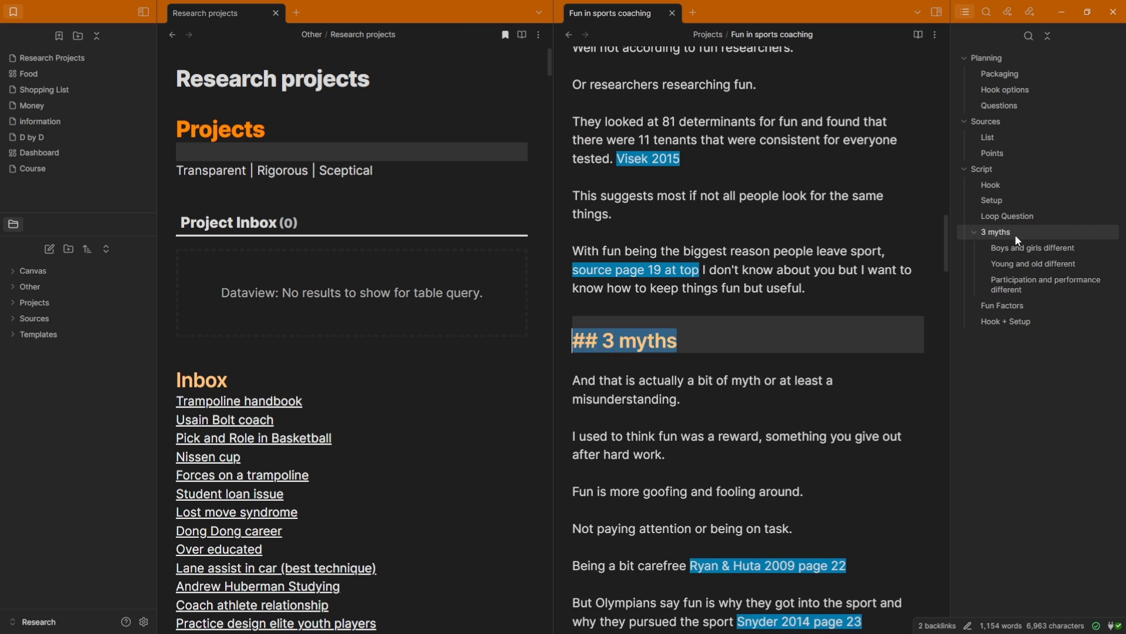
{"action": "left_click", "coordinate": [1022, 265]}
{"action": "left_click", "coordinate": [1009, 308]}
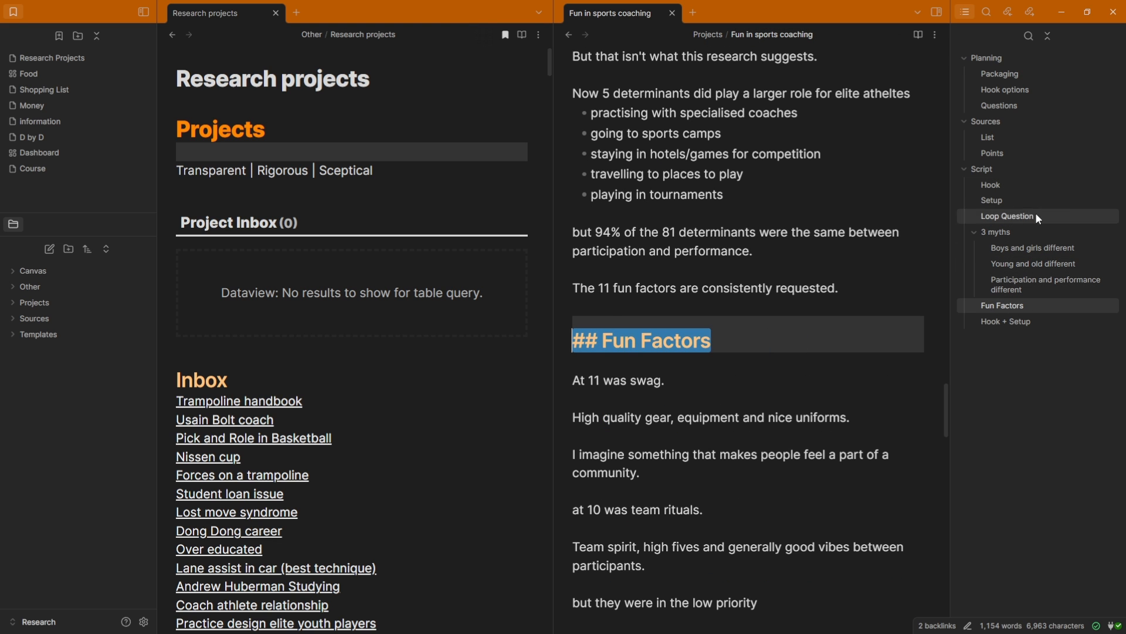
{"action": "left_click", "coordinate": [1034, 149]}
{"action": "left_click", "coordinate": [1017, 61]}
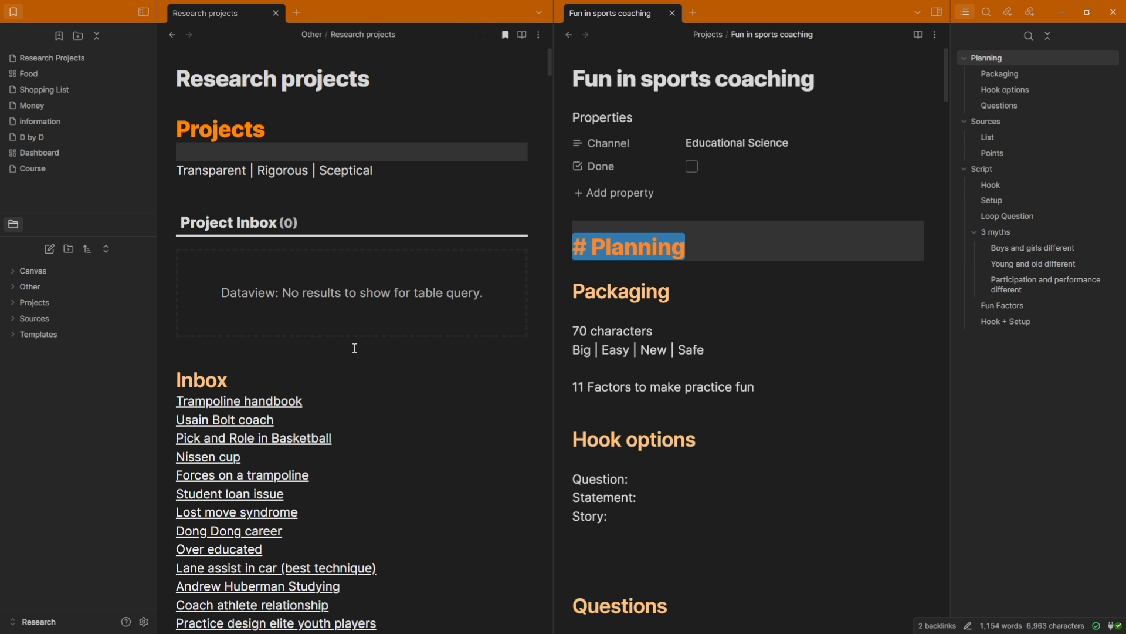
Browse the Research projects note by heading through School teaching, Sports Coaching and Thinking & Reasoning, returning to the Projects heading.
{"action": "left_click", "coordinate": [324, 347]}
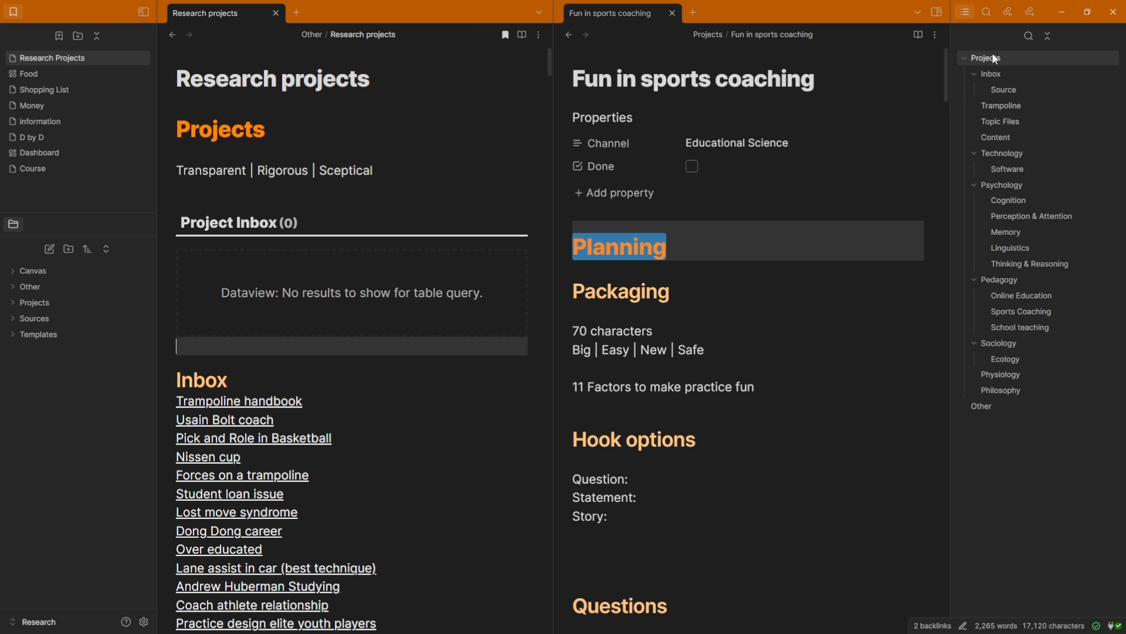
{"action": "left_click", "coordinate": [1035, 329]}
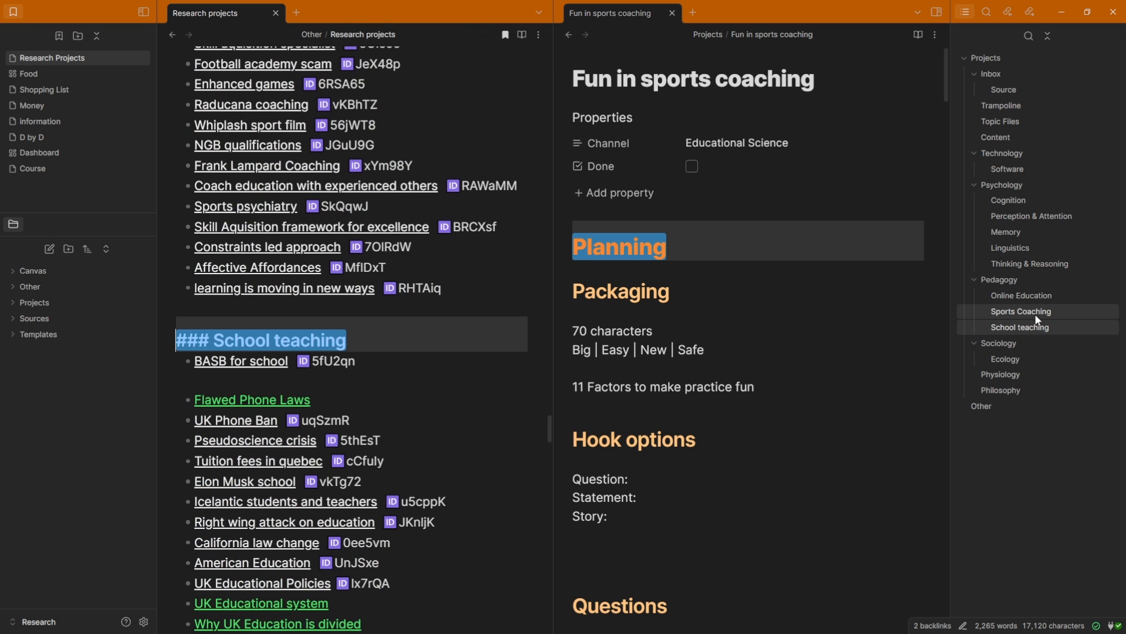
{"action": "left_click", "coordinate": [1037, 311]}
{"action": "left_click", "coordinate": [1050, 265]}
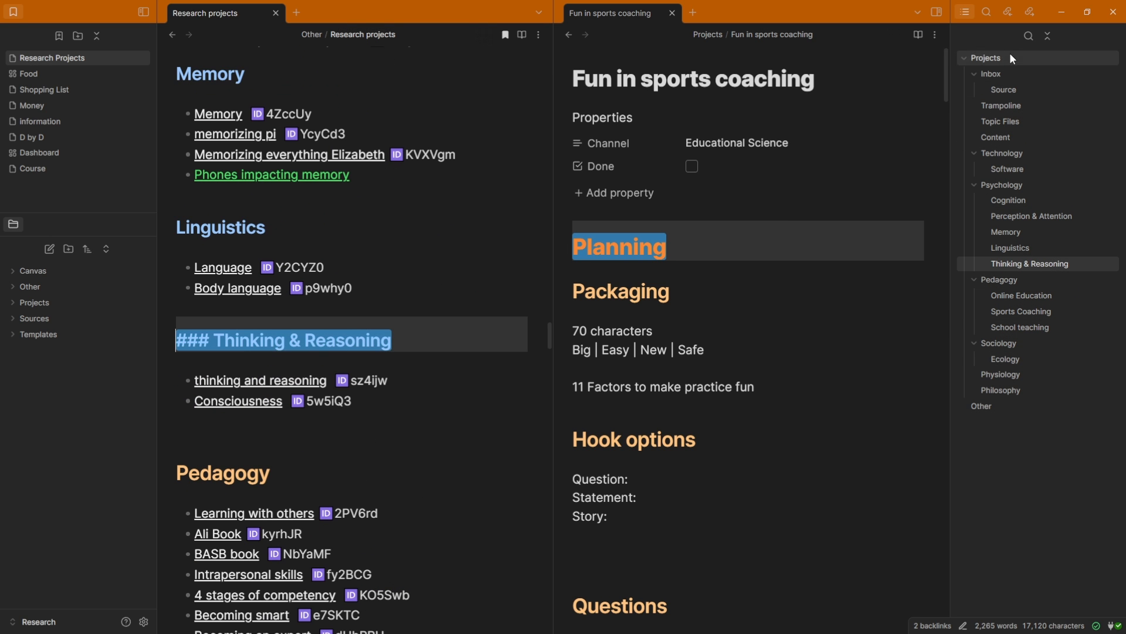
{"action": "left_click", "coordinate": [1007, 57]}
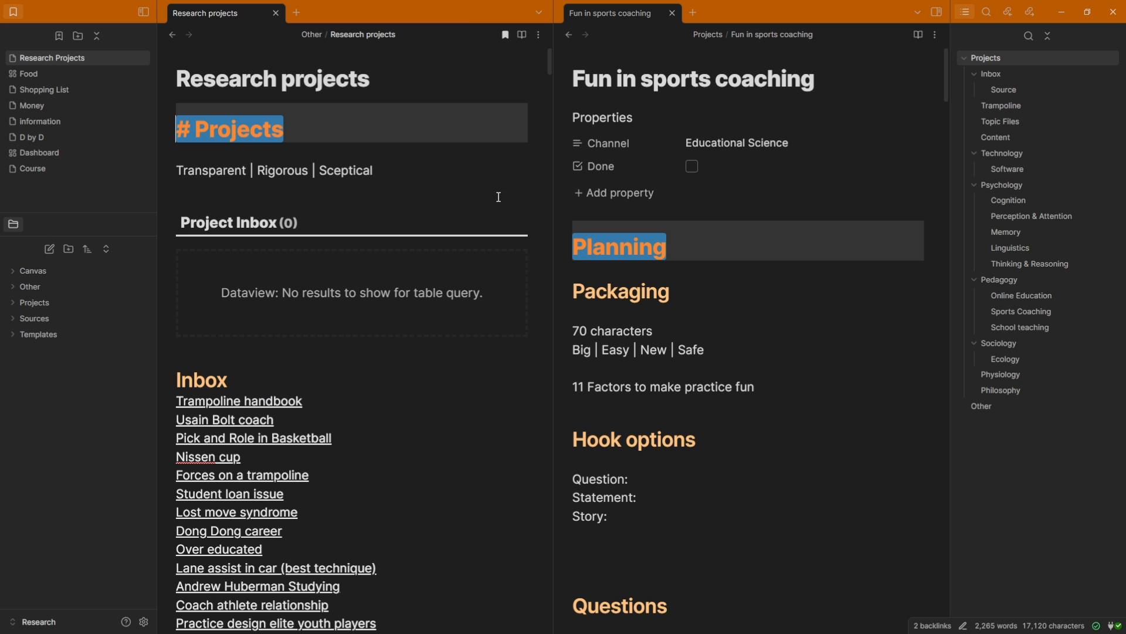
Look through the vault search, backlinks and outgoing links for the Research projects note, ending back on its outline.
{"action": "left_click", "coordinate": [988, 14]}
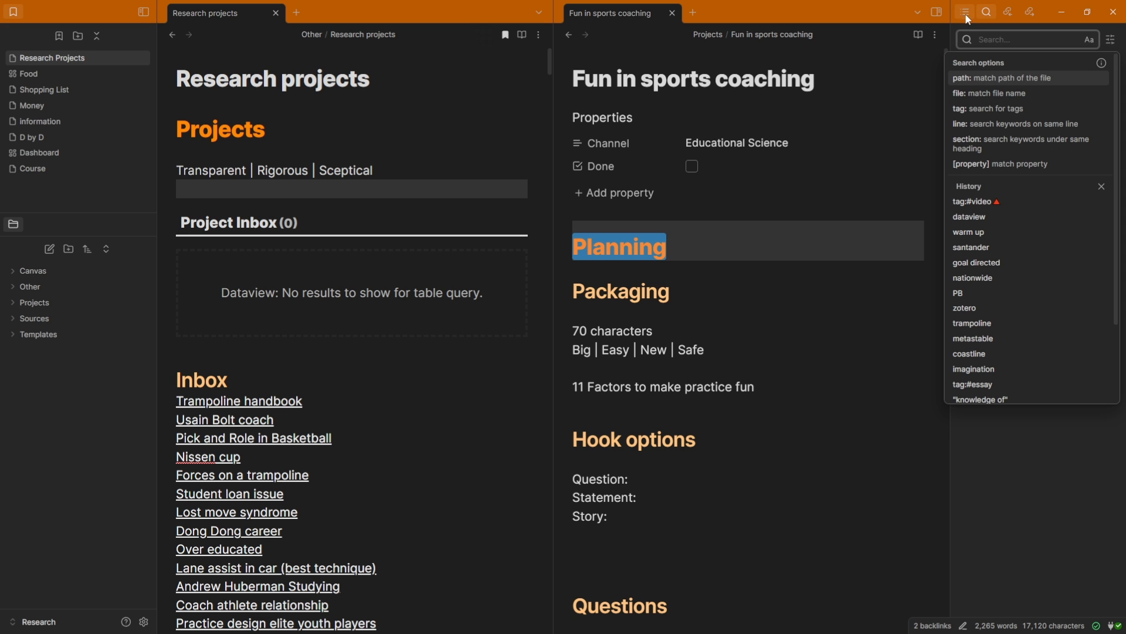
{"action": "left_click", "coordinate": [1008, 16]}
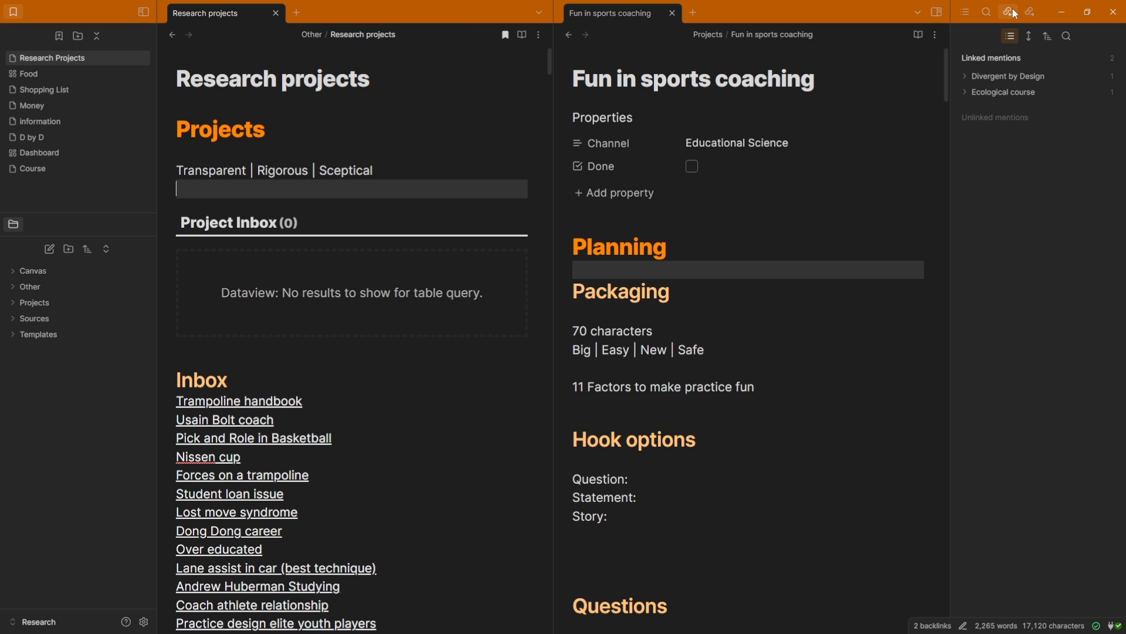
{"action": "left_click", "coordinate": [1031, 12]}
{"action": "scroll", "coordinate": [1039, 230], "scroll_direction": "down", "scroll_amount": 3}
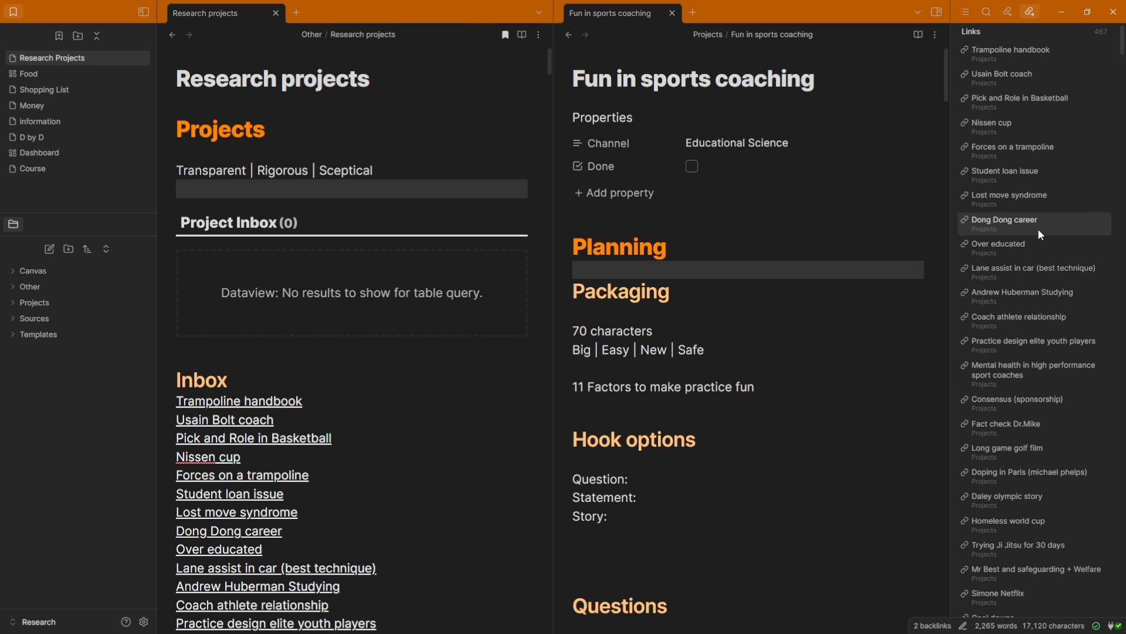
{"action": "scroll", "coordinate": [1037, 228], "scroll_direction": "up", "scroll_amount": 1}
{"action": "left_click", "coordinate": [965, 12]}
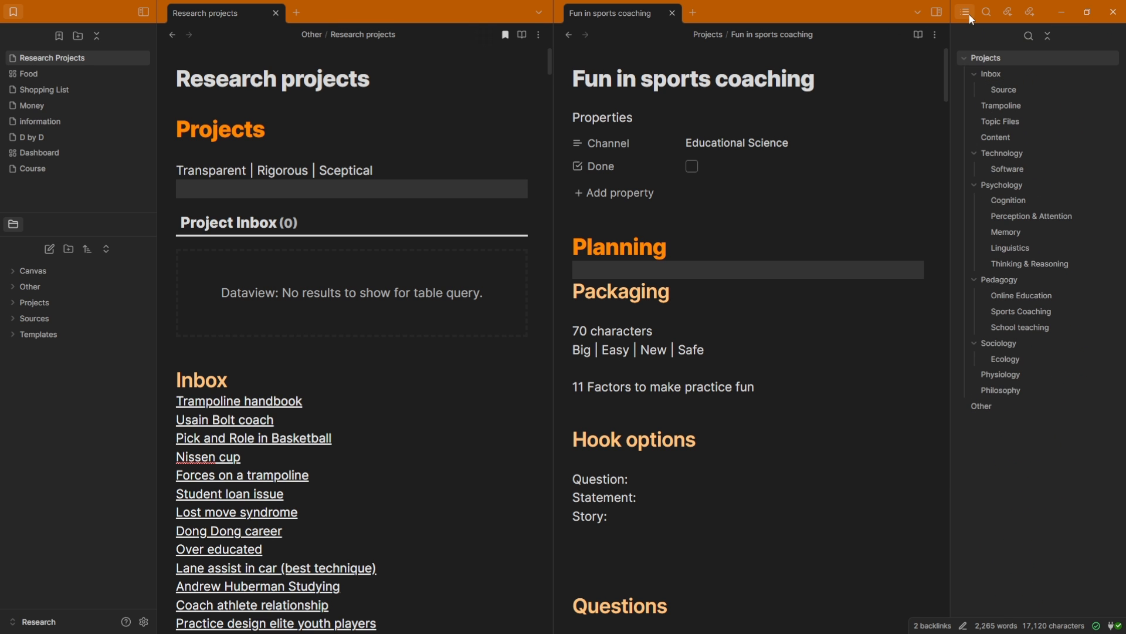
Go to the Hook + Setup section of Fun in sports coaching and collapse the results in the linked mentions below it.
{"action": "left_click", "coordinate": [725, 275]}
{"action": "left_click", "coordinate": [1034, 321]}
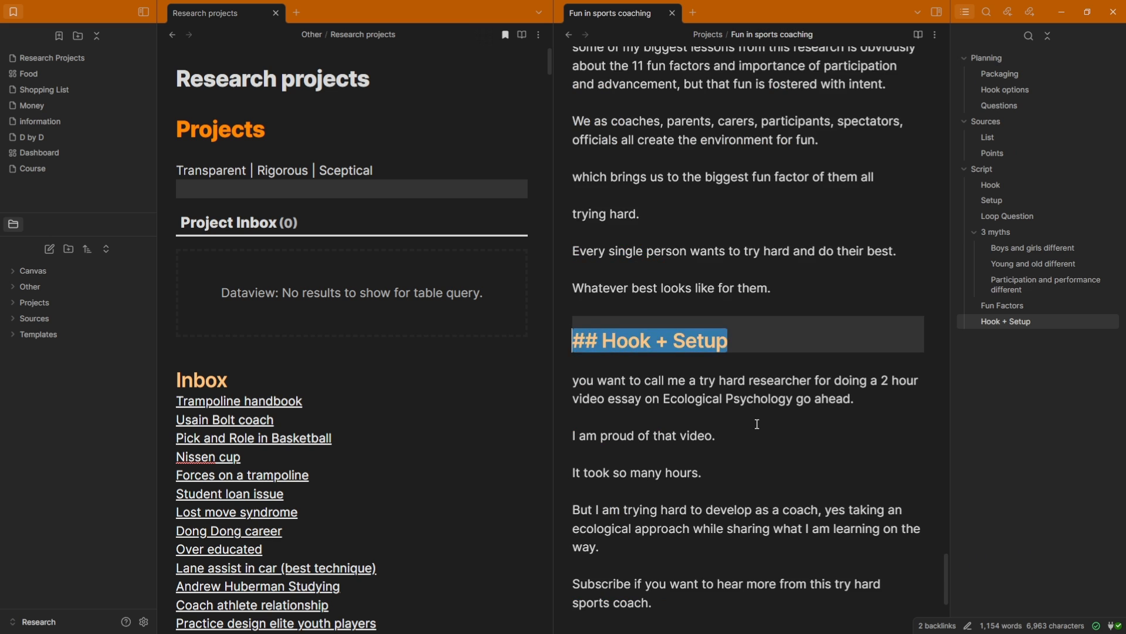
{"action": "scroll", "coordinate": [756, 411], "scroll_direction": "down", "scroll_amount": 5}
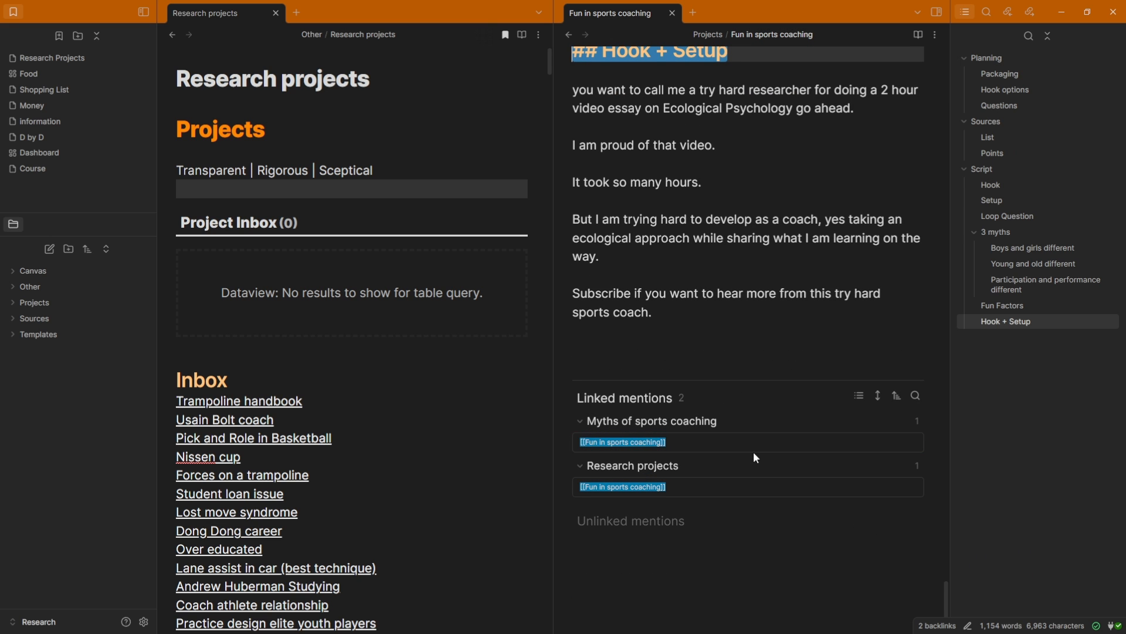
{"action": "left_click", "coordinate": [858, 397]}
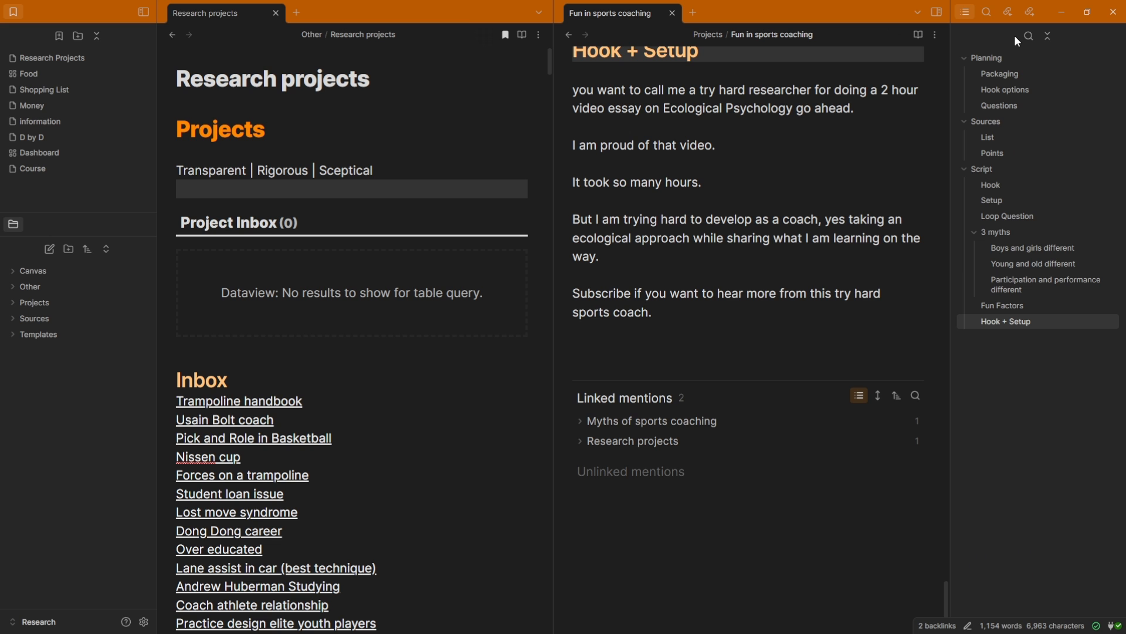
Switch to the Morgen calendar, maximize its window and show the calendar in week view.
{"action": "key", "text": "alt+Tab"}
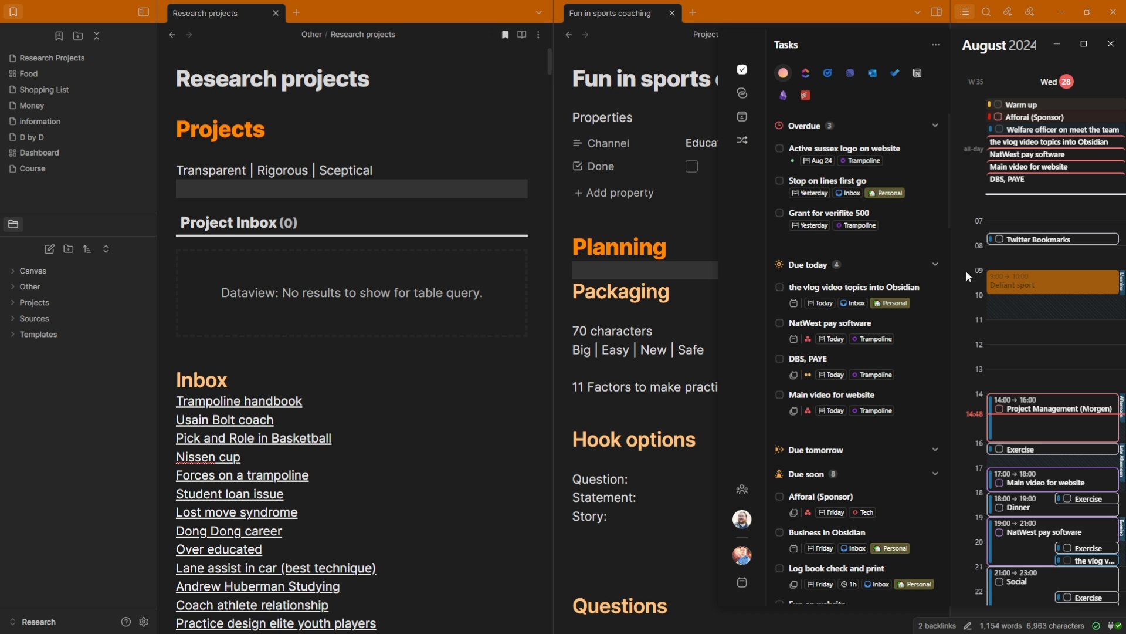
{"action": "scroll", "coordinate": [862, 340], "scroll_direction": "down", "scroll_amount": 5}
{"action": "scroll", "coordinate": [857, 359], "scroll_direction": "up", "scroll_amount": 5}
{"action": "double_click", "coordinate": [988, 48]}
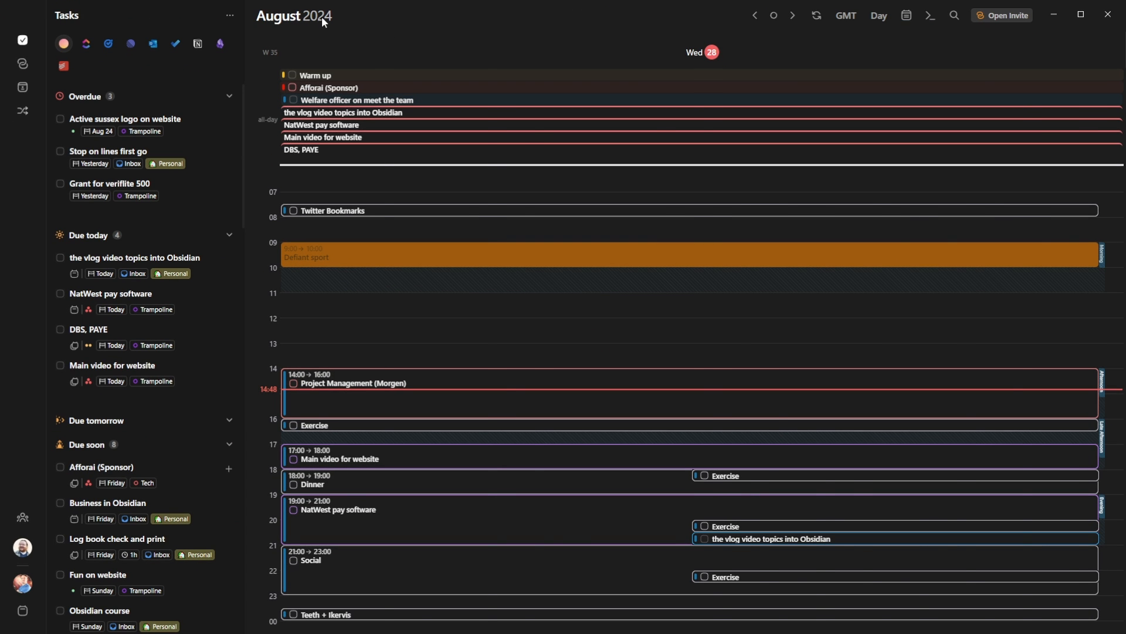
{"action": "key", "text": "w"}
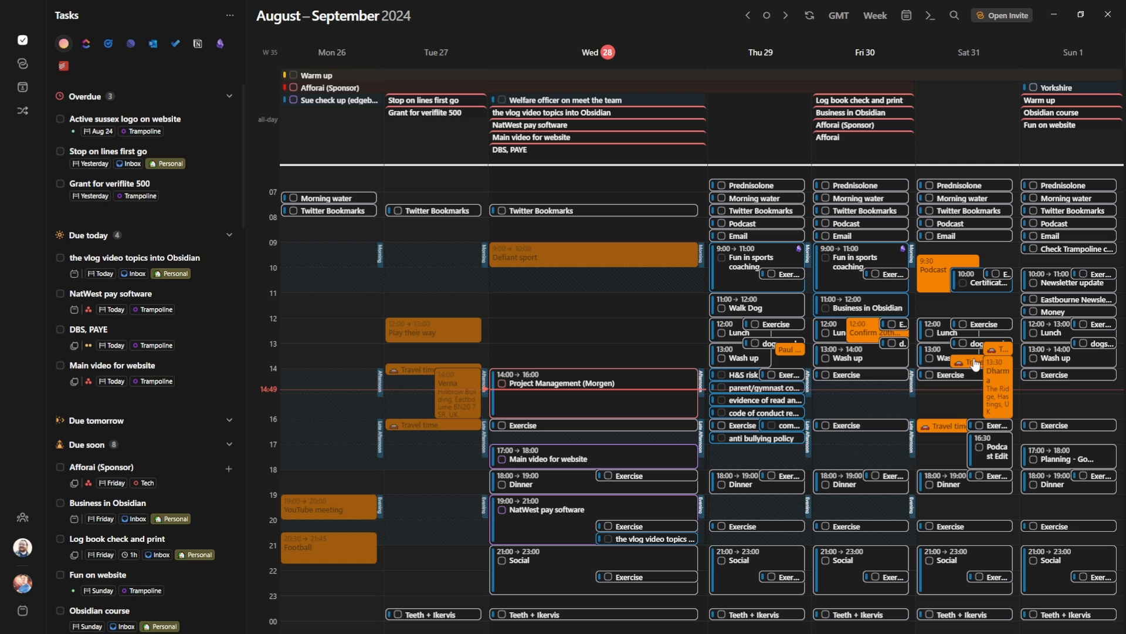
Collapse the Trampoline and Tech task lists.
{"action": "mouse_move", "coordinate": [976, 365]}
{"action": "scroll", "coordinate": [133, 283], "scroll_direction": "down", "scroll_amount": 3}
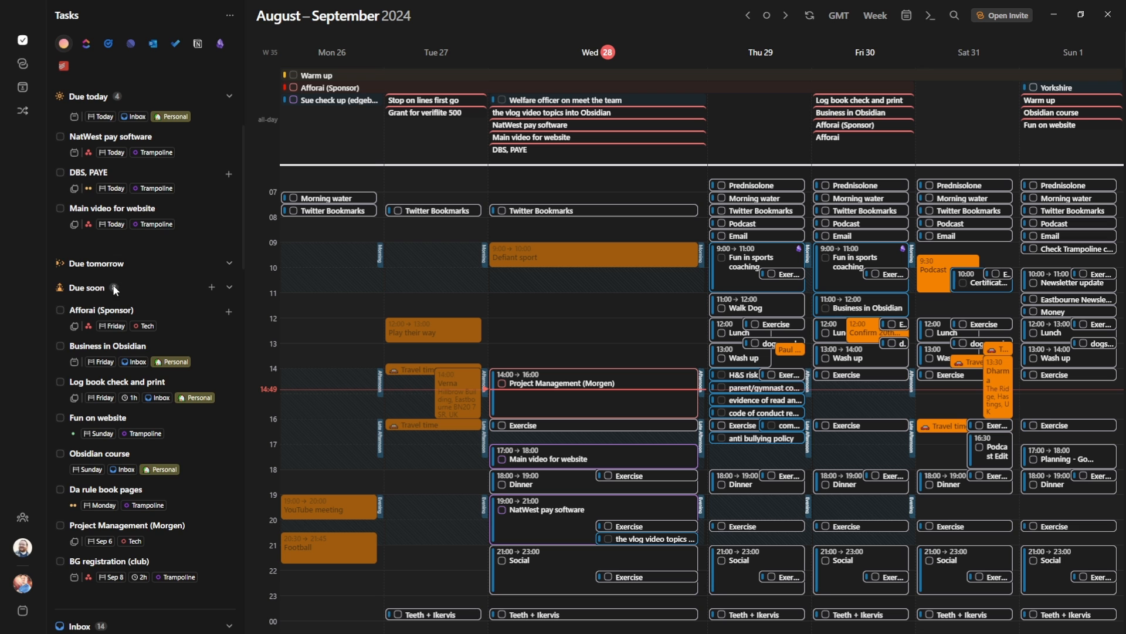
{"action": "scroll", "coordinate": [133, 283], "scroll_direction": "down", "scroll_amount": 5}
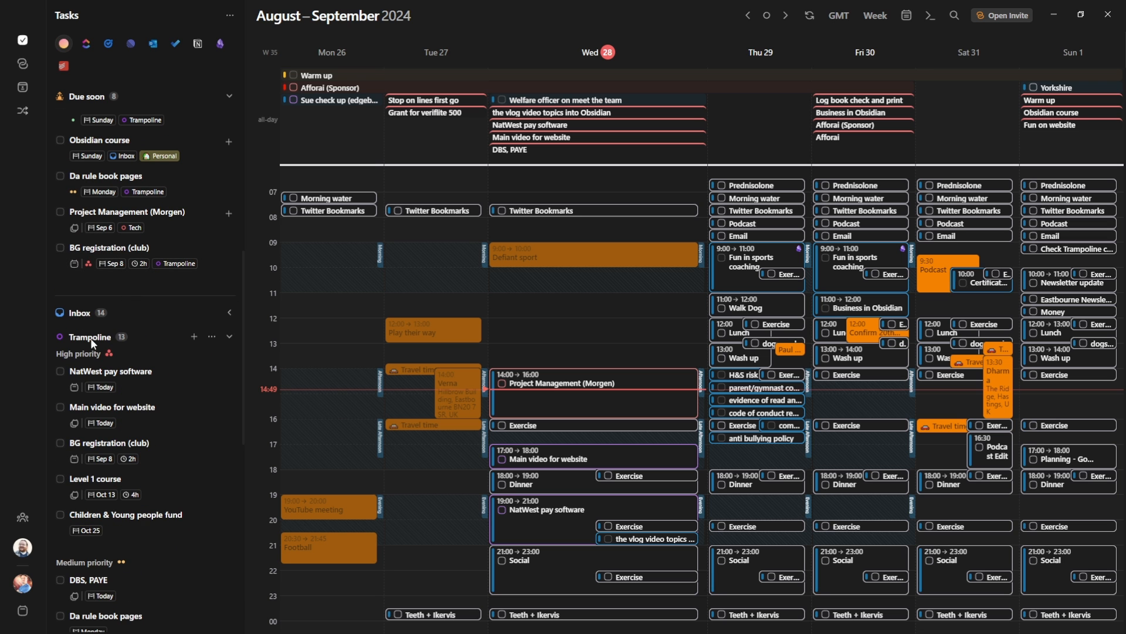
{"action": "left_click", "coordinate": [90, 339]}
{"action": "left_click", "coordinate": [87, 426]}
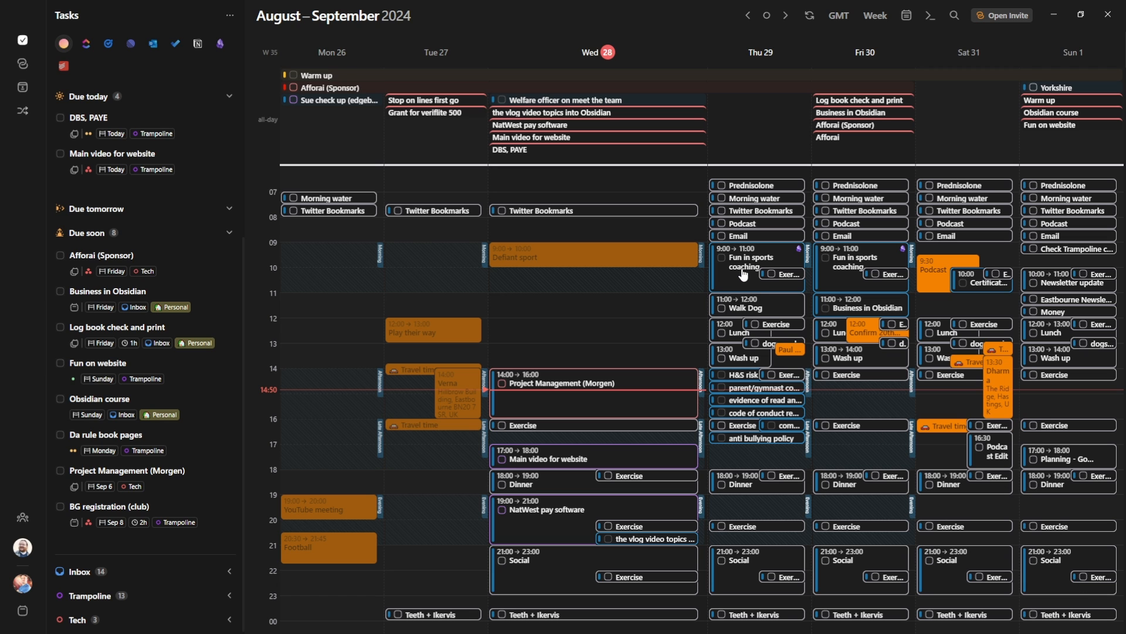
View the details of Stop on lines first go, Welfare officer on meet the team and Wednesday's Project Management (Morgen) block.
{"action": "left_click", "coordinate": [434, 102]}
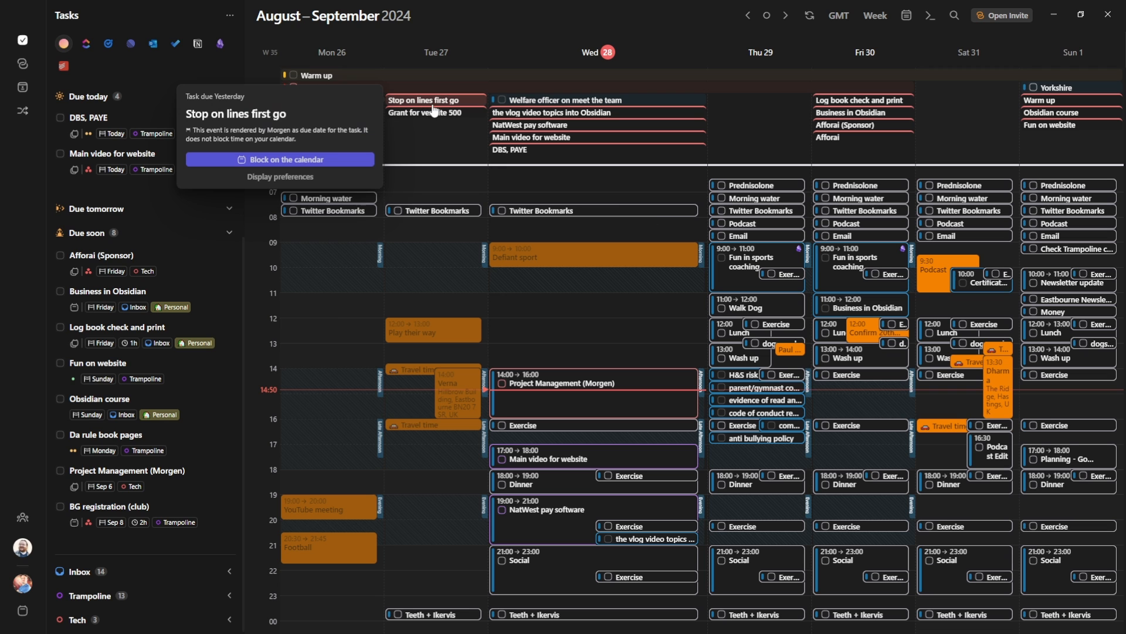
{"action": "left_click", "coordinate": [546, 103]}
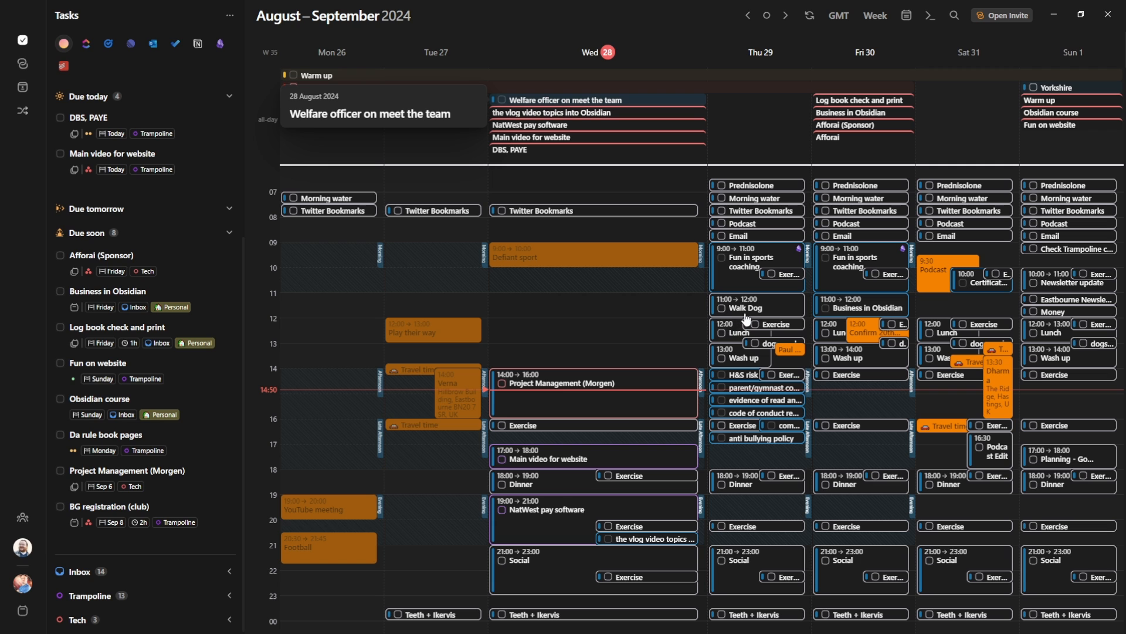
{"action": "left_click", "coordinate": [573, 394]}
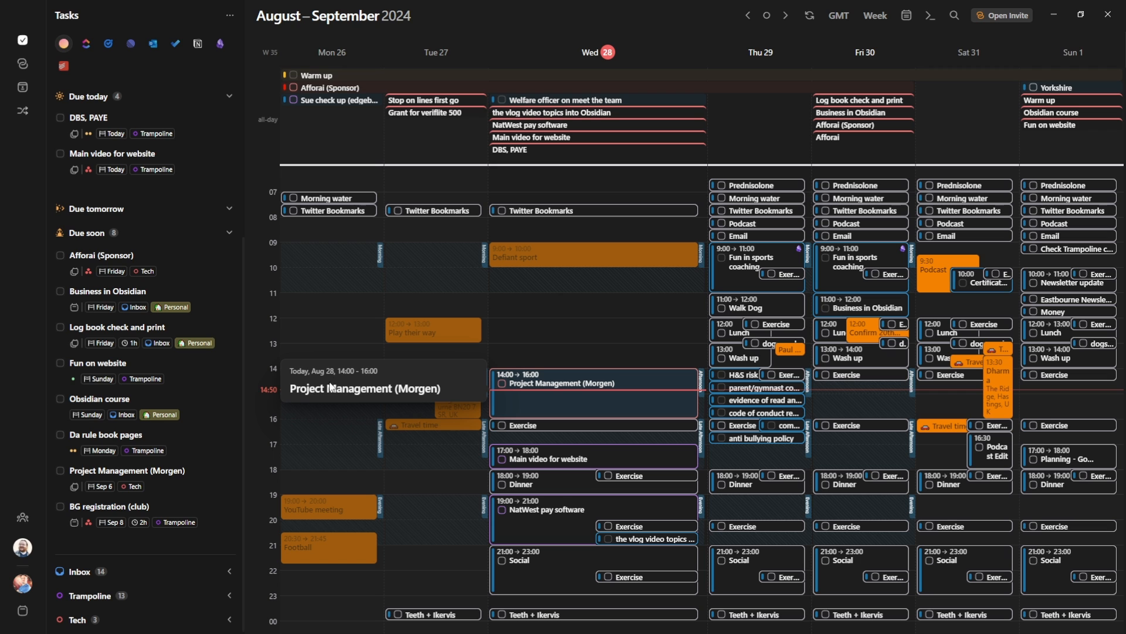
{"action": "left_click", "coordinate": [586, 413]}
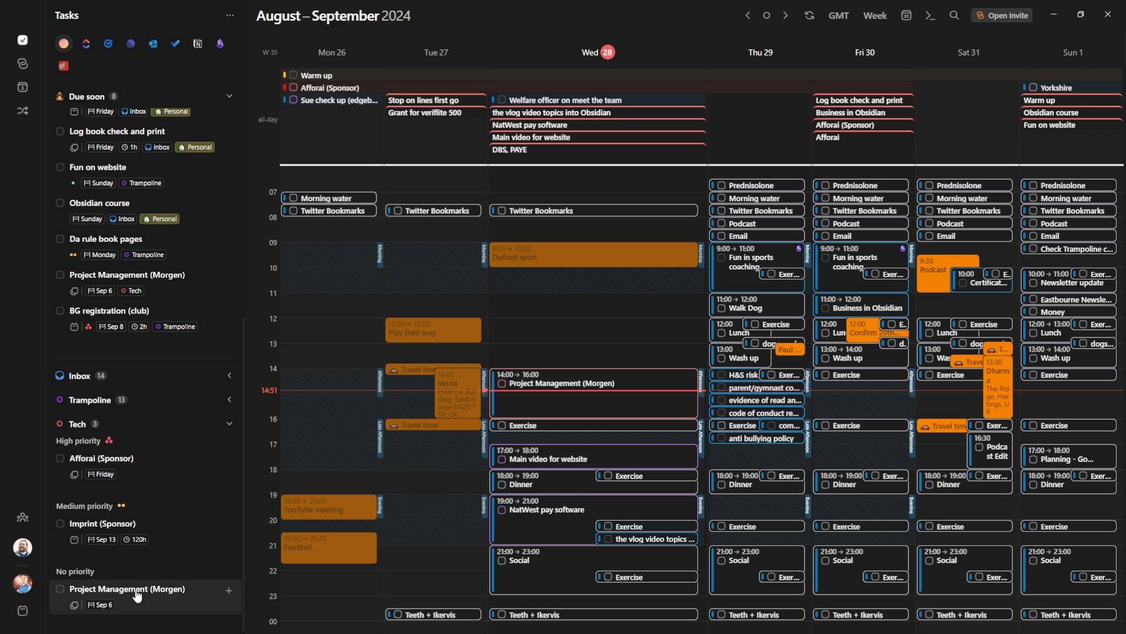
Schedule the Tech task Project Management (Morgen) on Friday 30 August from 14:45 to 15:15 and check its details.
{"action": "left_click_drag", "start_coordinate": [132, 589], "coordinate": [815, 409]}
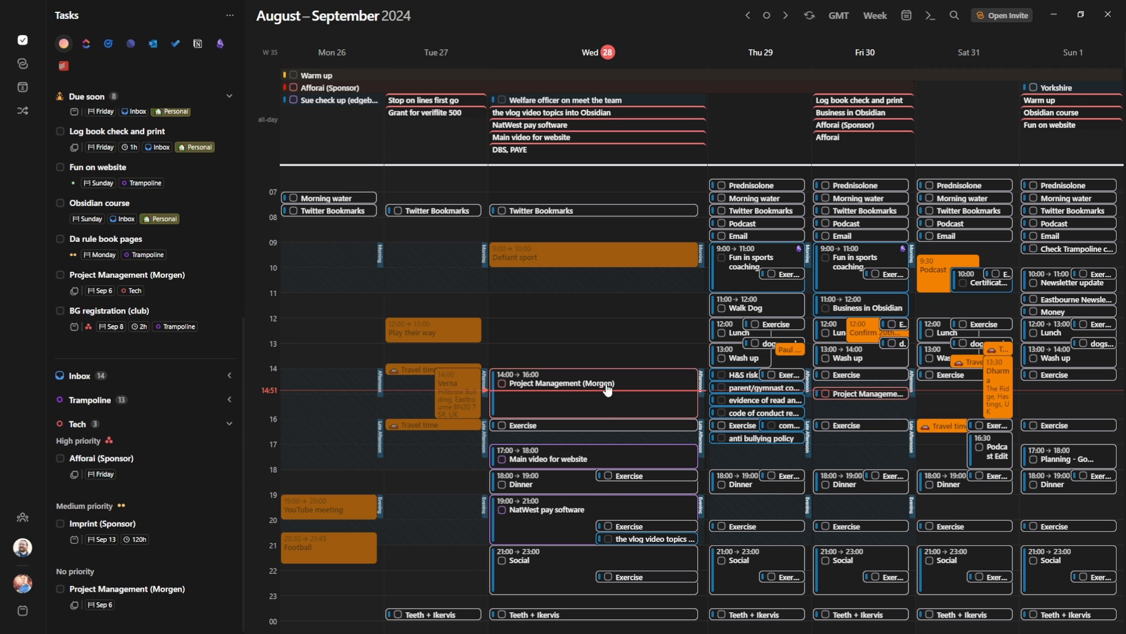
{"action": "left_click", "coordinate": [856, 398]}
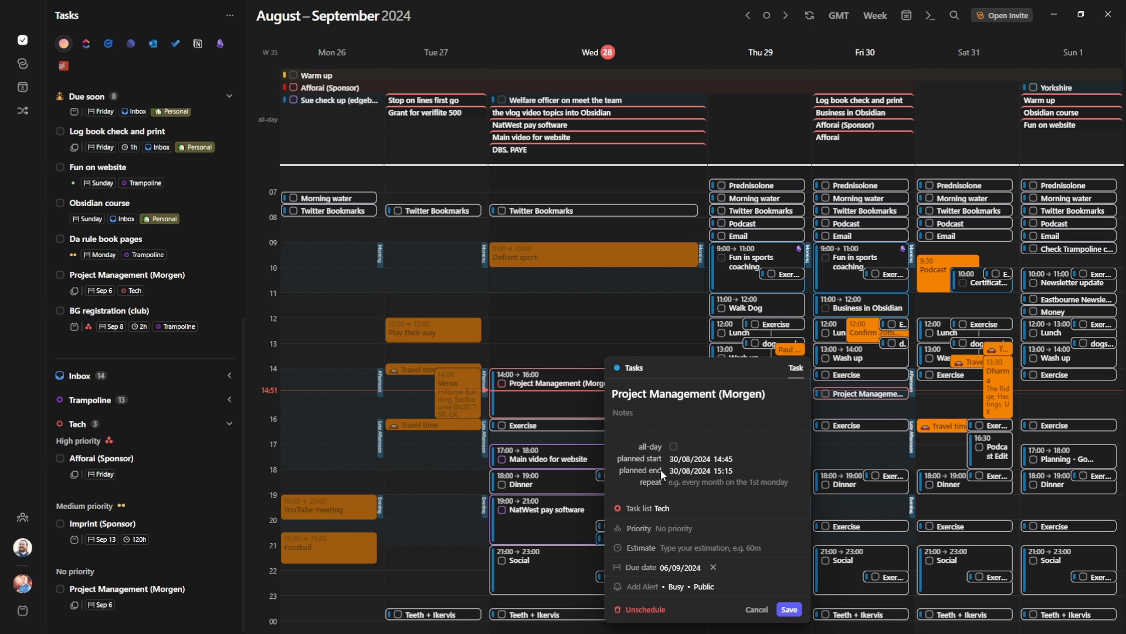
{"action": "left_click", "coordinate": [829, 402]}
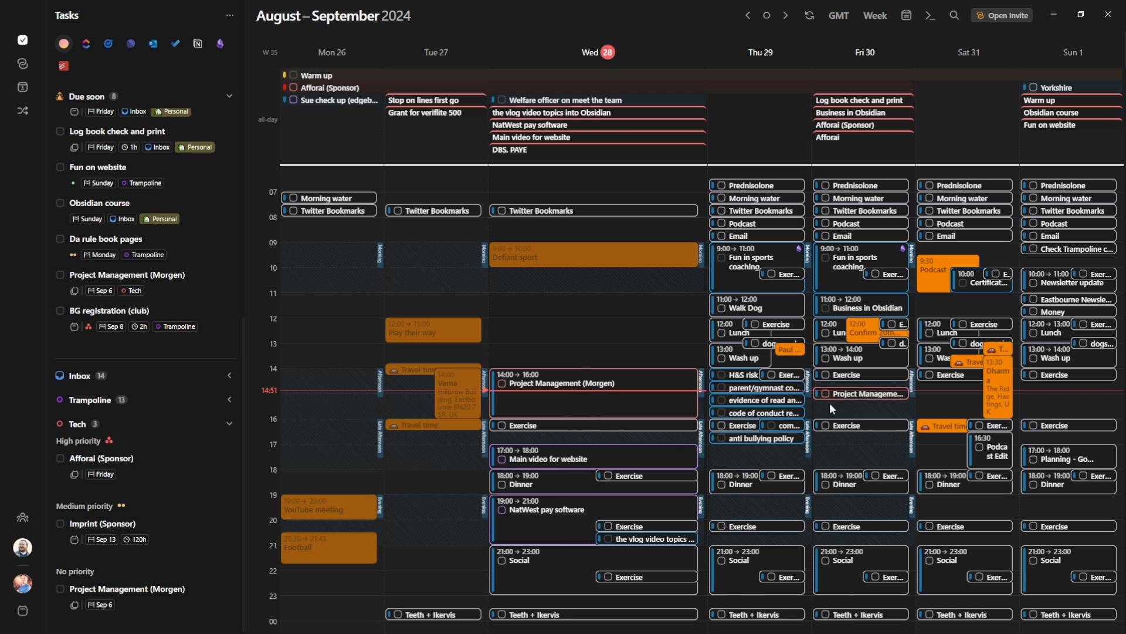
{"action": "left_click", "coordinate": [592, 399]}
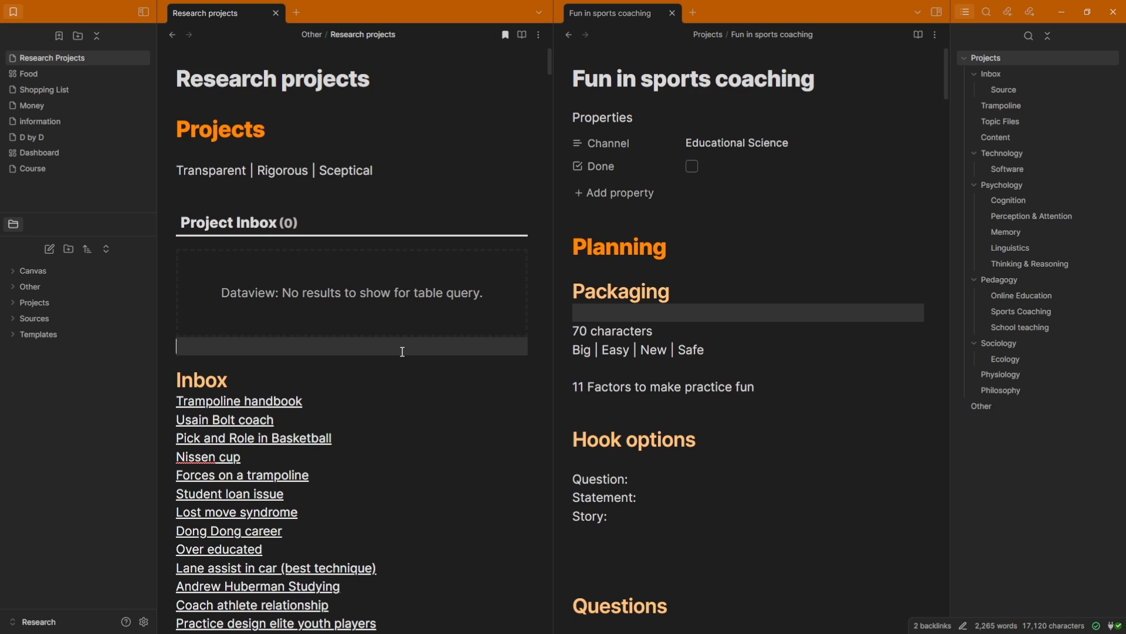
Create a new project note named test from the Project template.
{"action": "key", "text": "alt+q"}
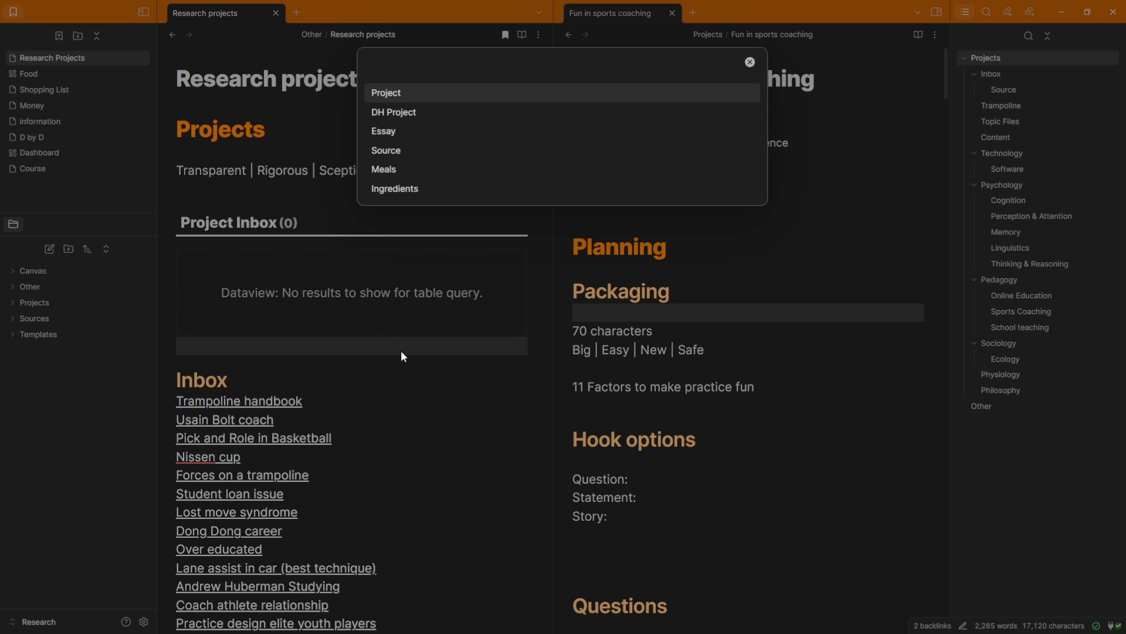
{"action": "key", "text": "Return"}
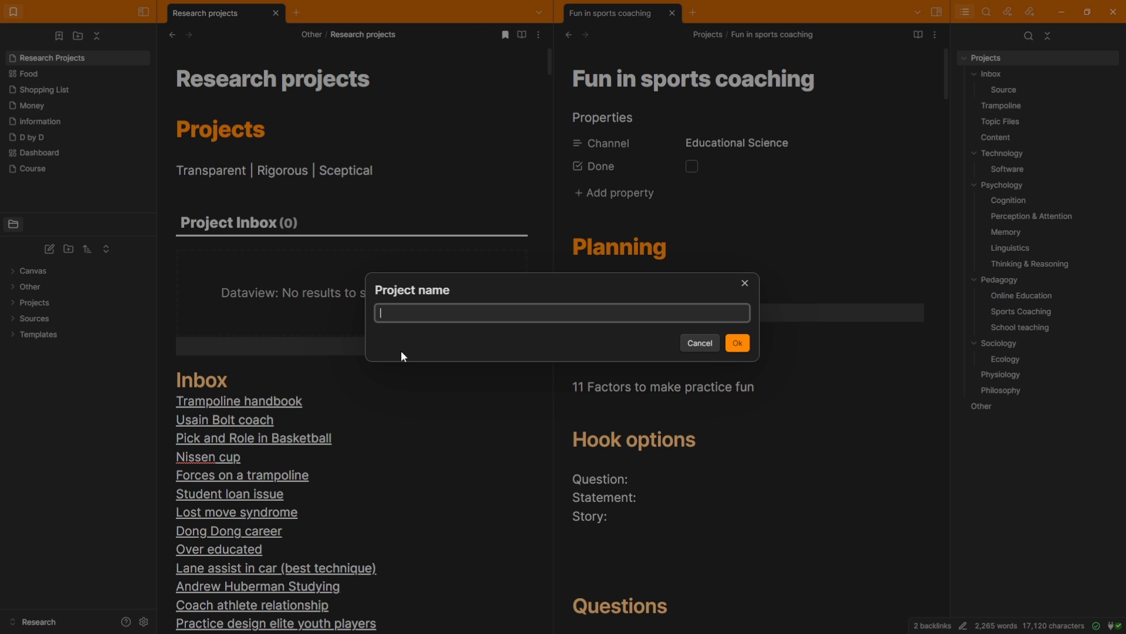
{"action": "type", "text": "test"}
{"action": "key", "text": "Return"}
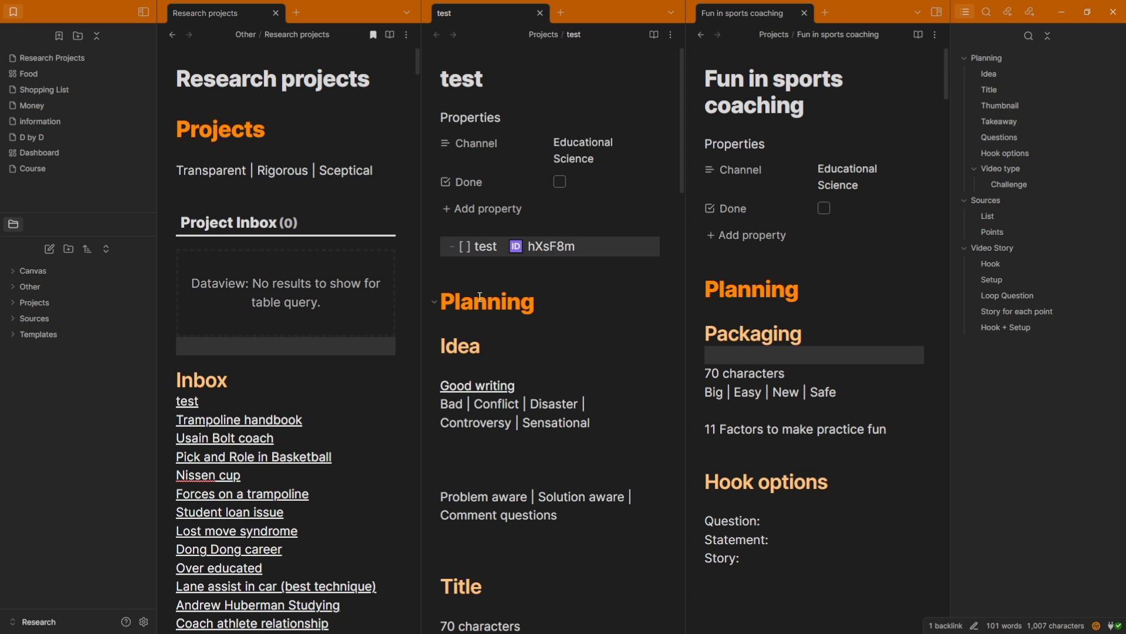
Look through the test note's task line and template sections down to Video Story, and check its link in the Research projects Inbox.
{"action": "left_click", "coordinate": [488, 271]}
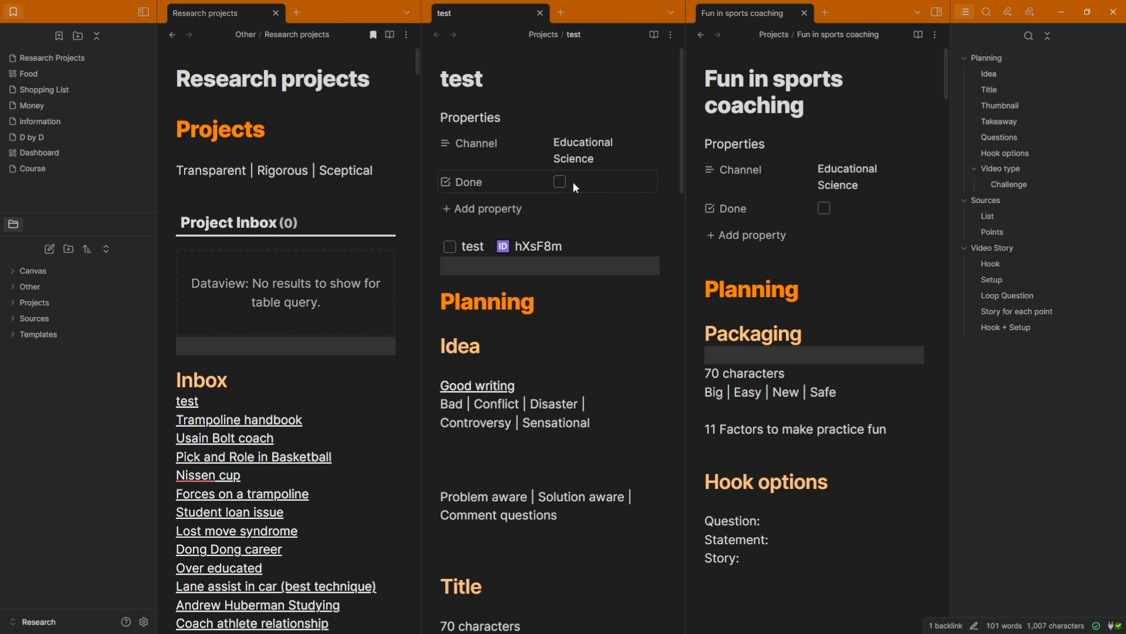
{"action": "left_click", "coordinate": [568, 242]}
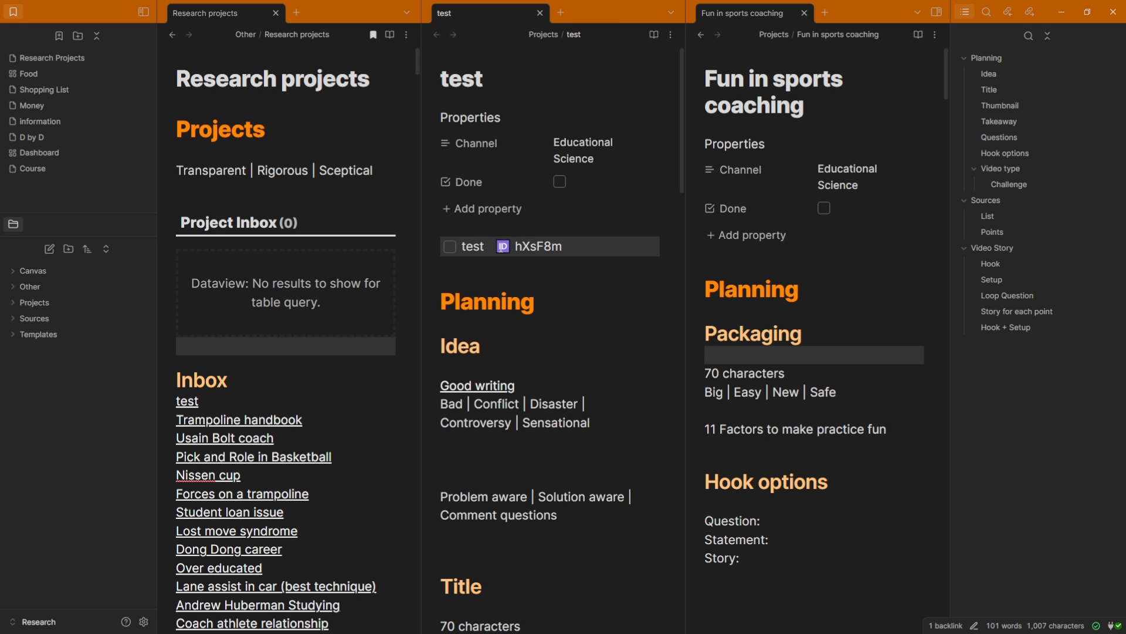
{"action": "left_click", "coordinate": [516, 321]}
{"action": "scroll", "coordinate": [519, 282], "scroll_direction": "down", "scroll_amount": 3}
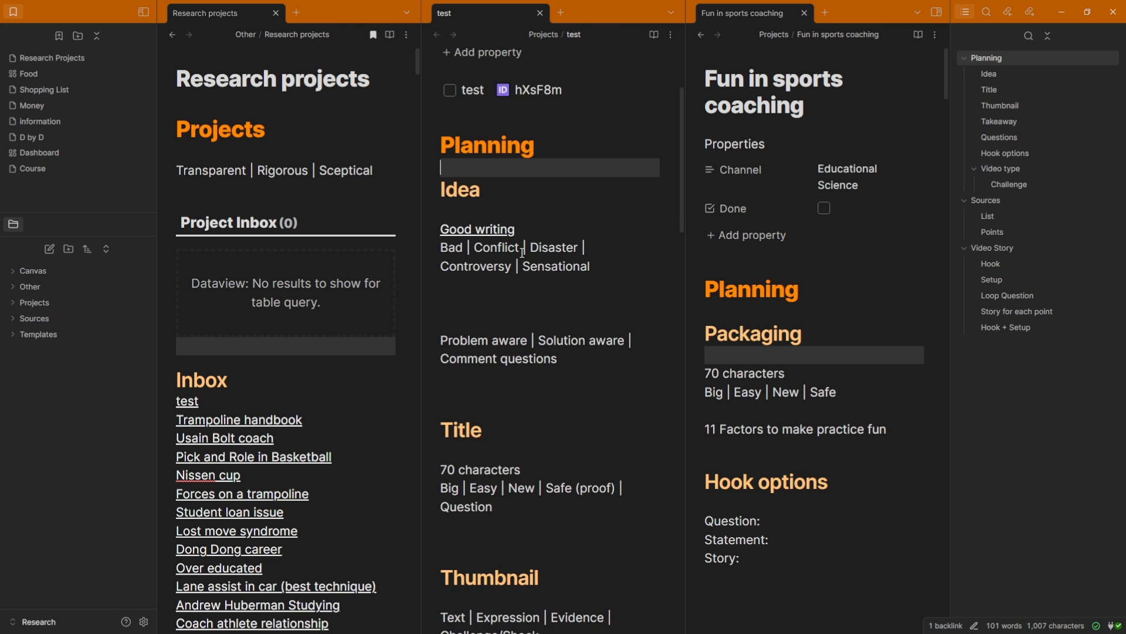
{"action": "scroll", "coordinate": [522, 252], "scroll_direction": "down", "scroll_amount": 20}
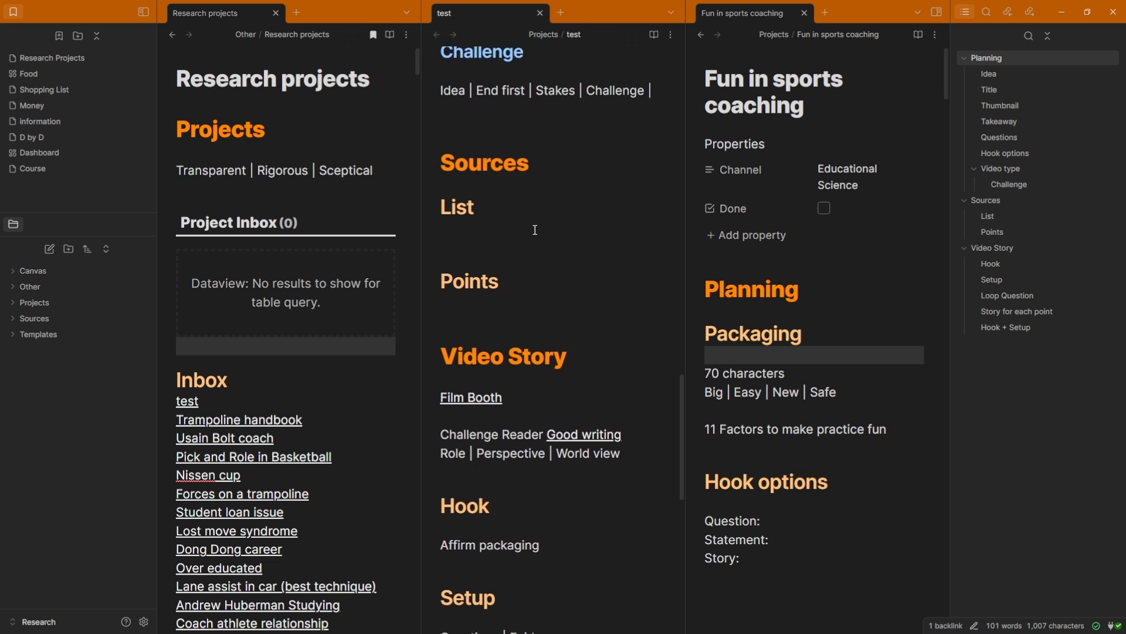
{"action": "scroll", "coordinate": [535, 229], "scroll_direction": "down", "scroll_amount": 12}
{"action": "scroll", "coordinate": [535, 230], "scroll_direction": "up", "scroll_amount": 7}
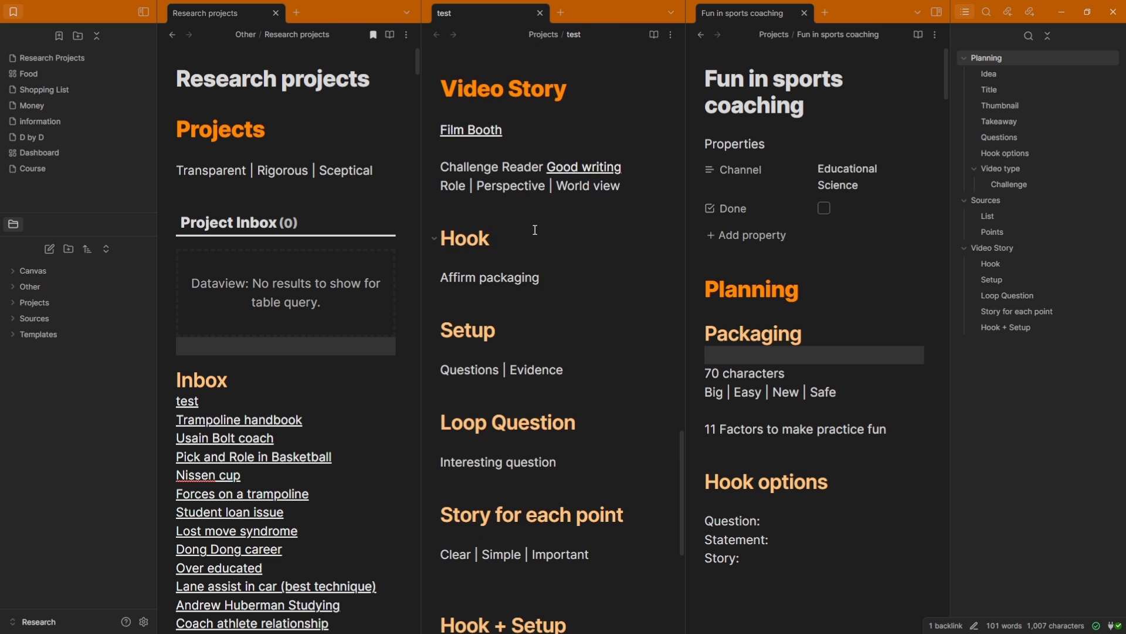
{"action": "scroll", "coordinate": [535, 229], "scroll_direction": "up", "scroll_amount": 15}
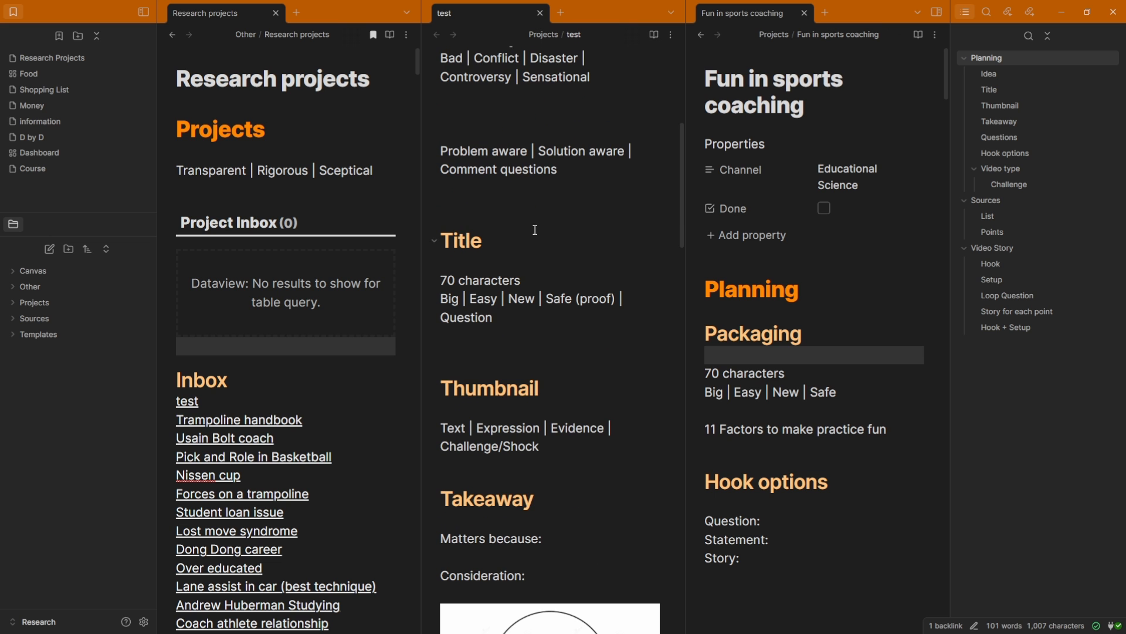
{"action": "scroll", "coordinate": [535, 230], "scroll_direction": "up", "scroll_amount": 5}
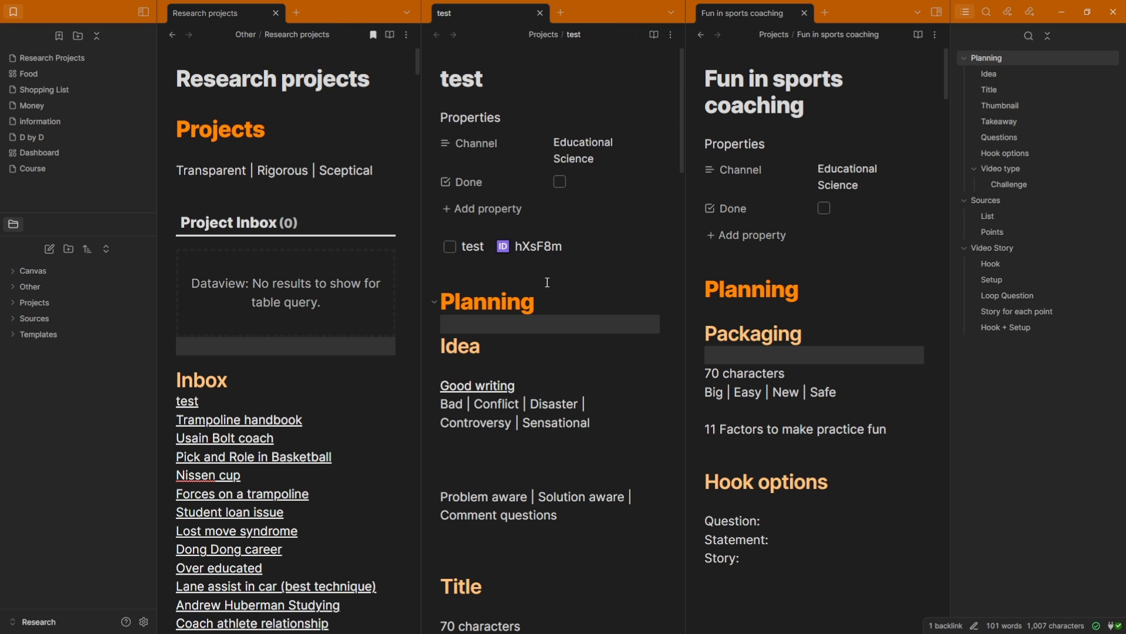
{"action": "left_click", "coordinate": [220, 402]}
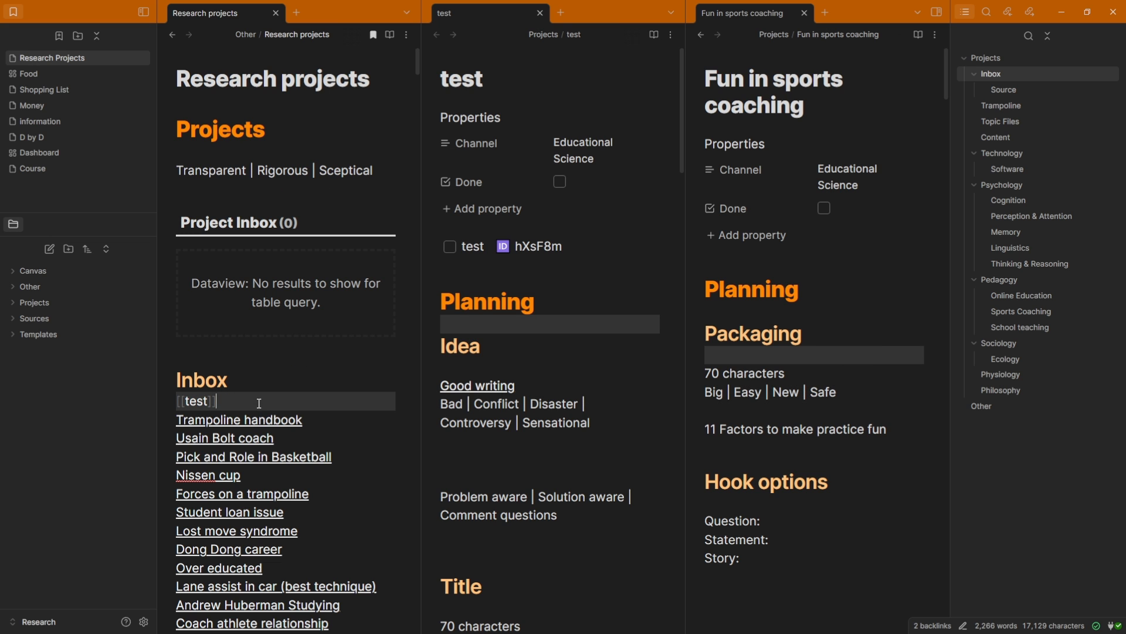
{"action": "left_click", "coordinate": [232, 347]}
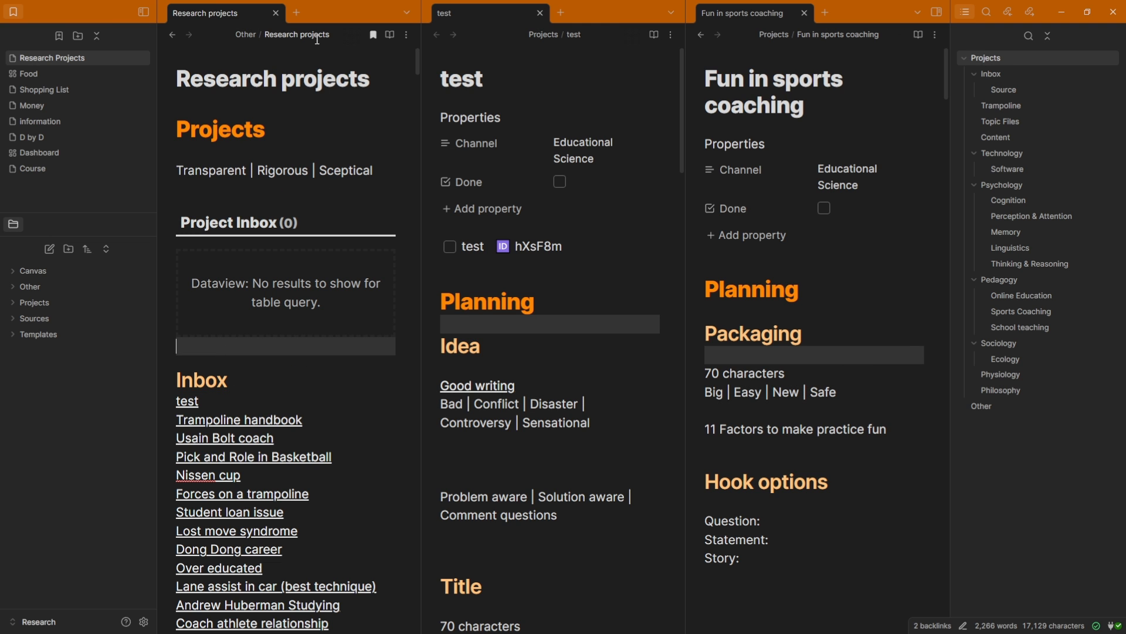
Replace the ID on the test note's task with a newly generated unique ID.
{"action": "double_click", "coordinate": [588, 246]}
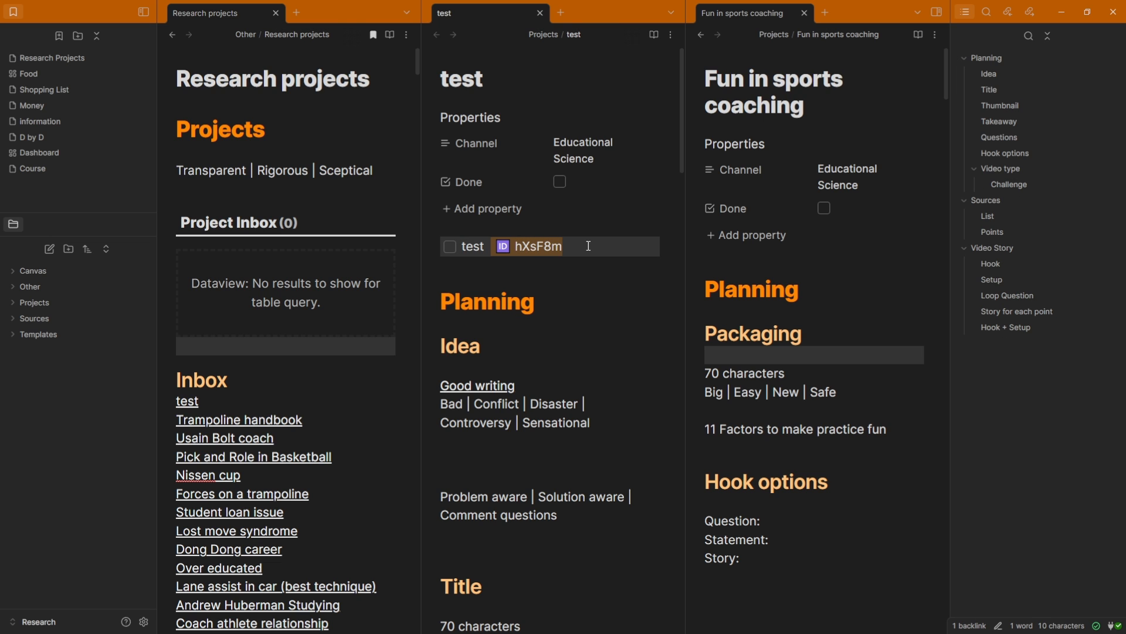
{"action": "key", "text": "BackSpace"}
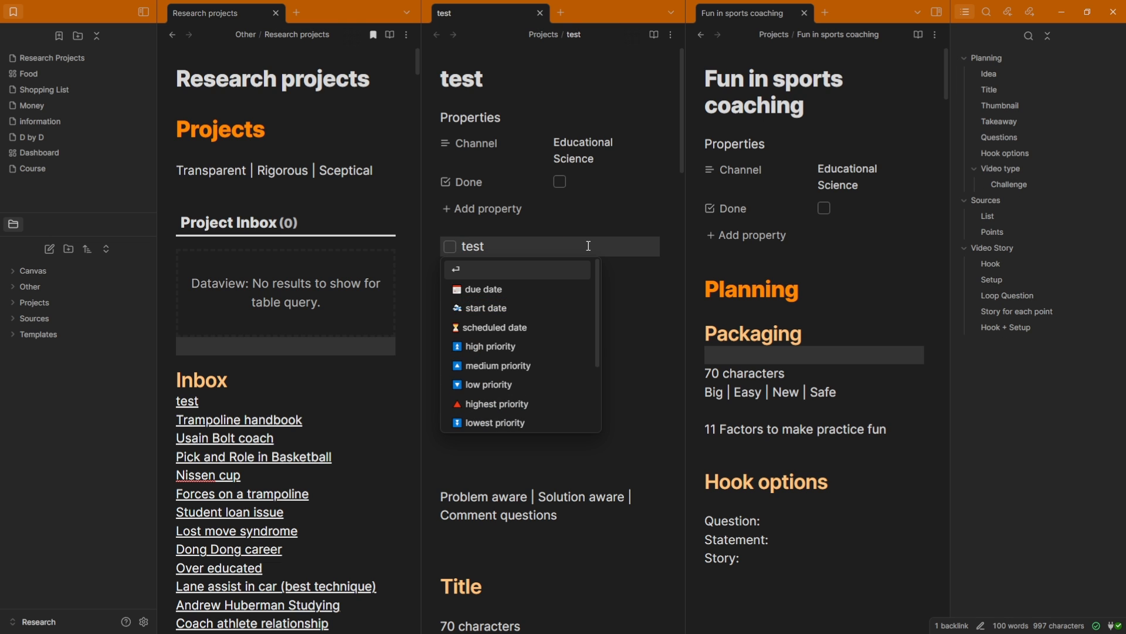
{"action": "type", "text": "id"}
{"action": "key", "text": "Return"}
{"action": "key", "text": "Return"}
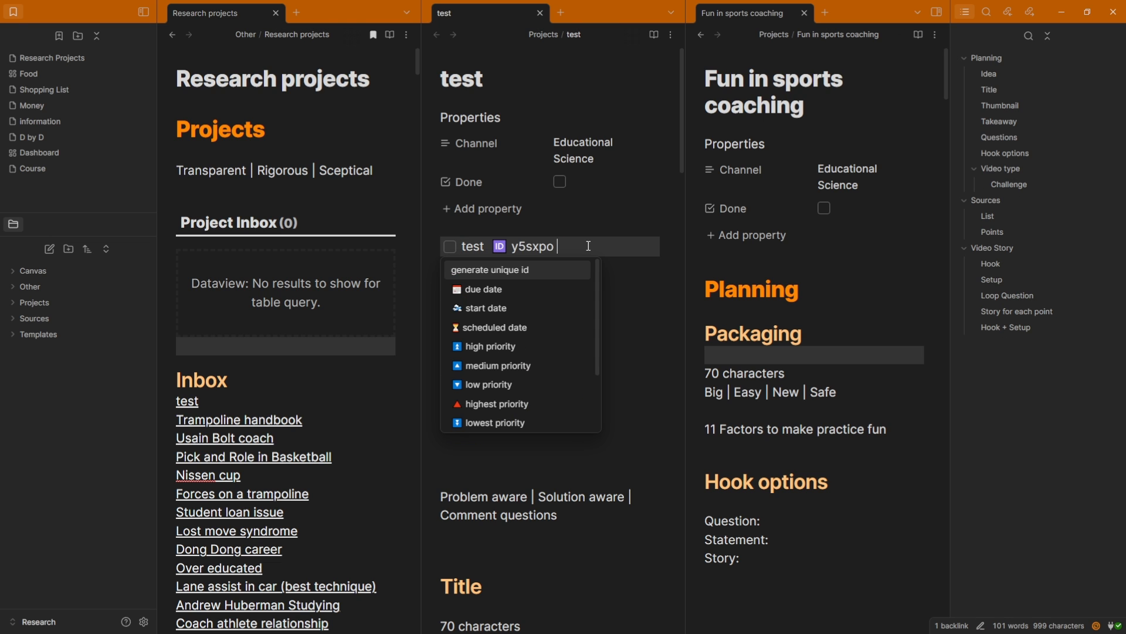
{"action": "left_click", "coordinate": [589, 247]}
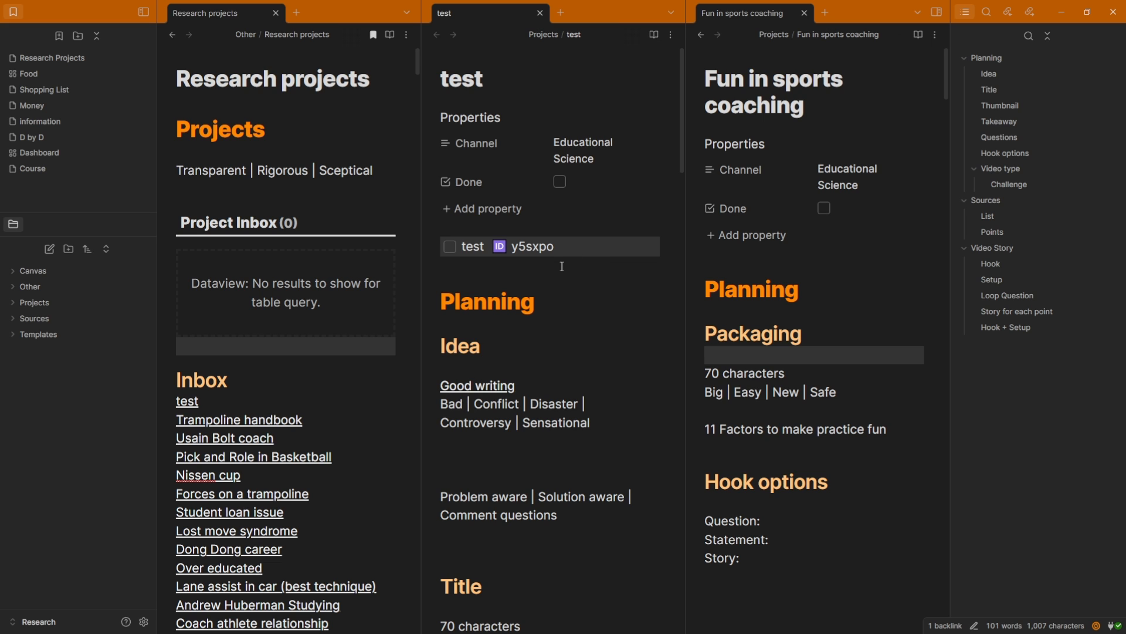
{"action": "left_click", "coordinate": [562, 267]}
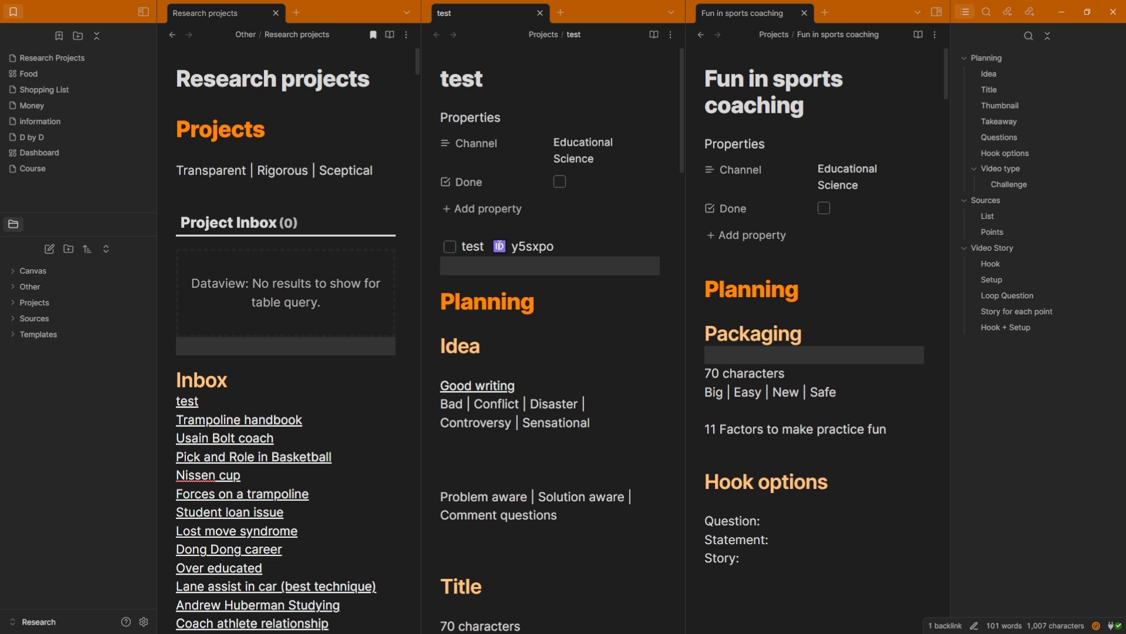
Give the test task highest priority and a due date of 2024-08-28.
{"action": "left_click", "coordinate": [594, 247]}
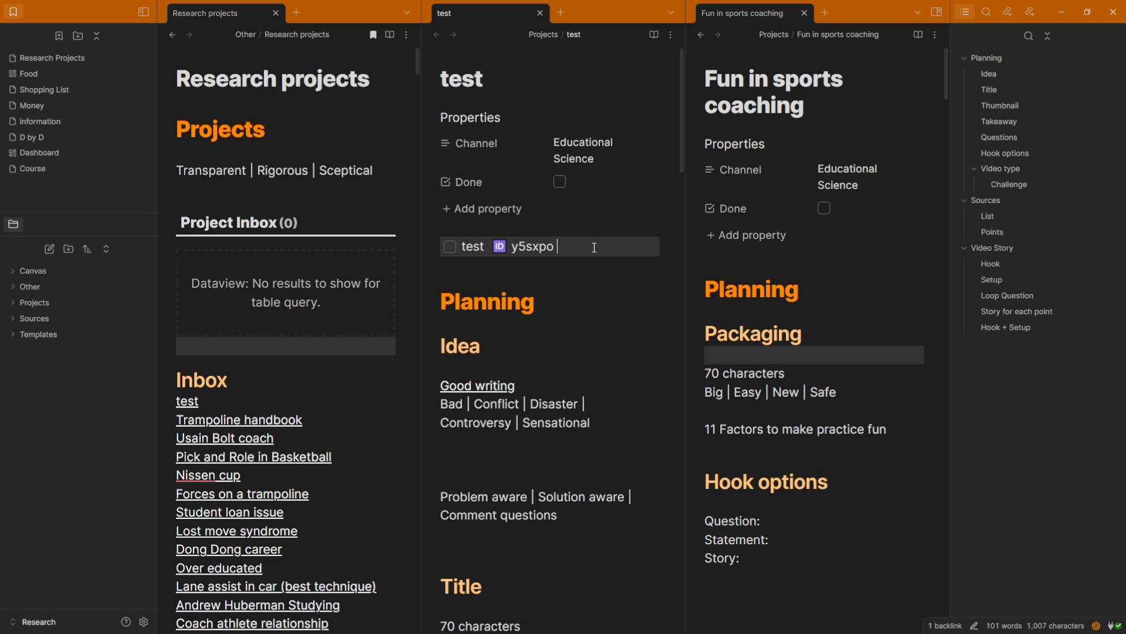
{"action": "type", "text": "high"}
{"action": "key", "text": "Down"}
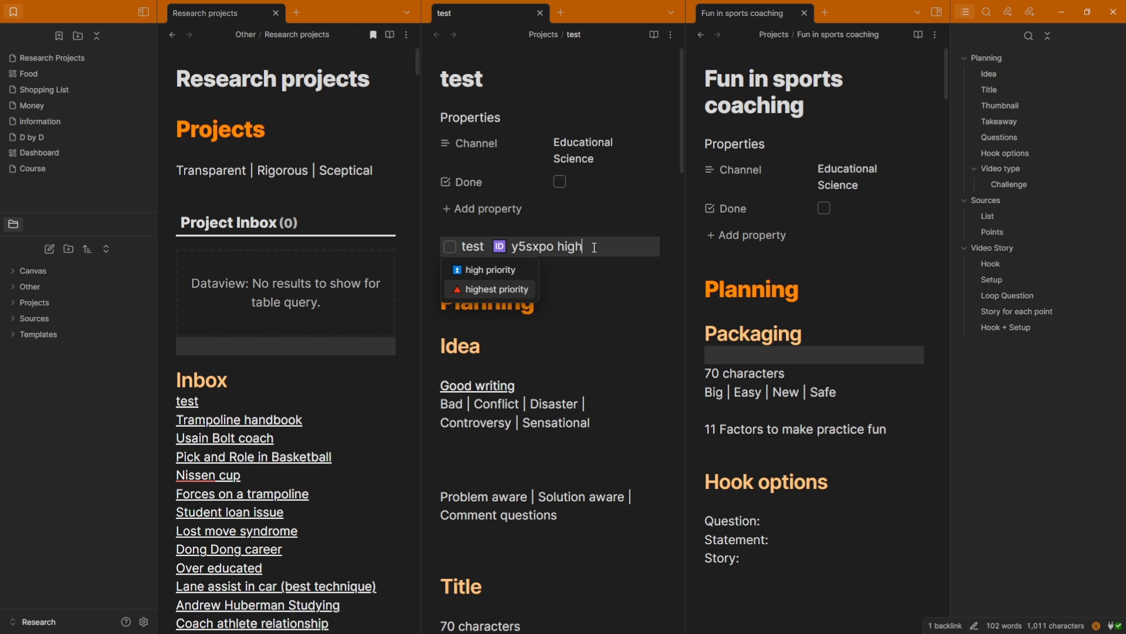
{"action": "key", "text": "Return"}
{"action": "key", "text": "Down"}
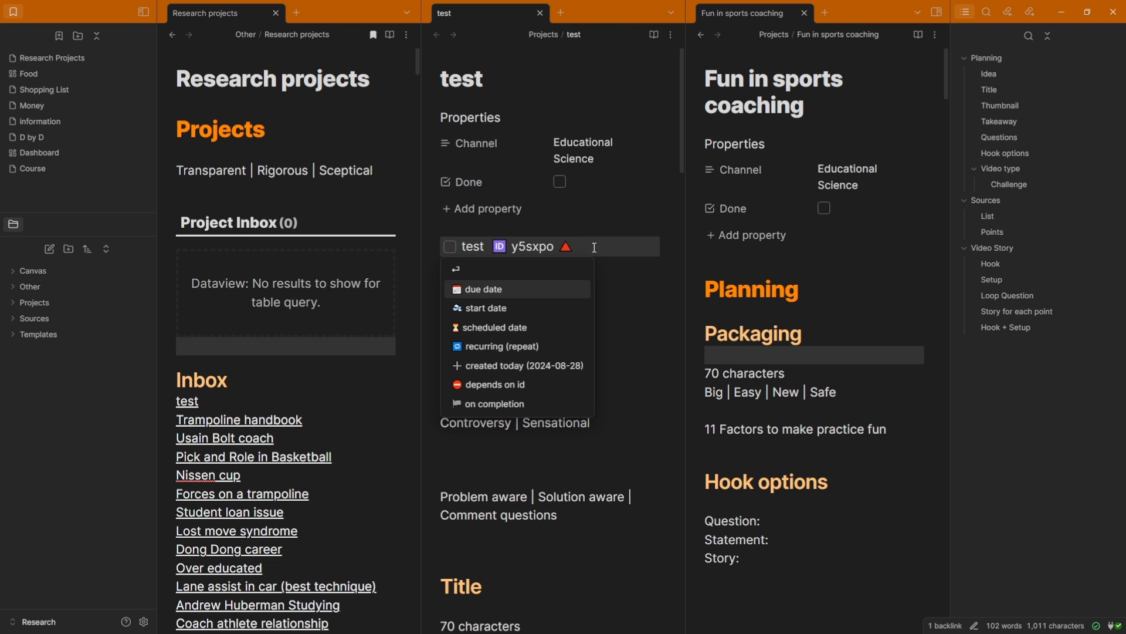
{"action": "key", "text": "Return"}
{"action": "key", "text": "Return"}
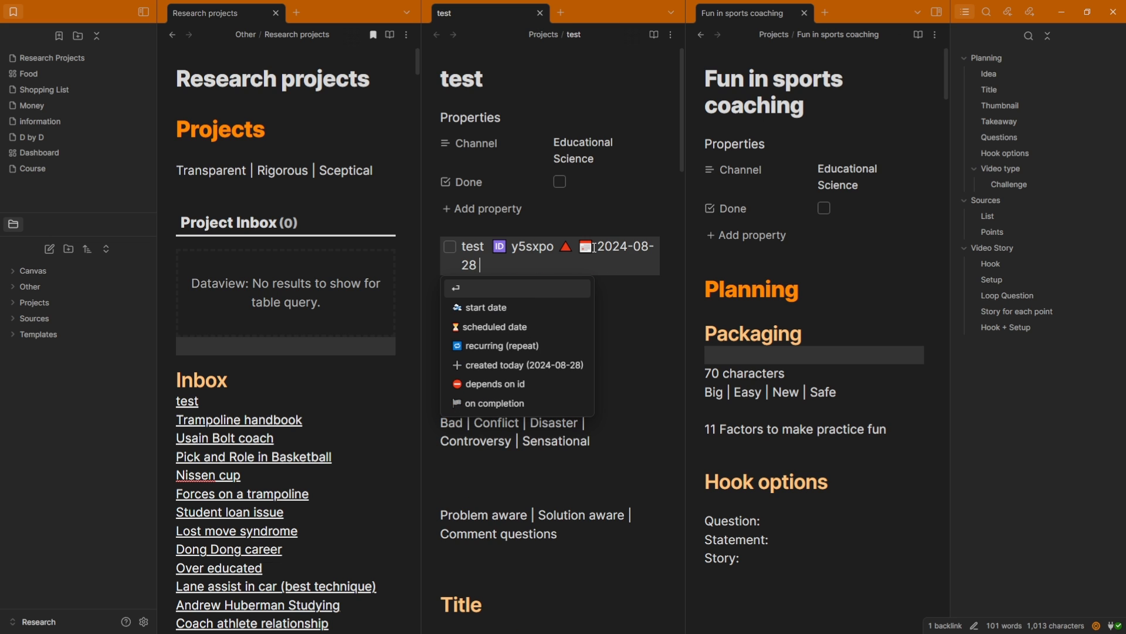
{"action": "key", "text": "Escape"}
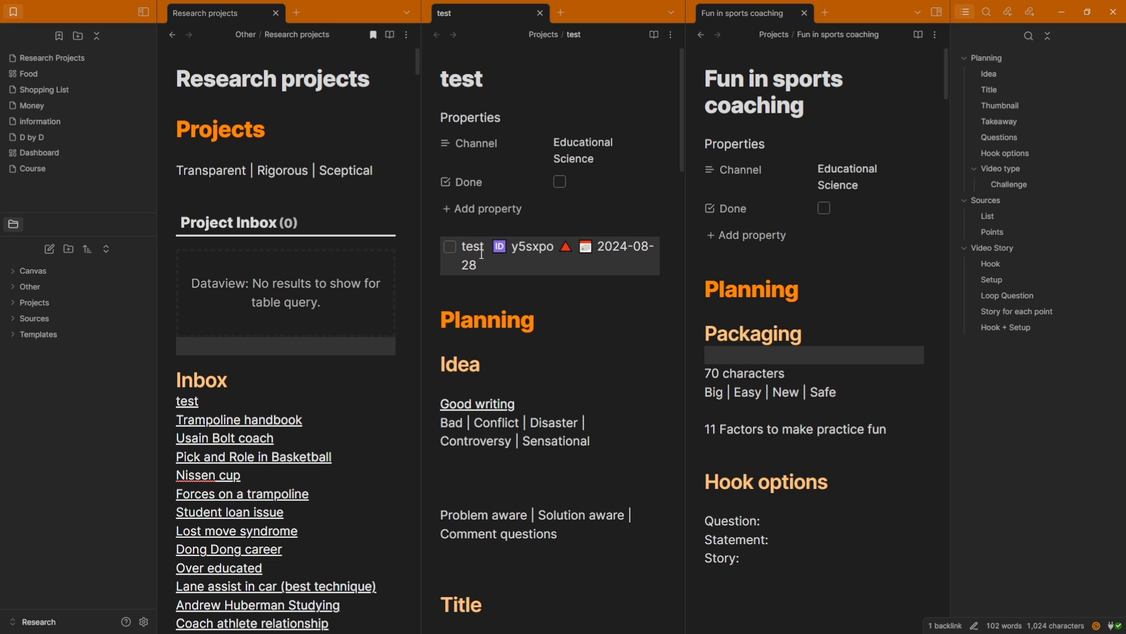
{"action": "left_click", "coordinate": [479, 288]}
Switch to Morgen, list the Obsidian tasks and view the details of the test task under Due today.
{"action": "key", "text": "alt+Tab"}
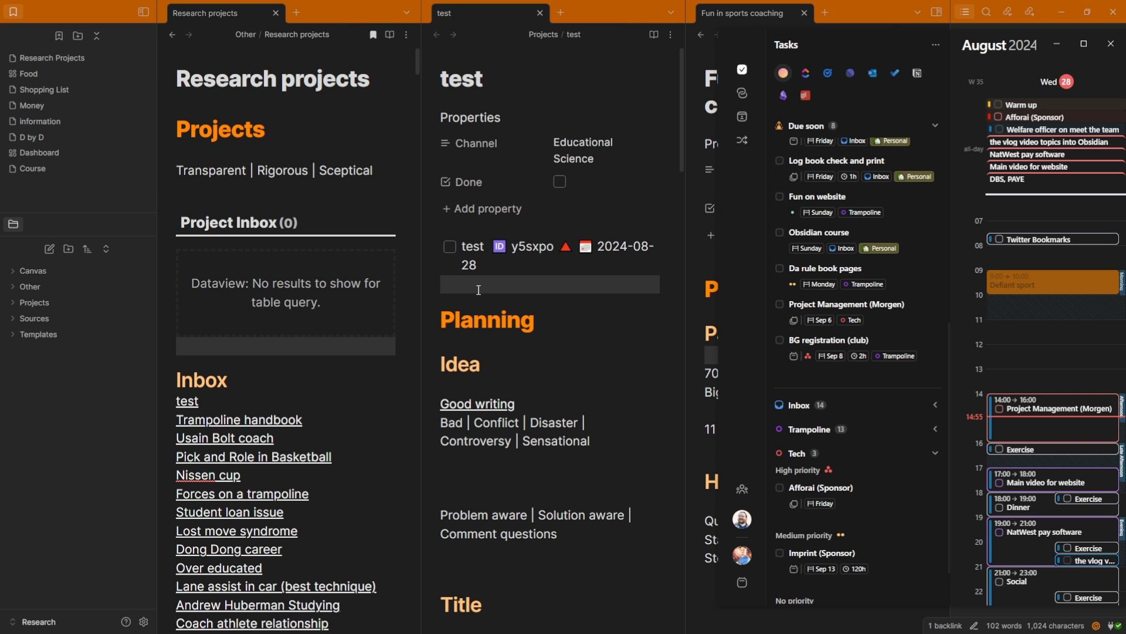
{"action": "left_click", "coordinate": [782, 97]}
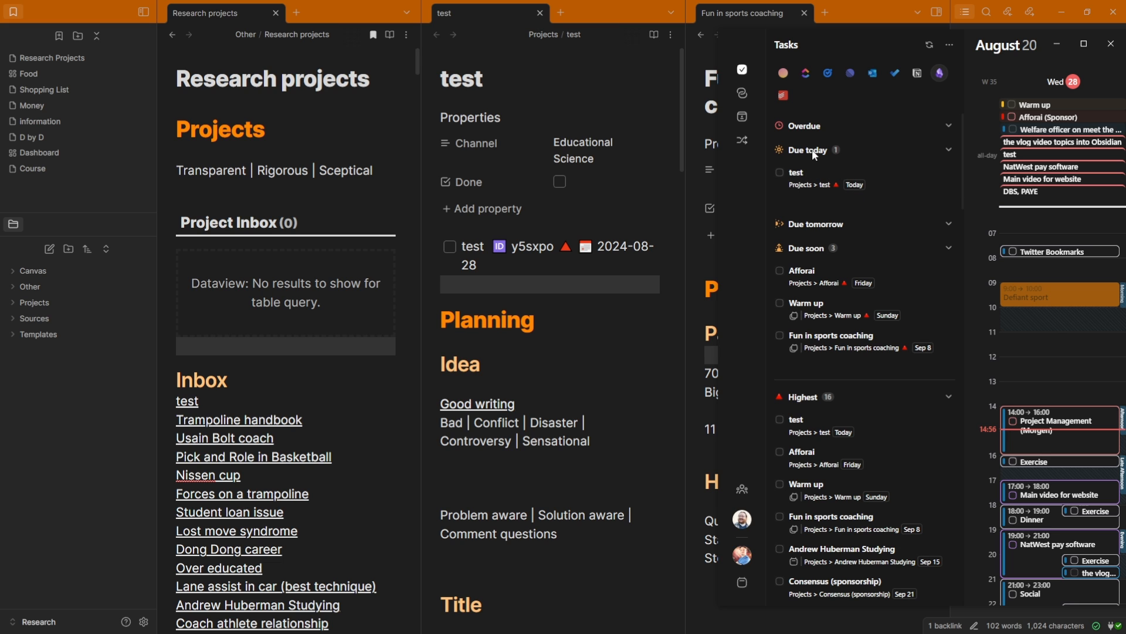
{"action": "left_click", "coordinate": [813, 174]}
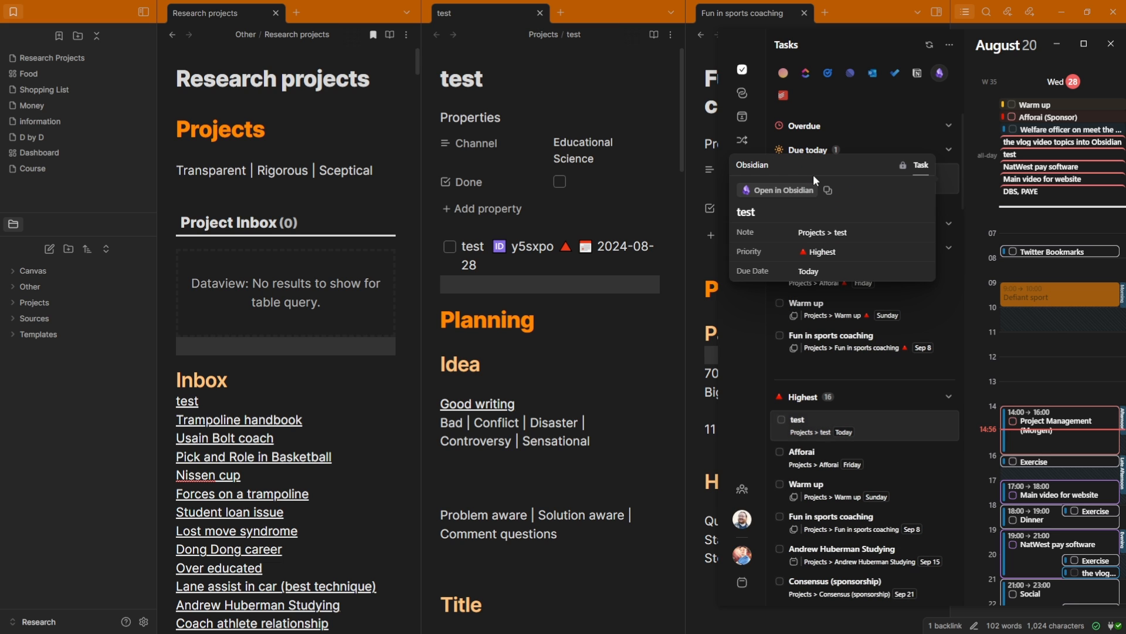
Open the test note in Obsidian from its Morgen task details, close its tab and reopen it from the same details.
{"action": "left_click", "coordinate": [786, 191]}
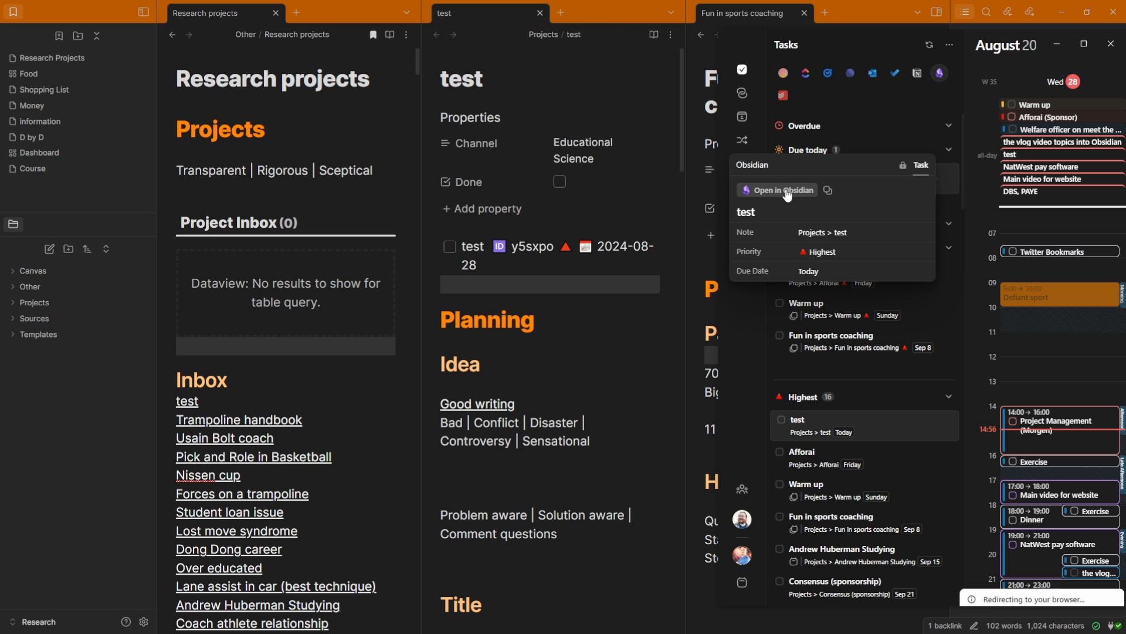
{"action": "left_click", "coordinate": [536, 297]}
{"action": "middle_click", "coordinate": [469, 12]}
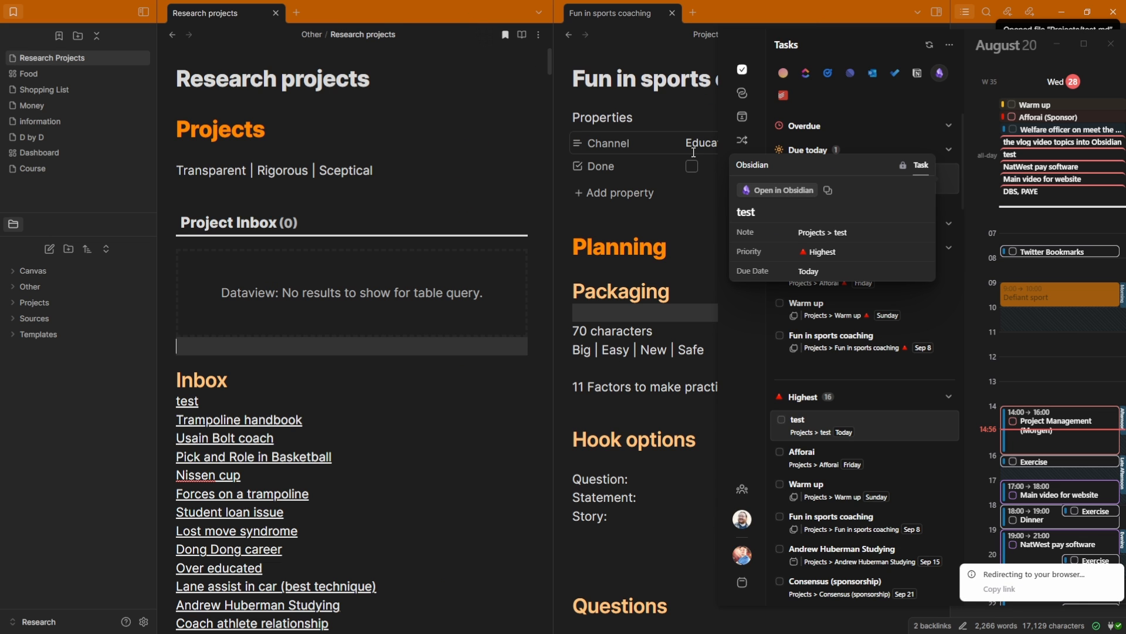
{"action": "left_click", "coordinate": [764, 194]}
{"action": "left_click", "coordinate": [286, 255]}
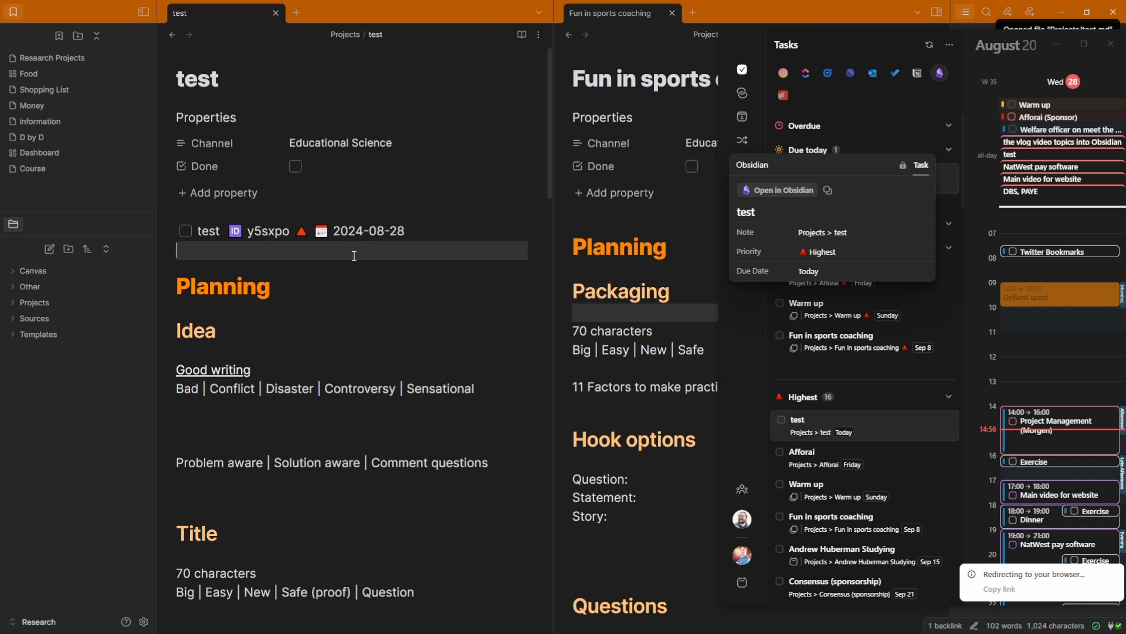
Schedule the test task in Morgen on Wednesday 28 August from 16:30 to 17:00 and check its details.
{"action": "left_click_drag", "start_coordinate": [1054, 344], "coordinate": [1054, 391]}
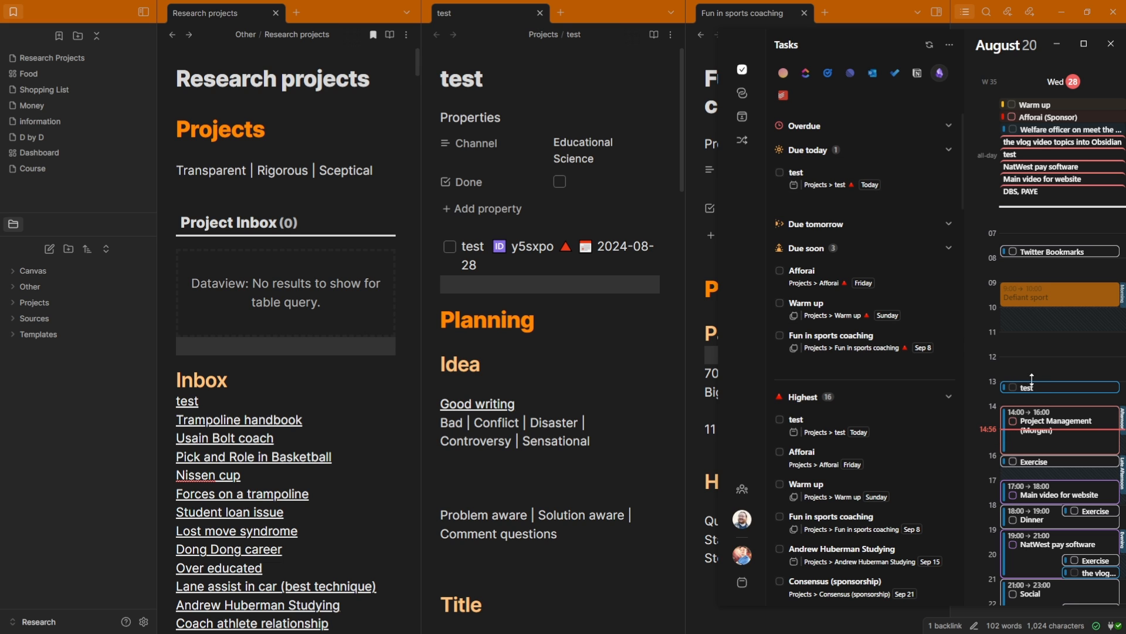
{"action": "left_click_drag", "start_coordinate": [1038, 395], "coordinate": [1047, 481]}
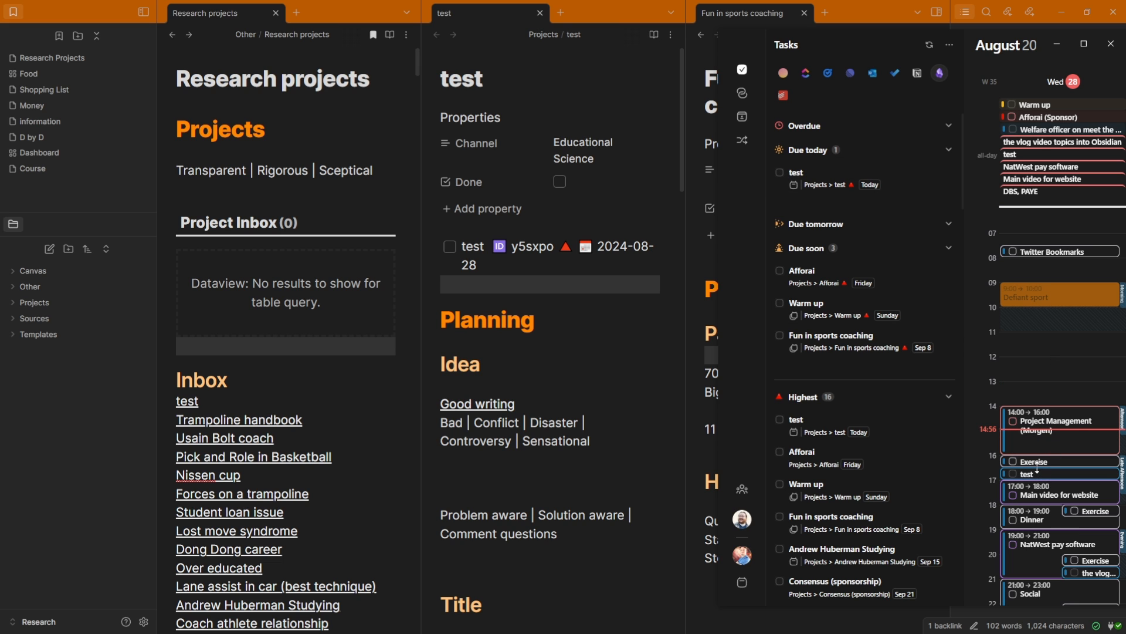
{"action": "mouse_move", "coordinate": [795, 187]}
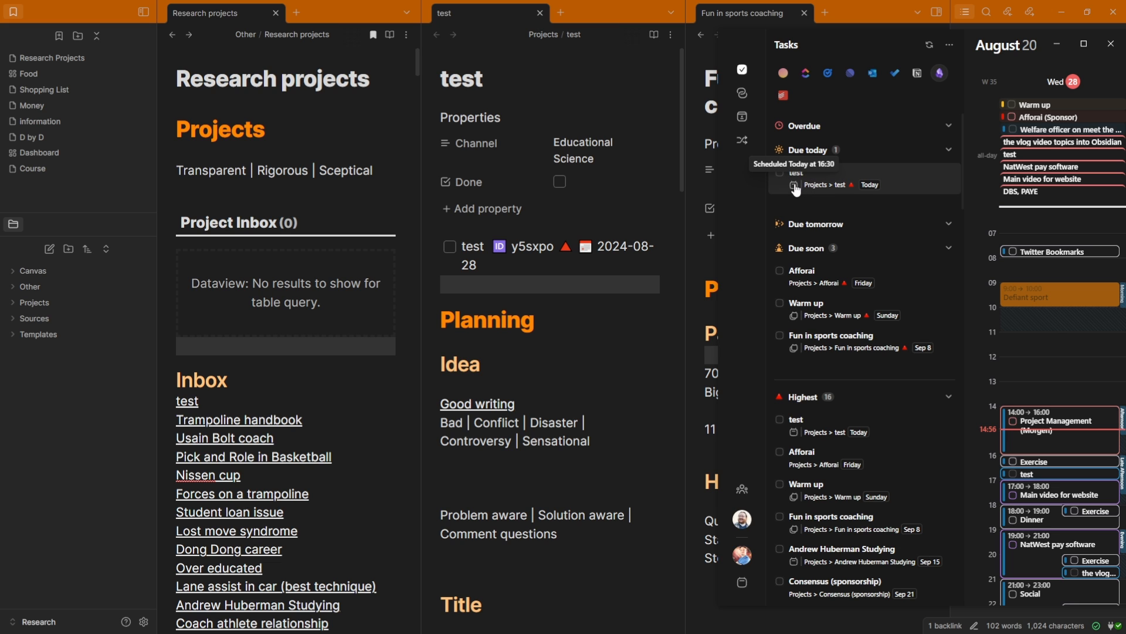
{"action": "left_click", "coordinate": [1049, 480]}
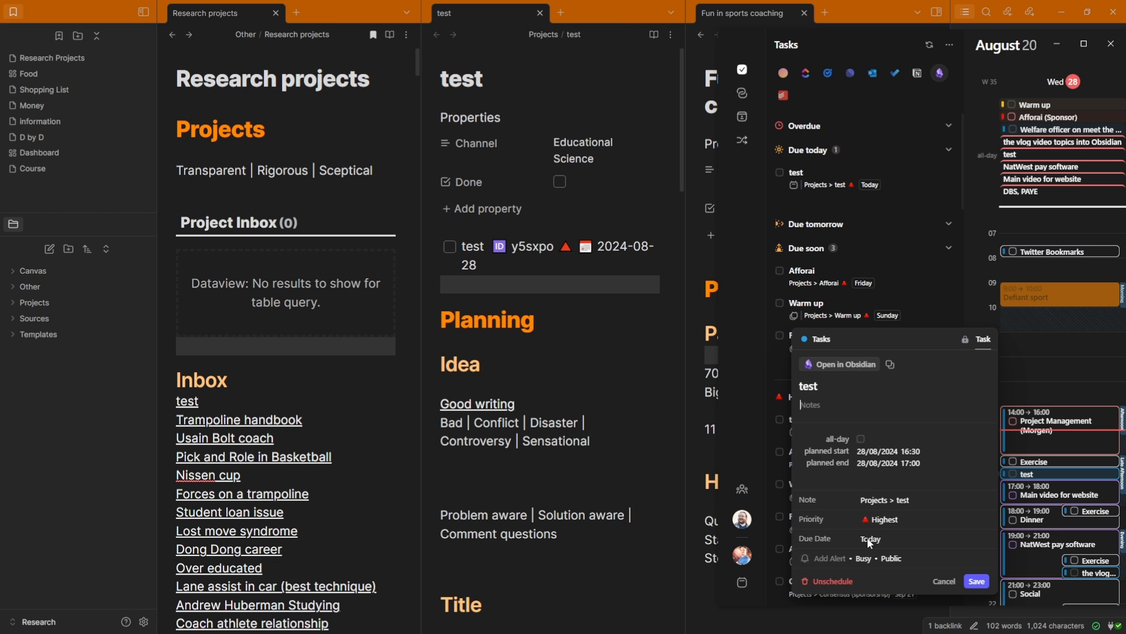
Change the test task's due date in the Obsidian note to 2024-08-29.
{"action": "left_click", "coordinate": [517, 266]}
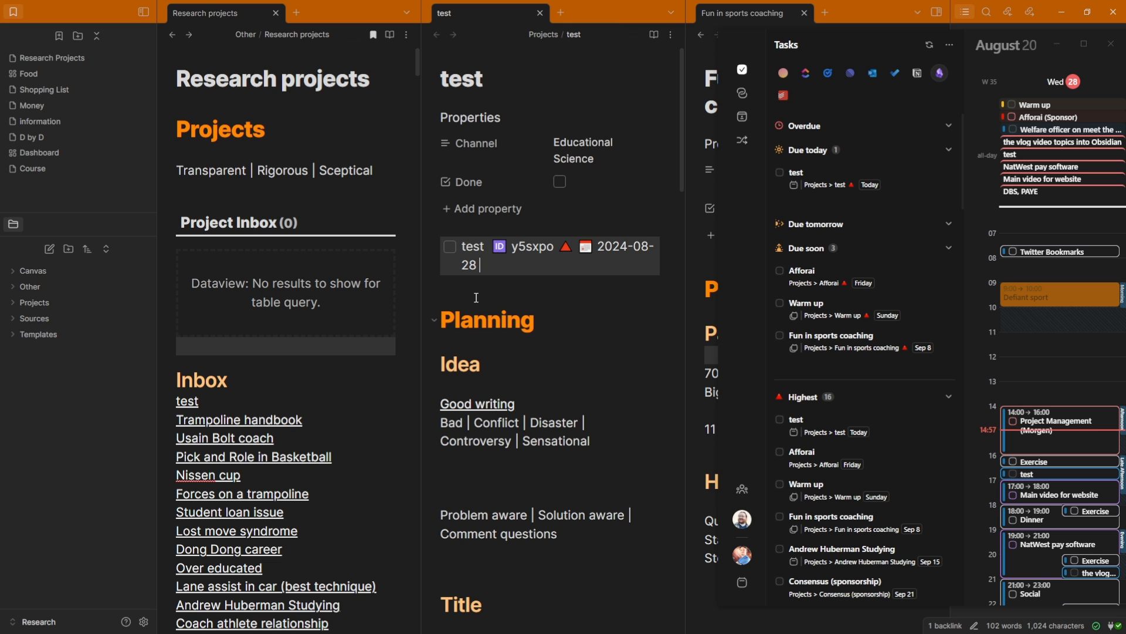
{"action": "key", "text": "BackSpace"}
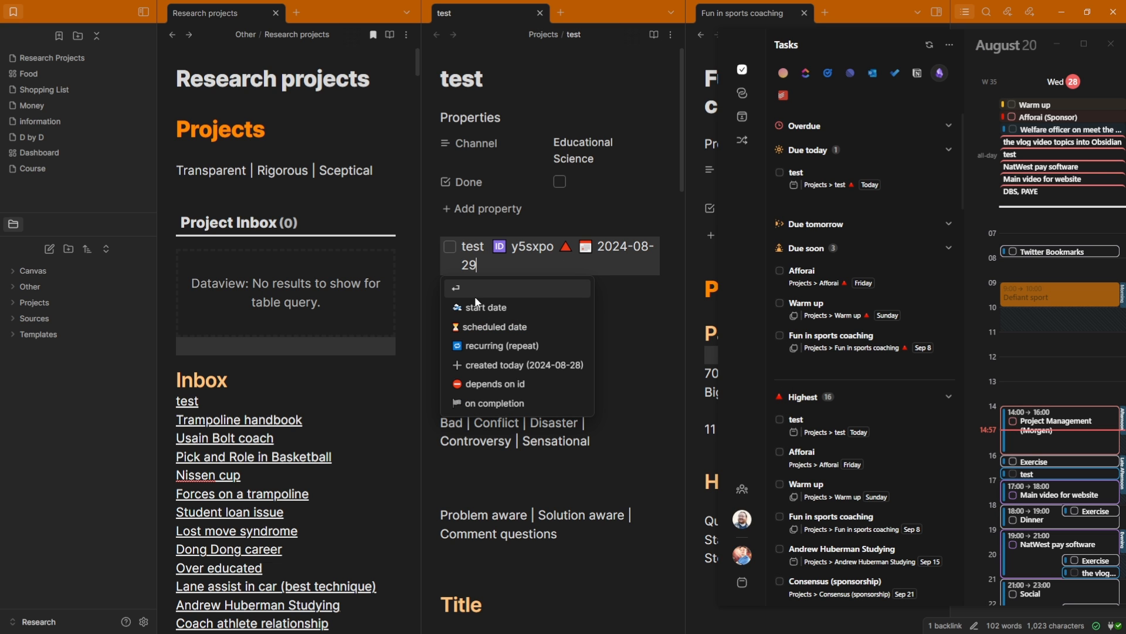
{"action": "key", "text": "Return"}
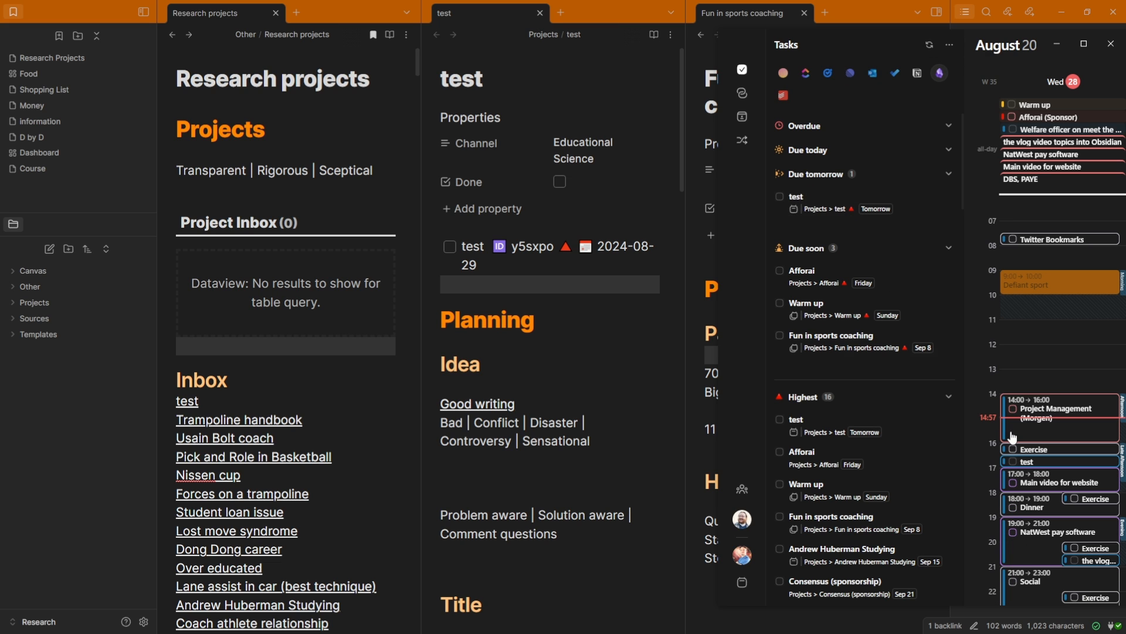
Check the scheduled test task's due date and priority in its Morgen details, and list the tasks from all sources.
{"action": "left_click", "coordinate": [1037, 464]}
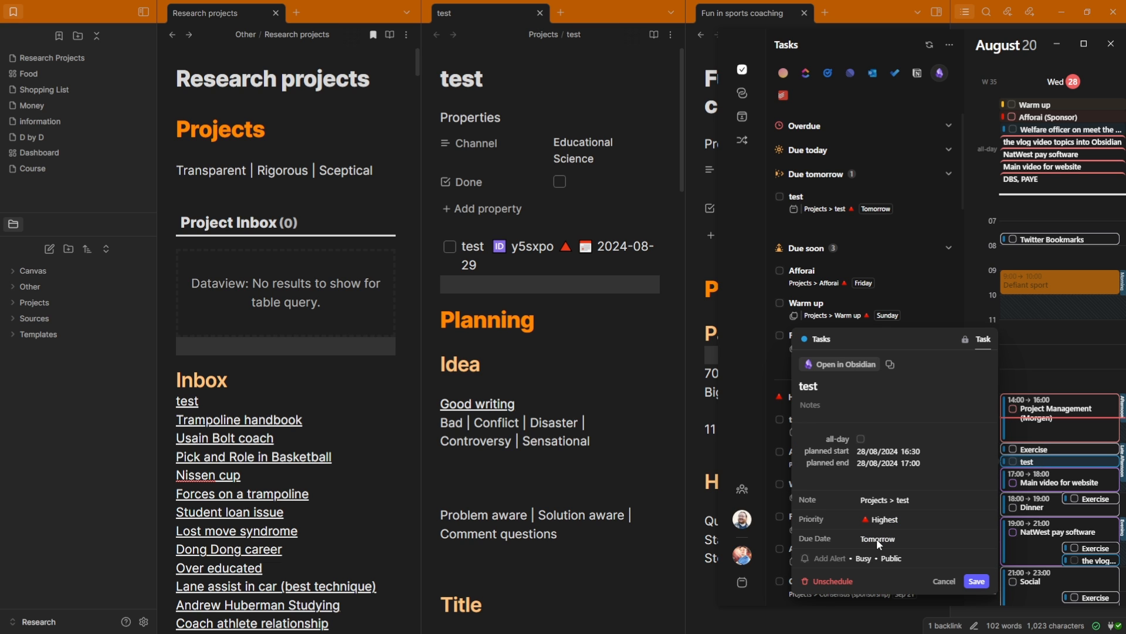
{"action": "left_click", "coordinate": [748, 246]}
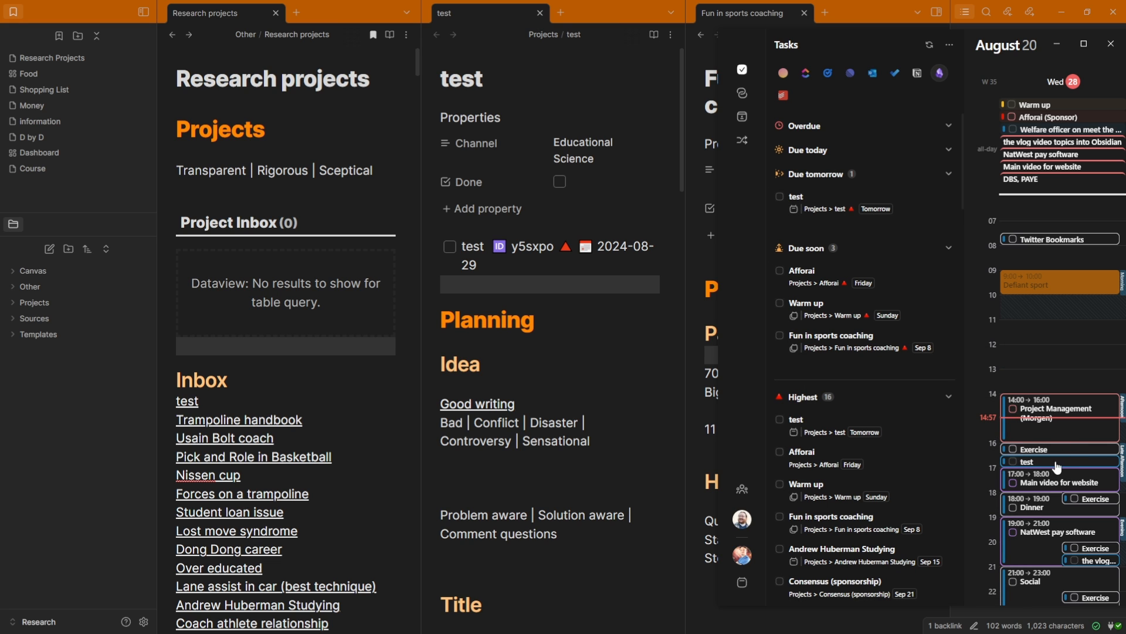
{"action": "scroll", "coordinate": [1063, 418], "scroll_direction": "down", "scroll_amount": 1}
{"action": "left_click", "coordinate": [784, 73]}
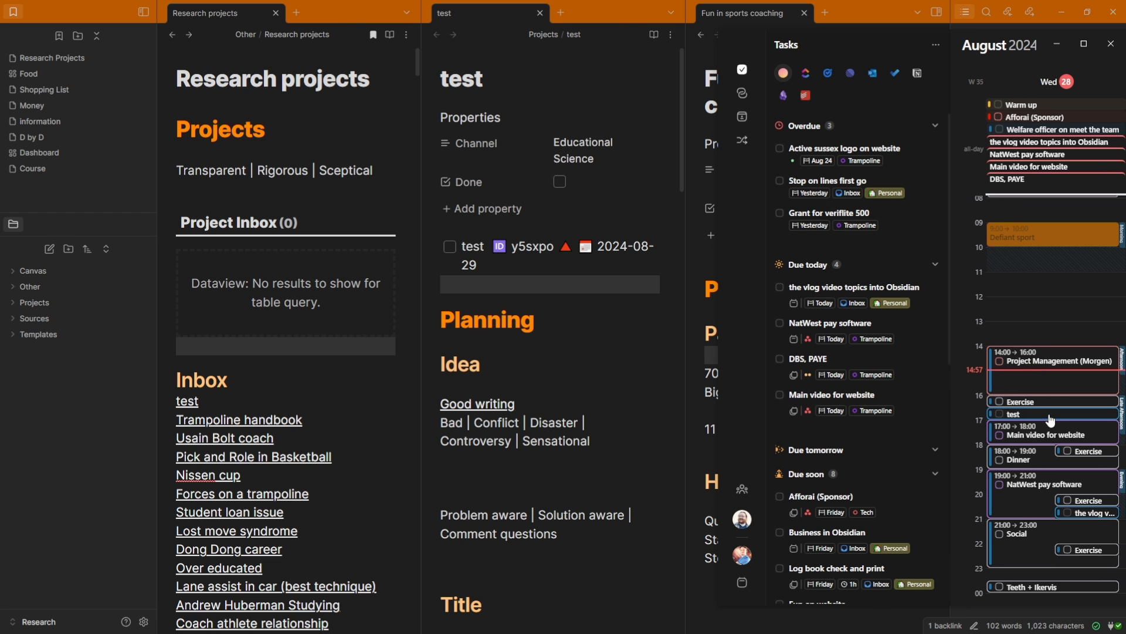
Open the Fun in sports coaching note in Obsidian from its Morgen calendar event on Thursday 29 August.
{"action": "mouse_move", "coordinate": [1051, 420]}
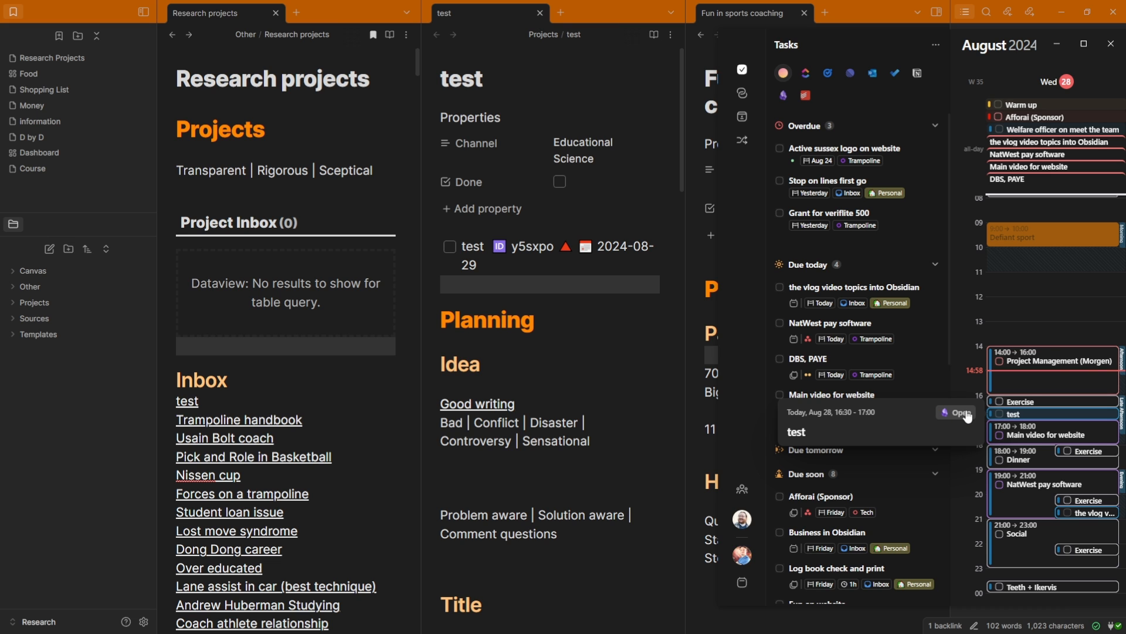
{"action": "scroll", "coordinate": [1005, 347], "scroll_direction": "right", "scroll_amount": 1}
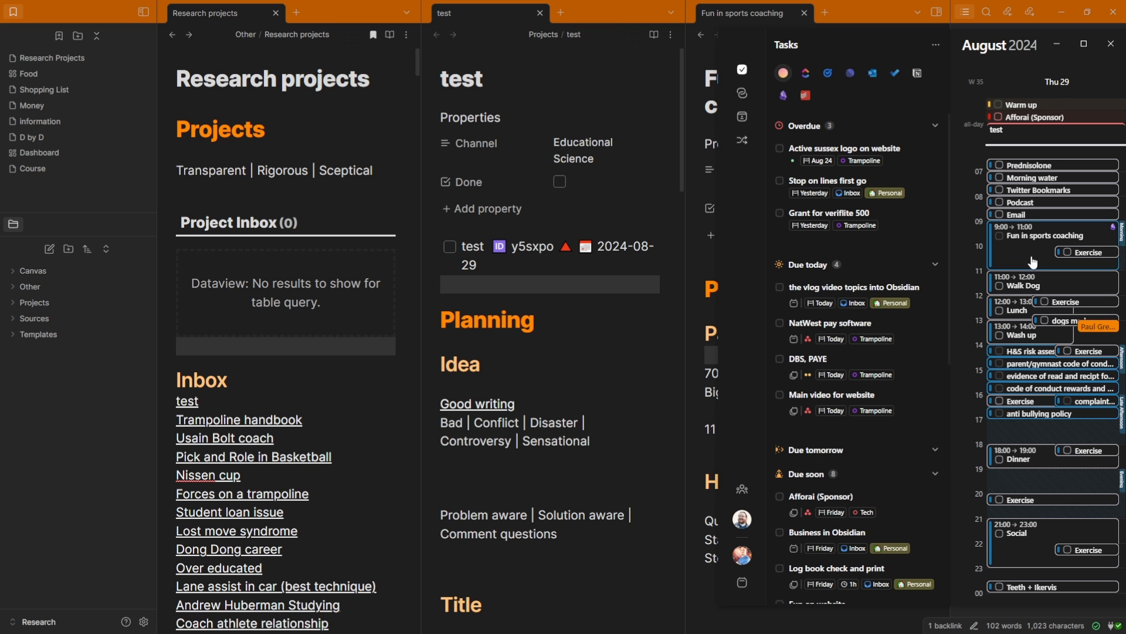
{"action": "mouse_move", "coordinate": [1034, 253]}
{"action": "left_click", "coordinate": [956, 226]}
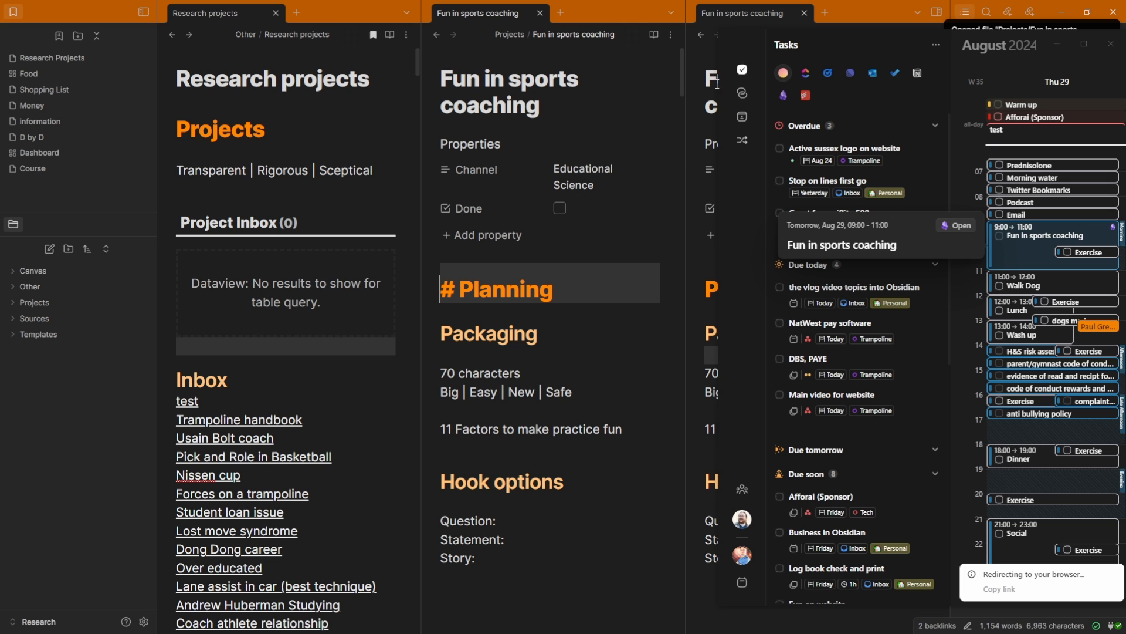
{"action": "left_click", "coordinate": [520, 268]}
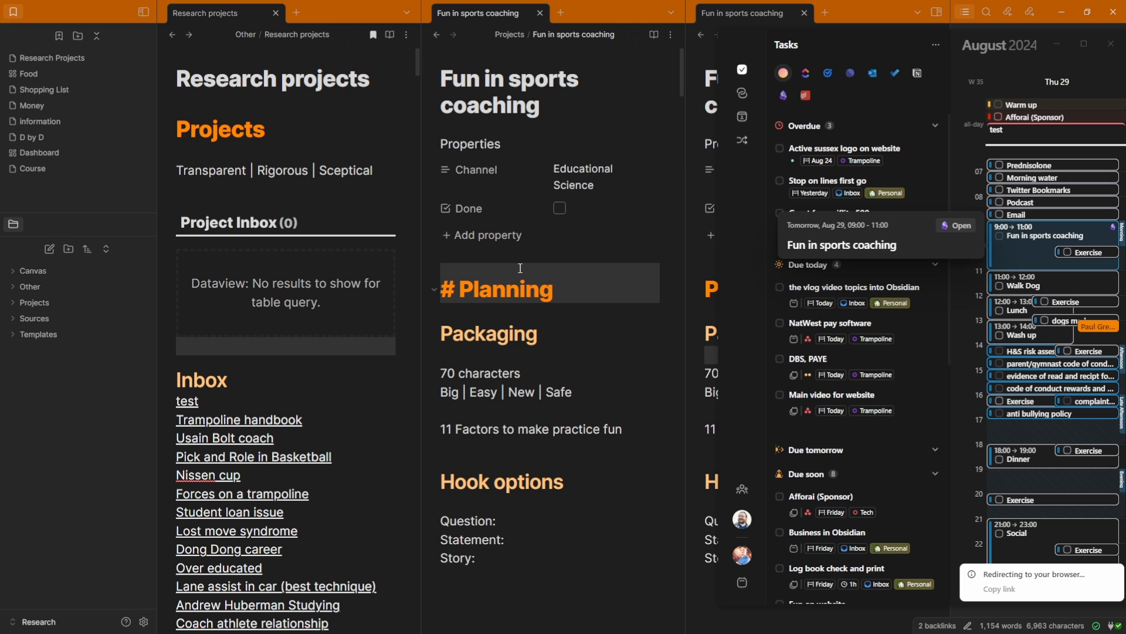
Return the Morgen calendar to Wednesday 28 August and open the test note from its scheduled event.
{"action": "left_click", "coordinate": [1009, 50]}
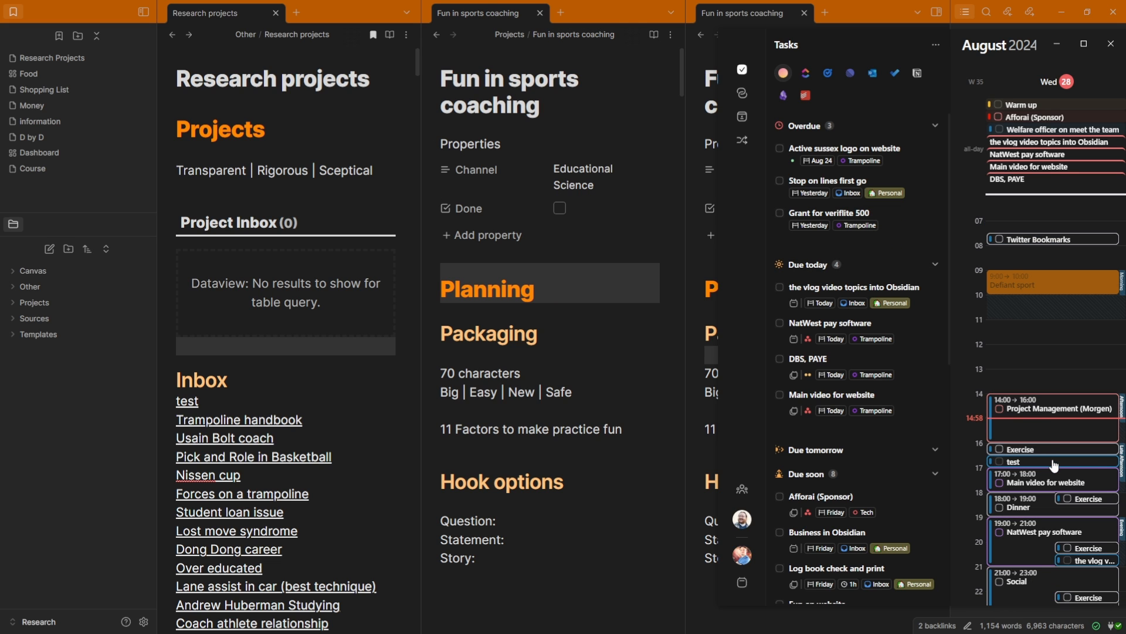
{"action": "mouse_move", "coordinate": [1022, 465]}
{"action": "left_click", "coordinate": [957, 461]}
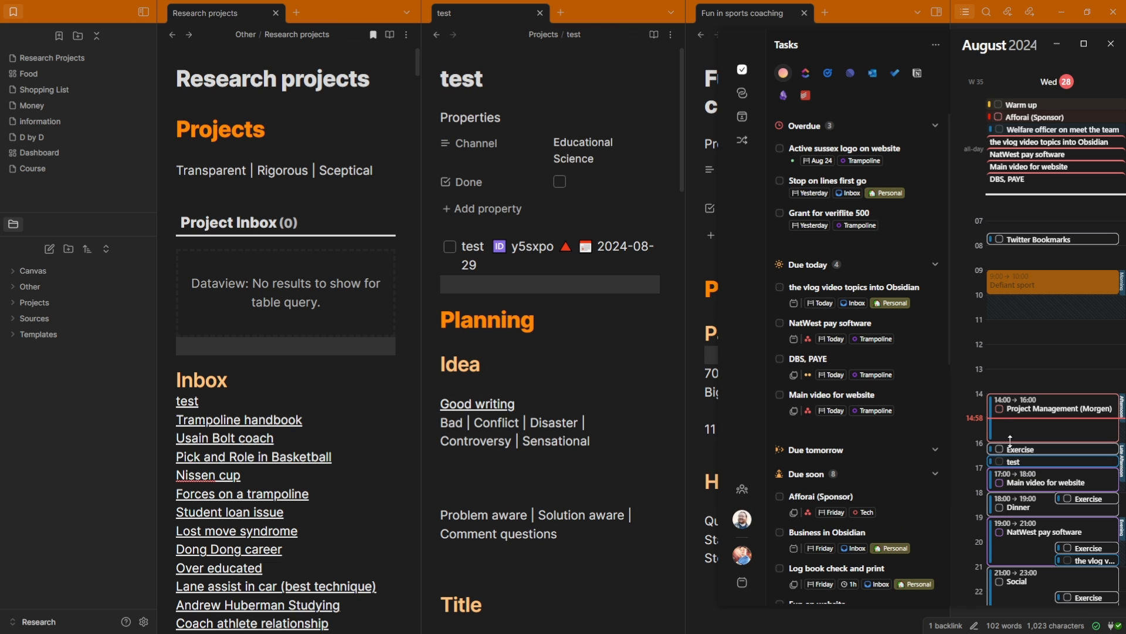
Mark the scheduled test task as completed in the Morgen calendar and list only the Obsidian tasks.
{"action": "left_click", "coordinate": [999, 462]}
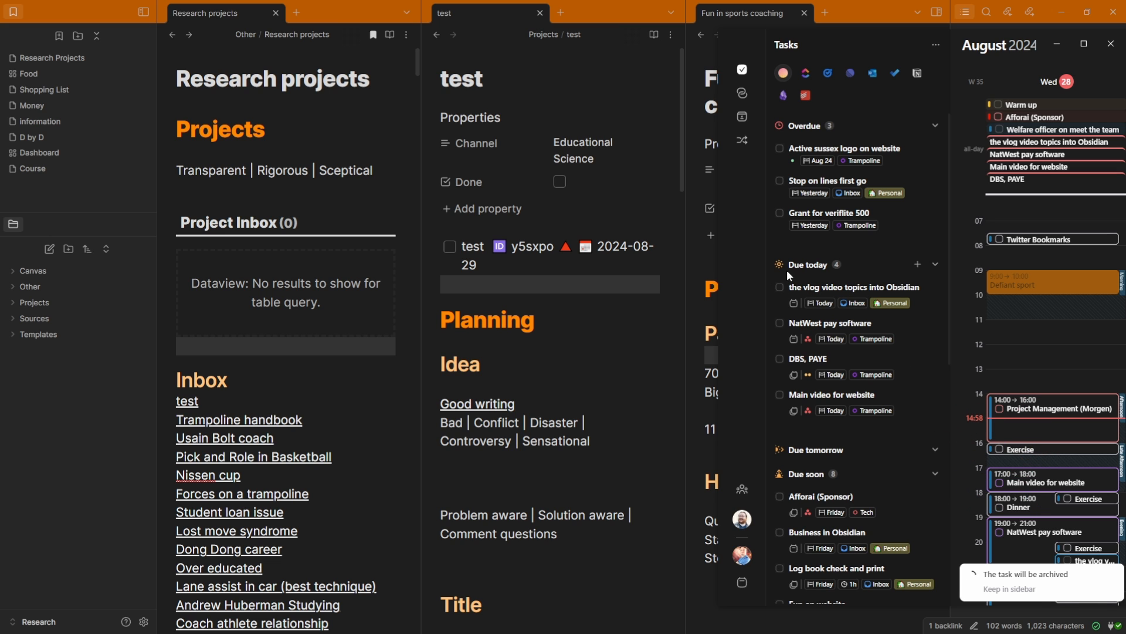
{"action": "left_click", "coordinate": [486, 288]}
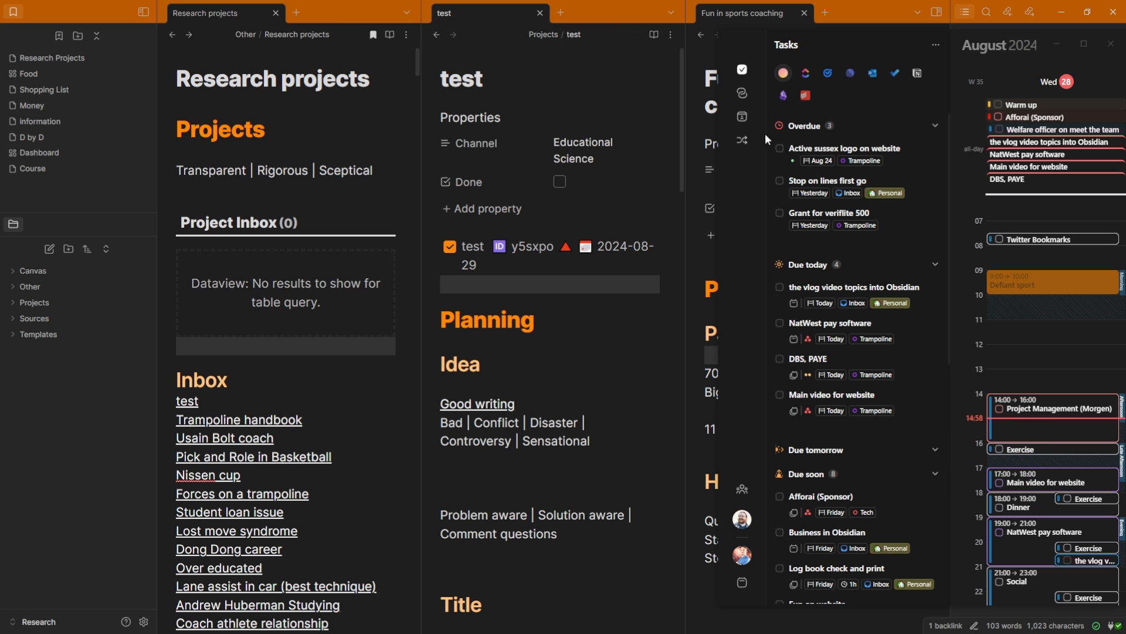
{"action": "left_click", "coordinate": [783, 95]}
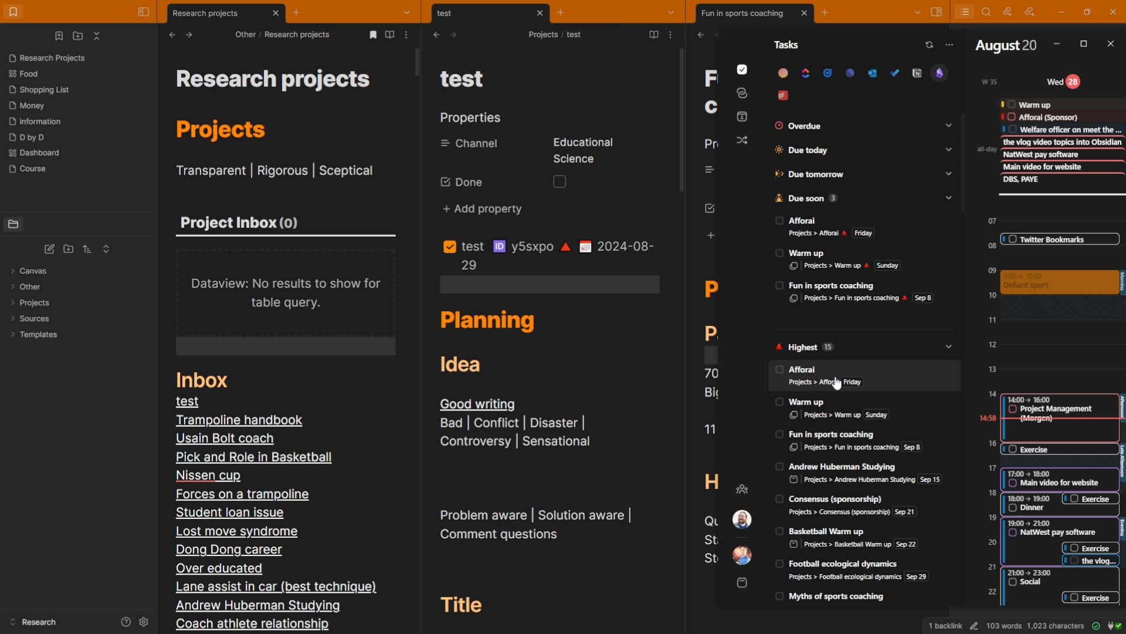
Set the test task back to not done in the Obsidian note.
{"action": "left_click", "coordinate": [450, 249]}
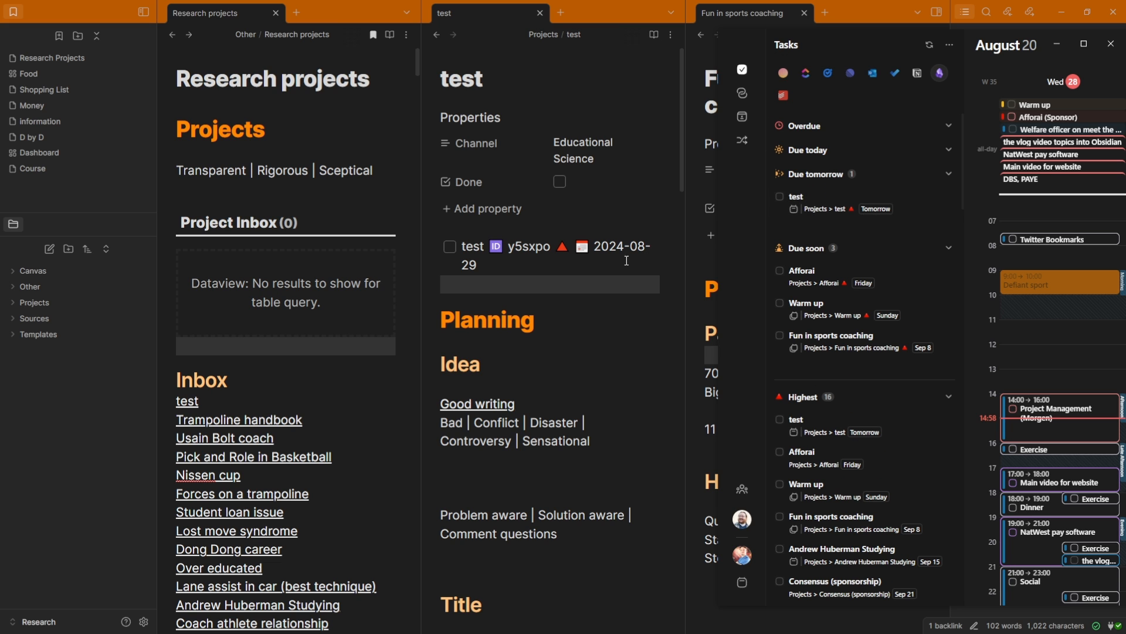
{"action": "left_click", "coordinate": [525, 267]}
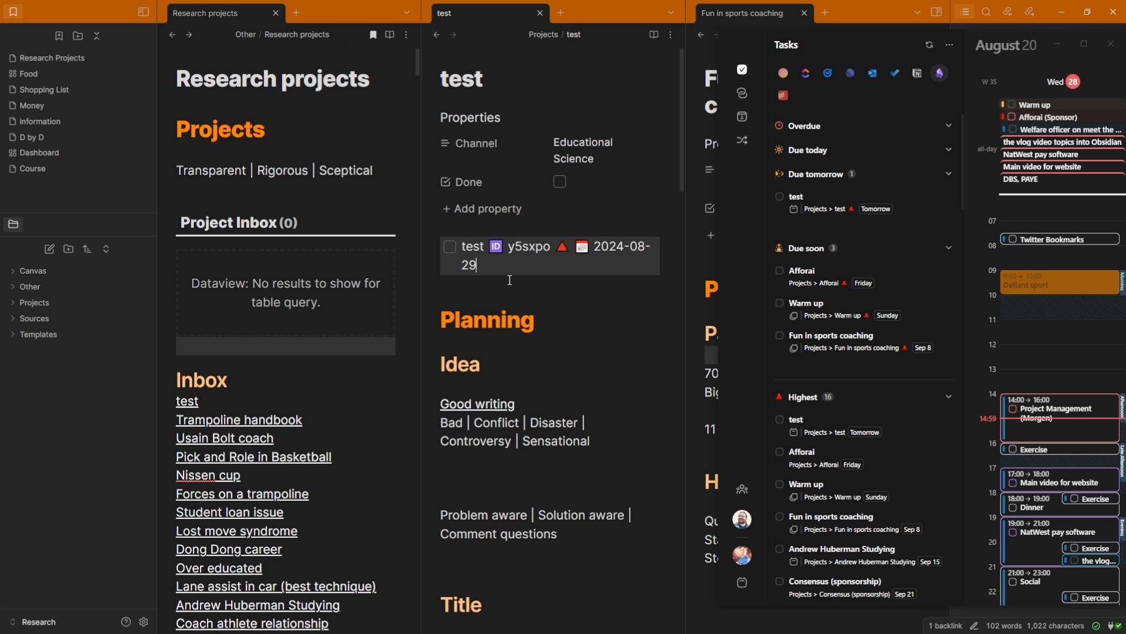
{"action": "key", "text": "Return"}
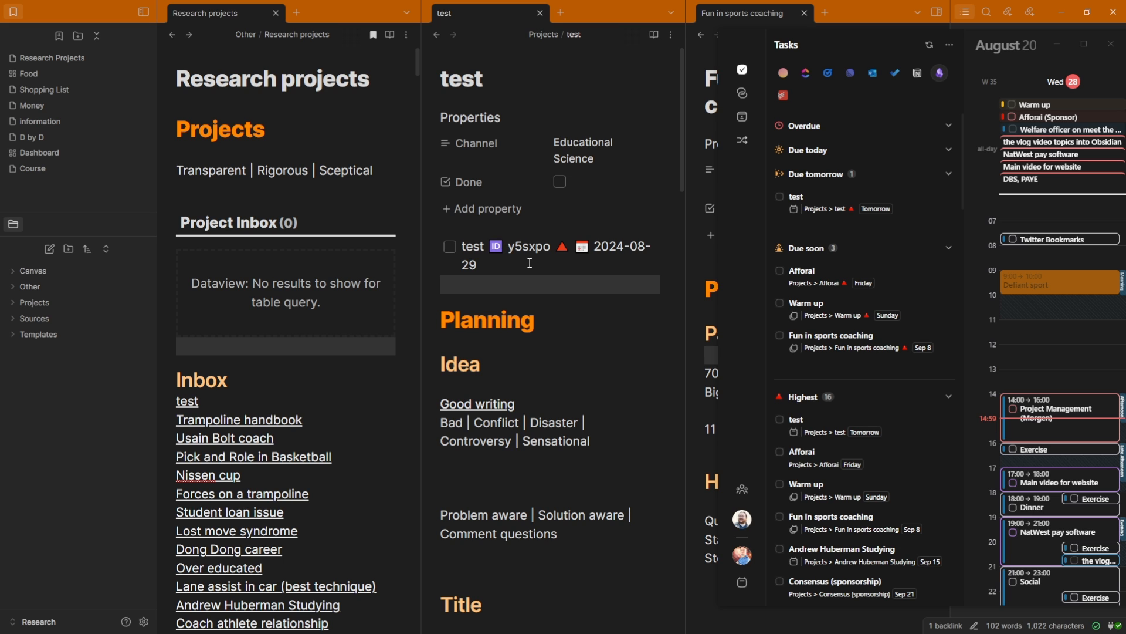
{"action": "left_click", "coordinate": [534, 261]}
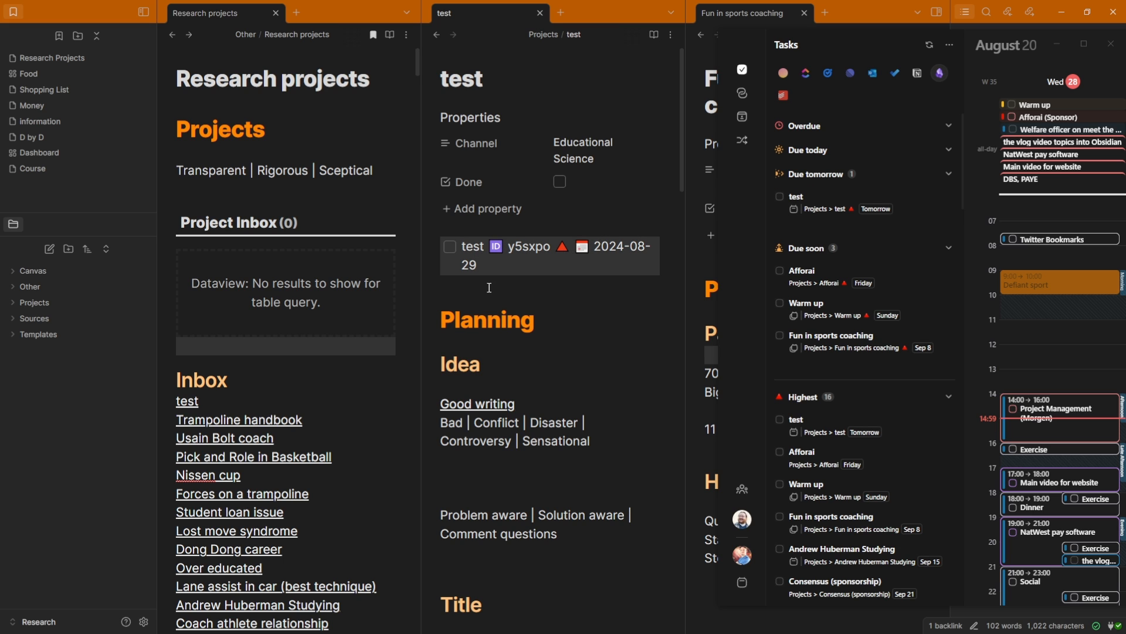
{"action": "left_click", "coordinate": [456, 285]}
Mark the test task as done in the Obsidian note, highlight its completion date and undo the completion.
{"action": "left_click", "coordinate": [450, 251]}
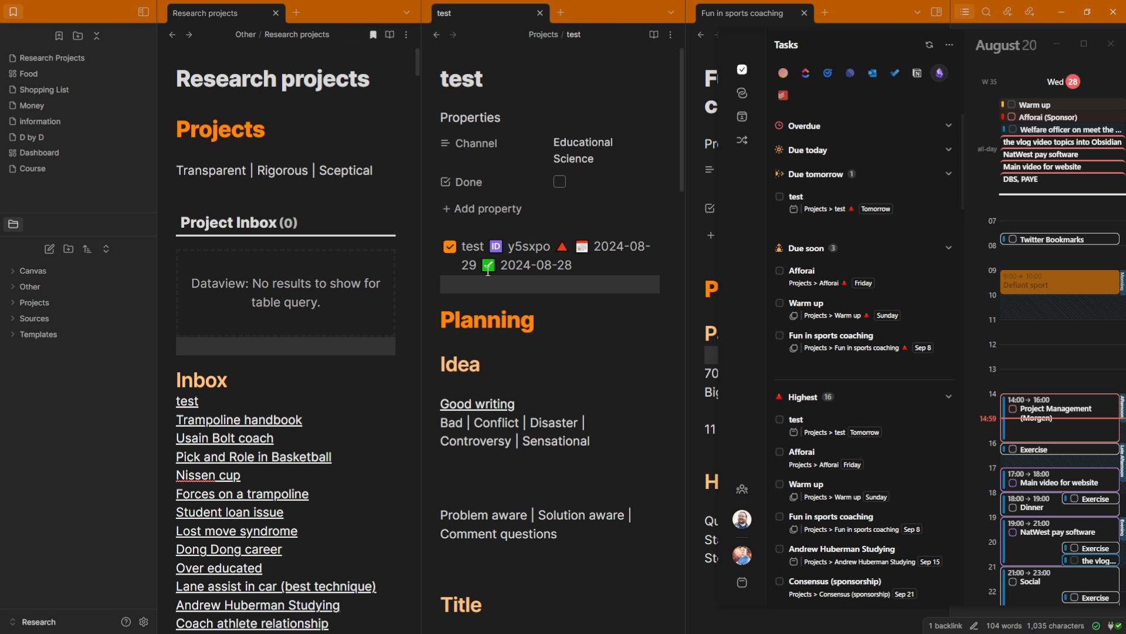
{"action": "left_click_drag", "start_coordinate": [482, 266], "coordinate": [573, 265]}
{"action": "left_click", "coordinate": [544, 283]}
{"action": "key", "text": "ctrl+z"}
{"action": "left_click", "coordinate": [473, 246]}
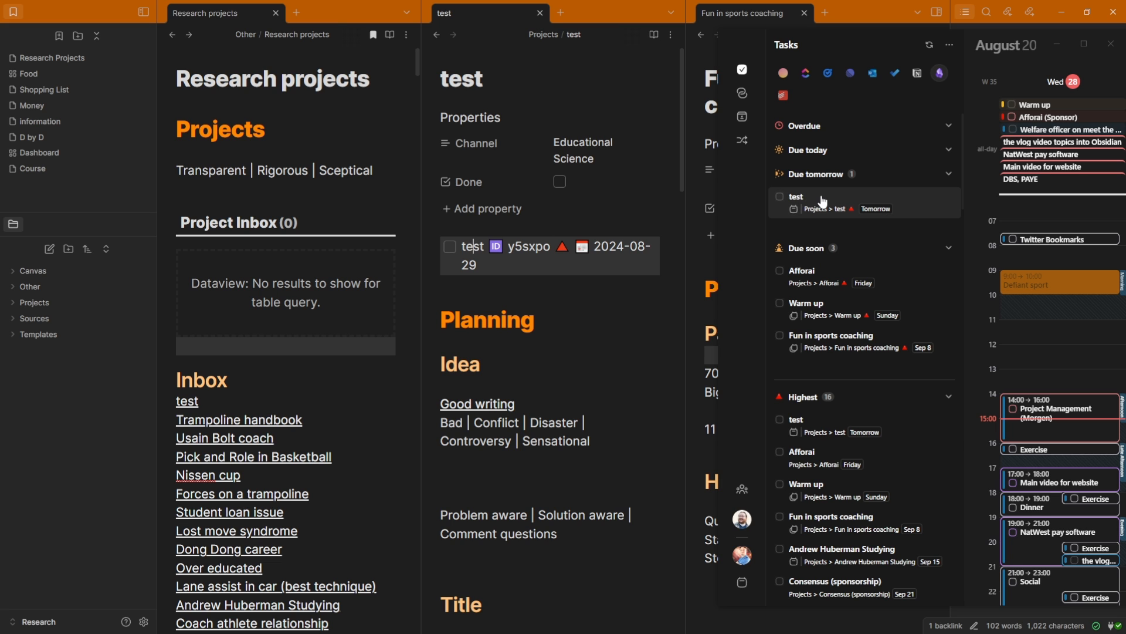
Show completed tasks in the Morgen calendar and hide them again.
{"action": "mouse_move", "coordinate": [847, 216]}
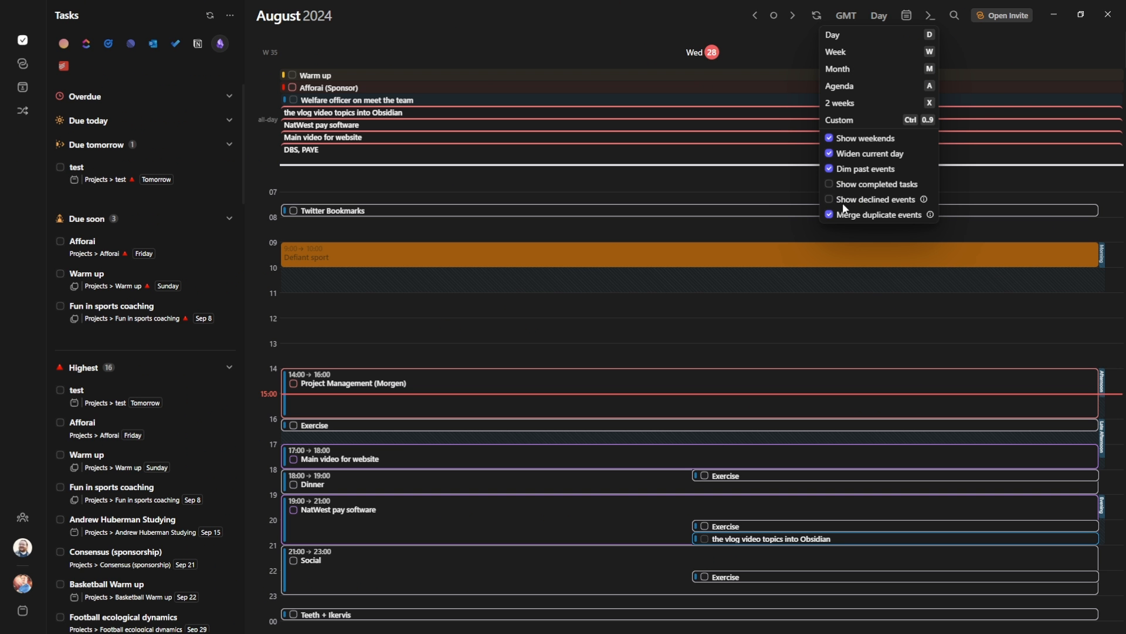
{"action": "left_click", "coordinate": [831, 187]}
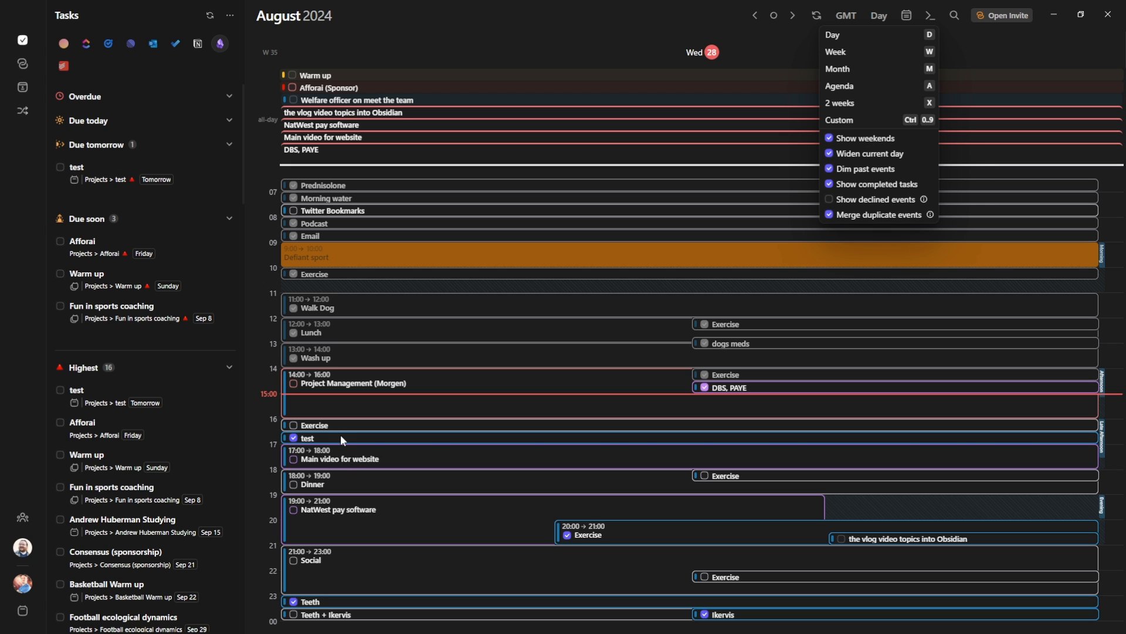
{"action": "left_click", "coordinate": [830, 186]}
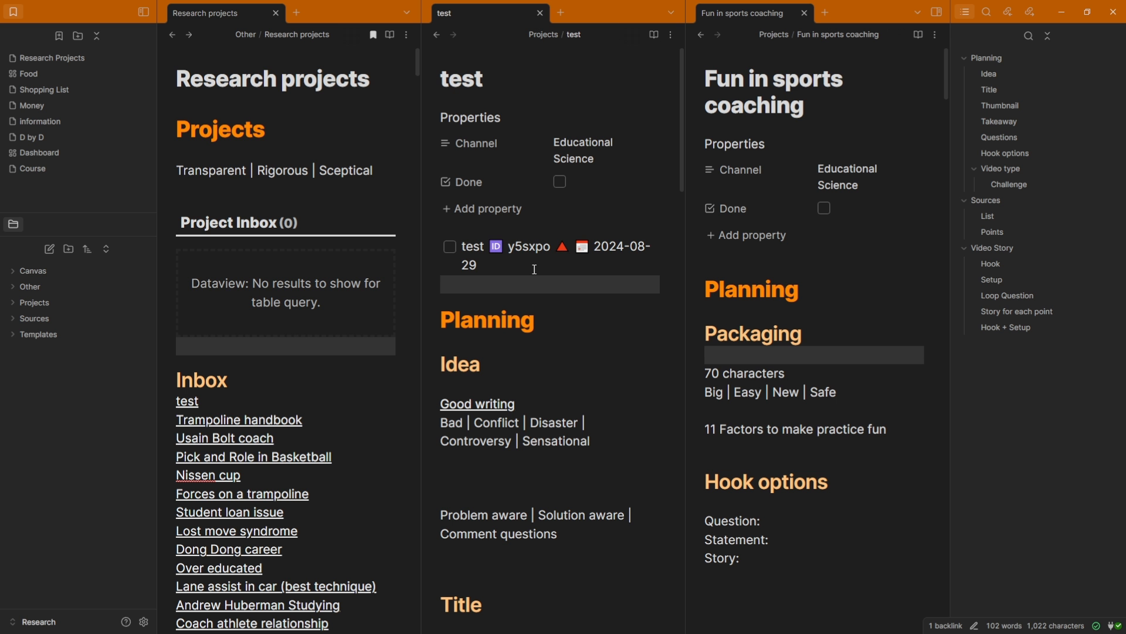
Switch to Obsidian and close the Fun in sports coaching note beside the test note.
{"action": "left_click", "coordinate": [532, 267]}
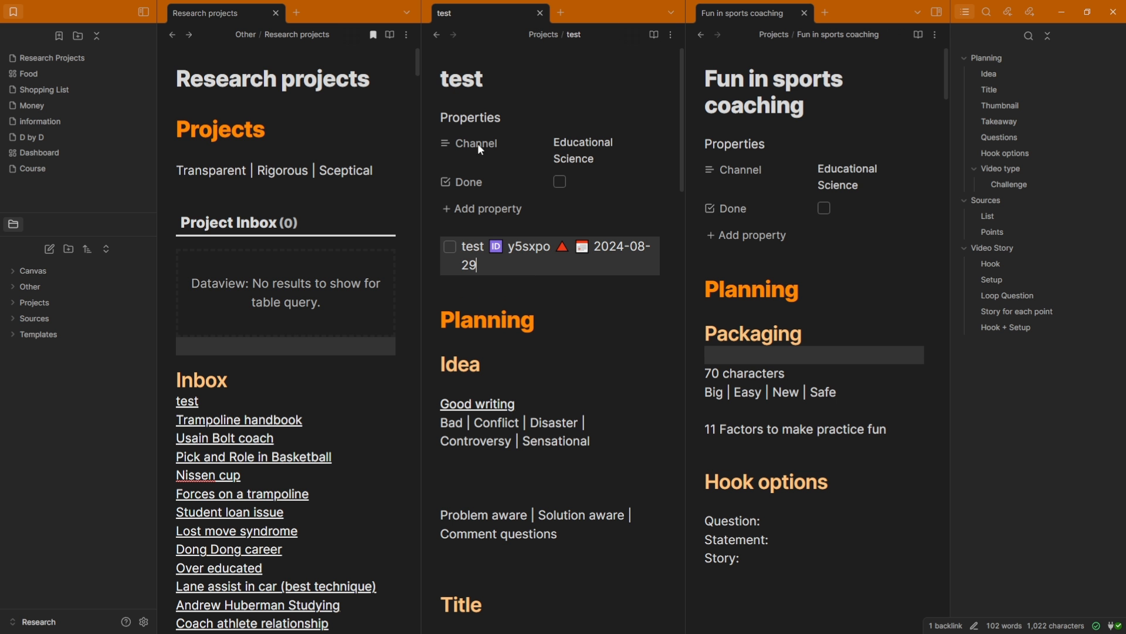
{"action": "left_click", "coordinate": [804, 12]}
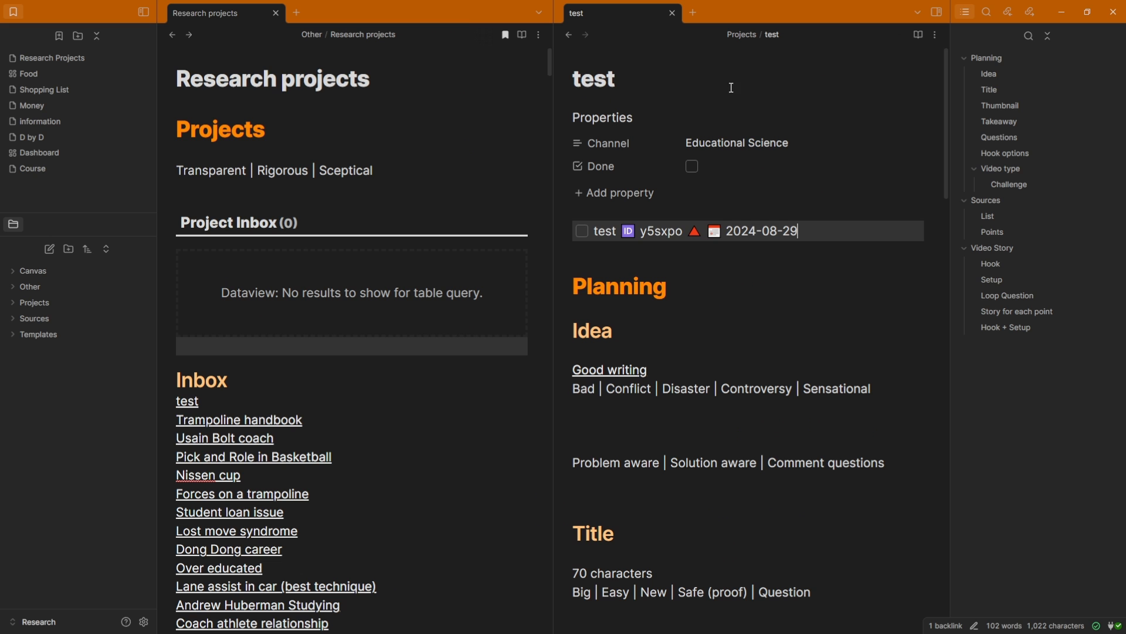
{"action": "left_click", "coordinate": [707, 261]}
{"action": "left_click", "coordinate": [706, 252]}
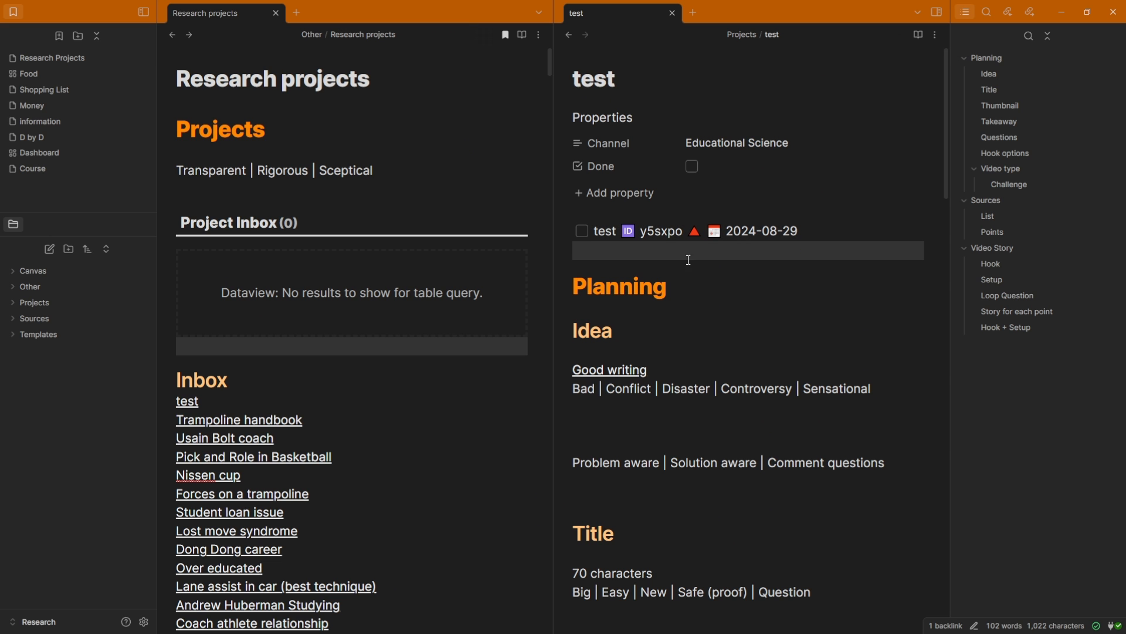
Review the installed community plugins, including Tasks, in the Obsidian settings and close the settings.
{"action": "left_click", "coordinate": [144, 621]}
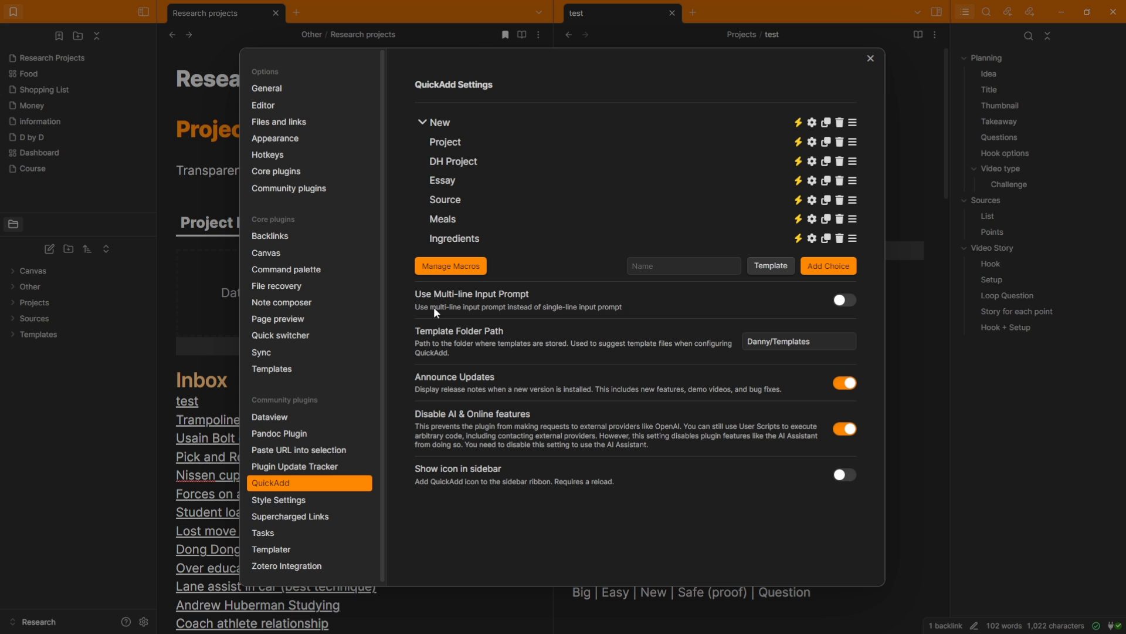
{"action": "left_click", "coordinate": [296, 187]}
{"action": "scroll", "coordinate": [511, 303], "scroll_direction": "down", "scroll_amount": 5}
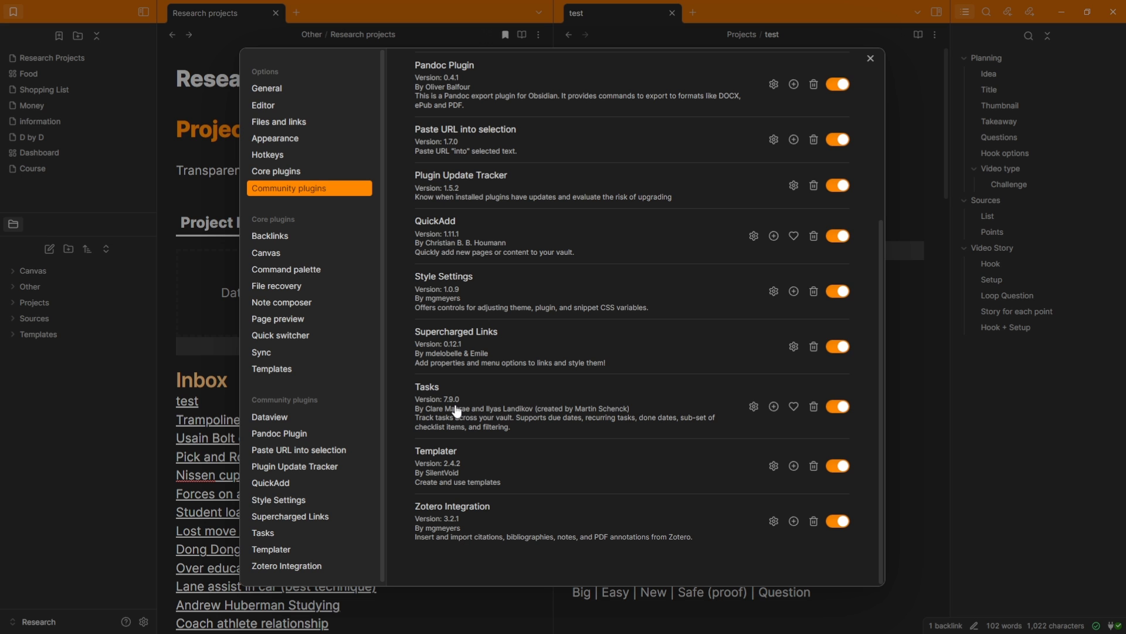
{"action": "key", "text": "Escape"}
Remove the ID, priority and due date from the test task and insert a newly generated ID.
{"action": "left_click_drag", "start_coordinate": [620, 231], "coordinate": [828, 230]}
{"action": "key", "text": "BackSpace"}
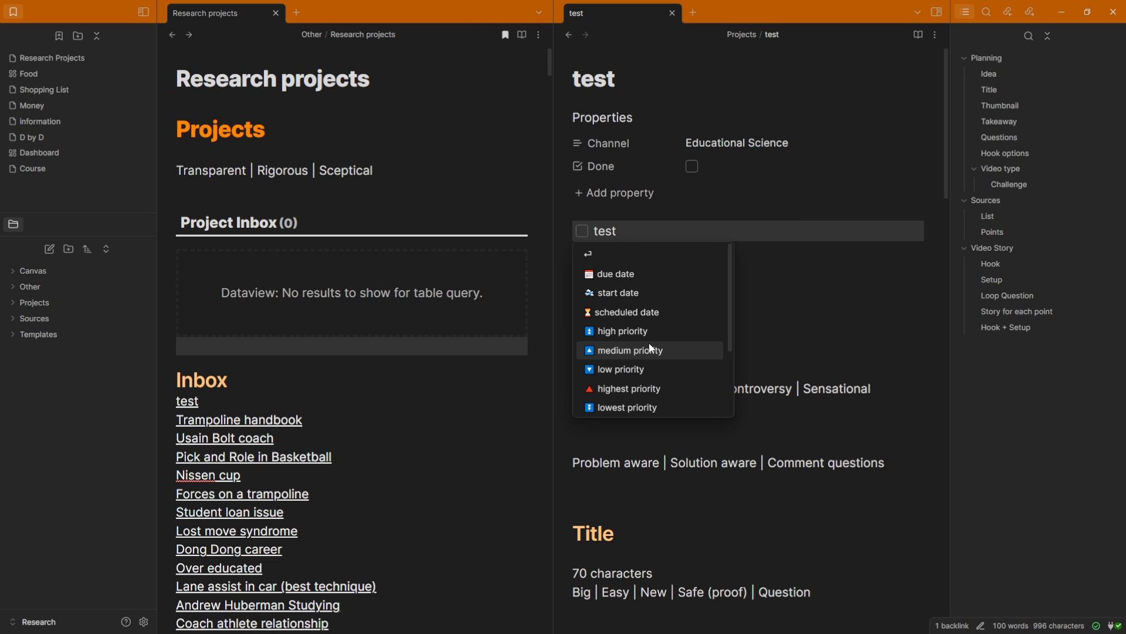
{"action": "type", "text": "id"}
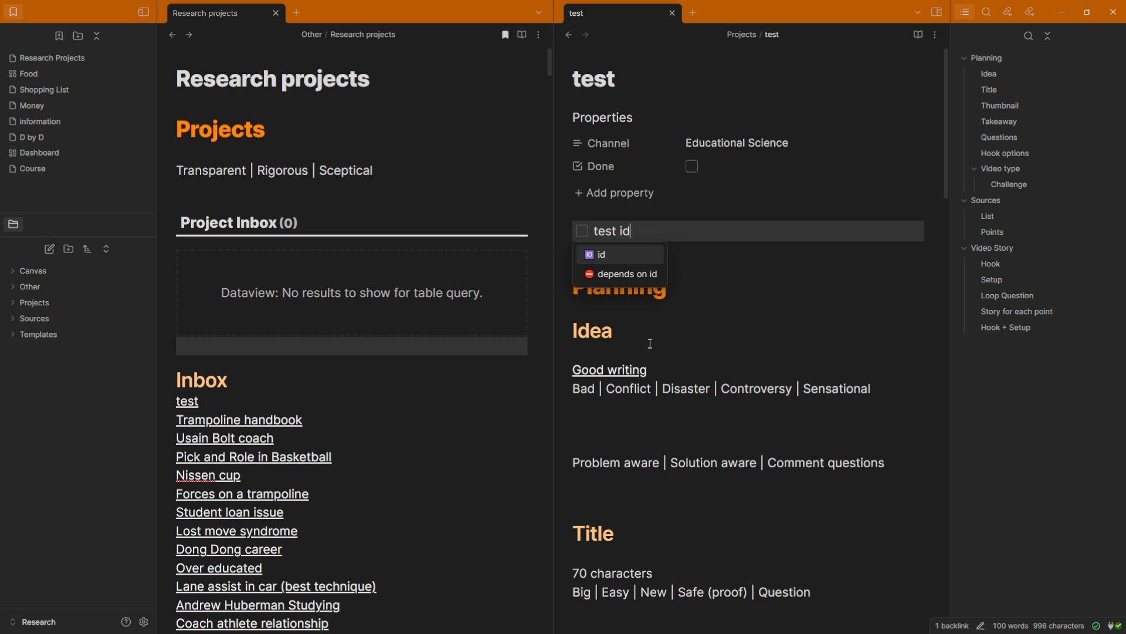
{"action": "key", "text": "Return"}
{"action": "key", "text": "Return"}
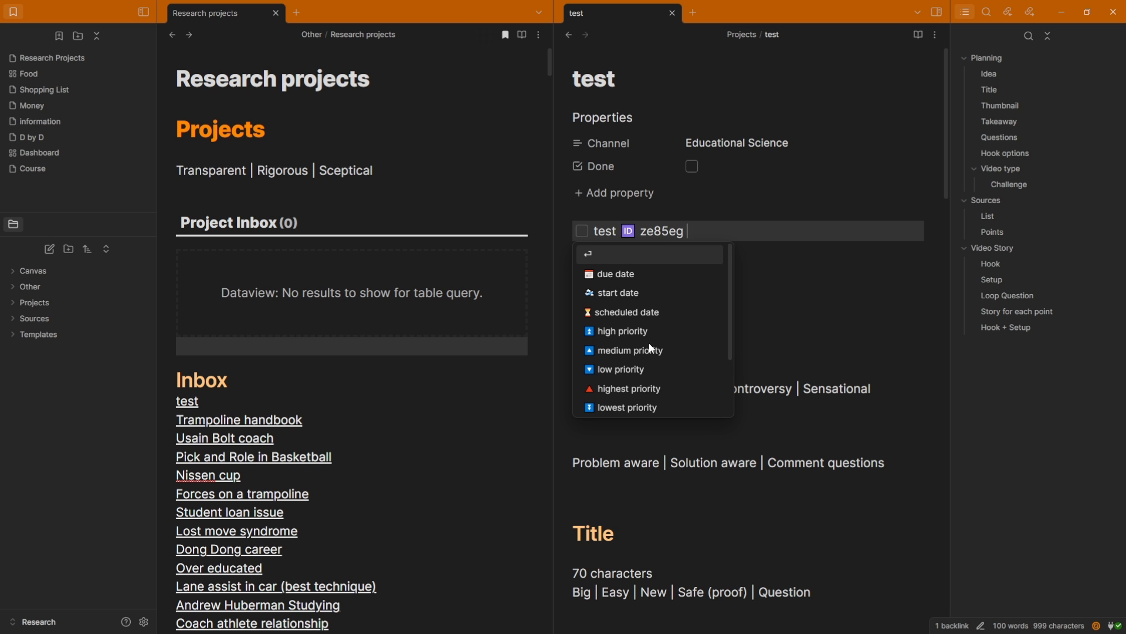
Give the test task a due date of 2024-08-28 and the highest priority.
{"action": "key", "text": "Down"}
{"action": "key", "text": "Return"}
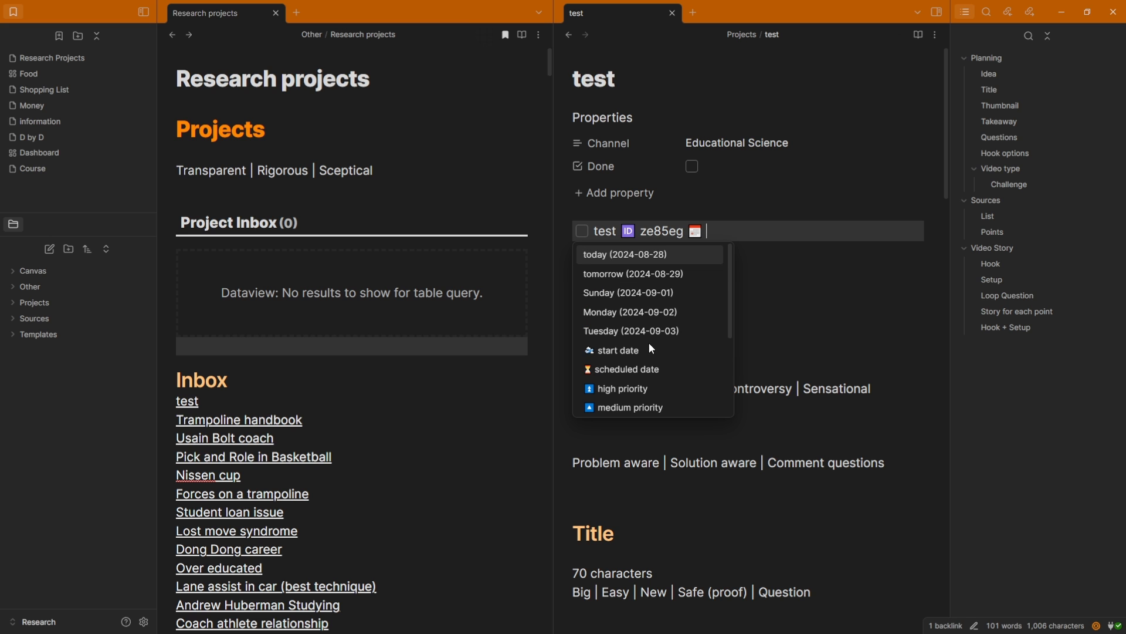
{"action": "key", "text": "Return"}
{"action": "type", "text": "high"}
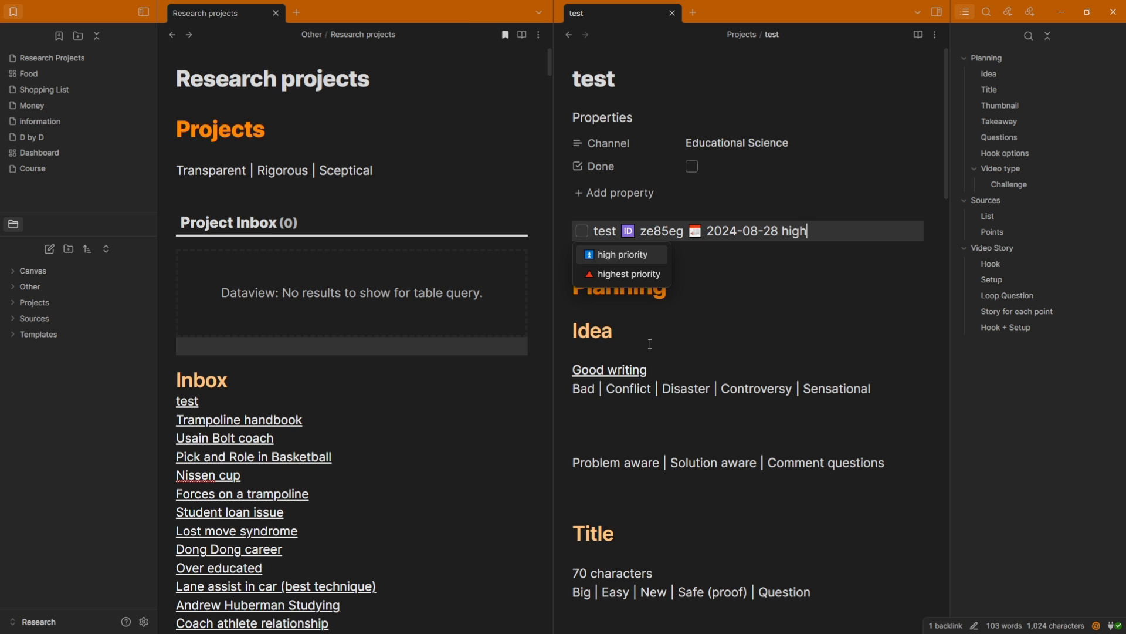
{"action": "key", "text": "Down"}
{"action": "key", "text": "Return"}
{"action": "left_click", "coordinate": [783, 258]}
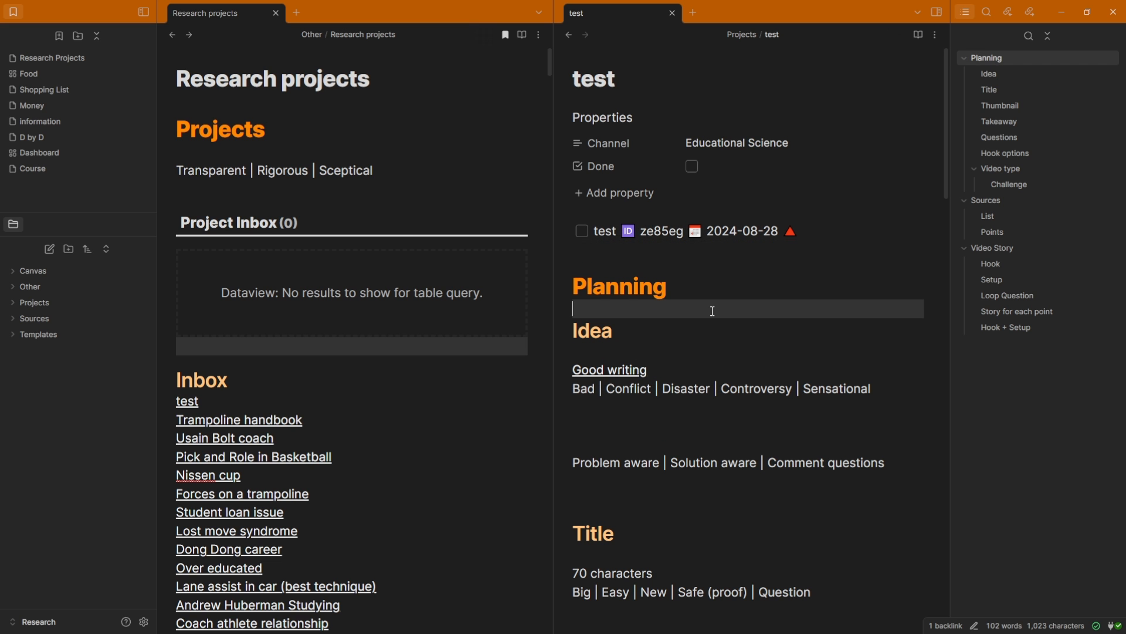
Open the Project Template note in a new tab and move it into its own pane beside the test note.
{"action": "key", "text": "ctrl+o"}
{"action": "type", "text": "proj"}
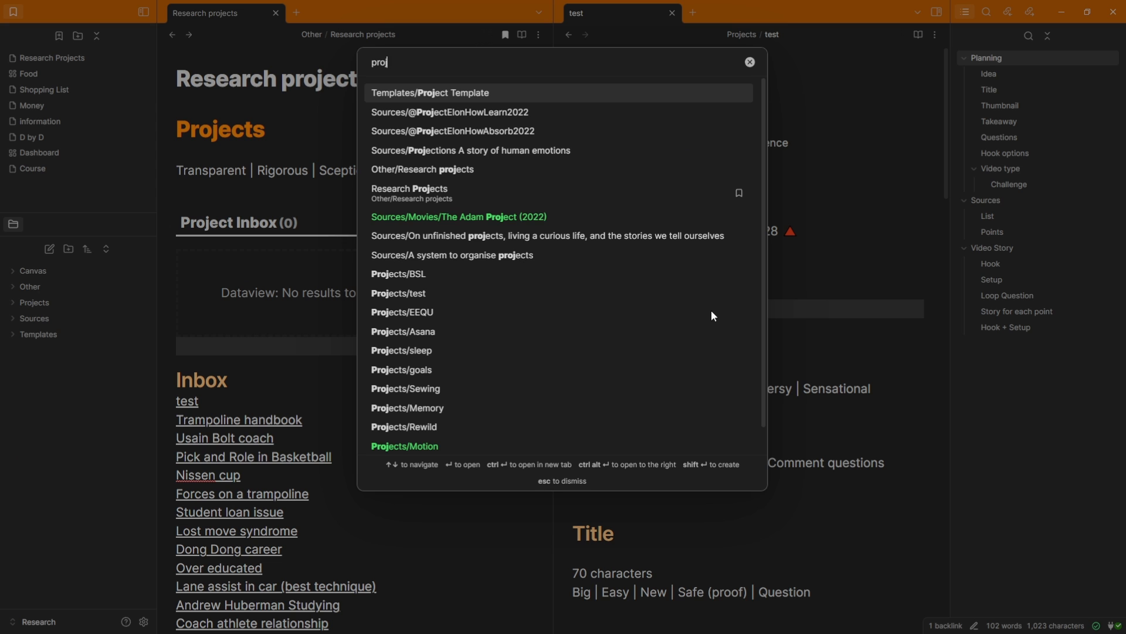
{"action": "key", "text": "ctrl+Return"}
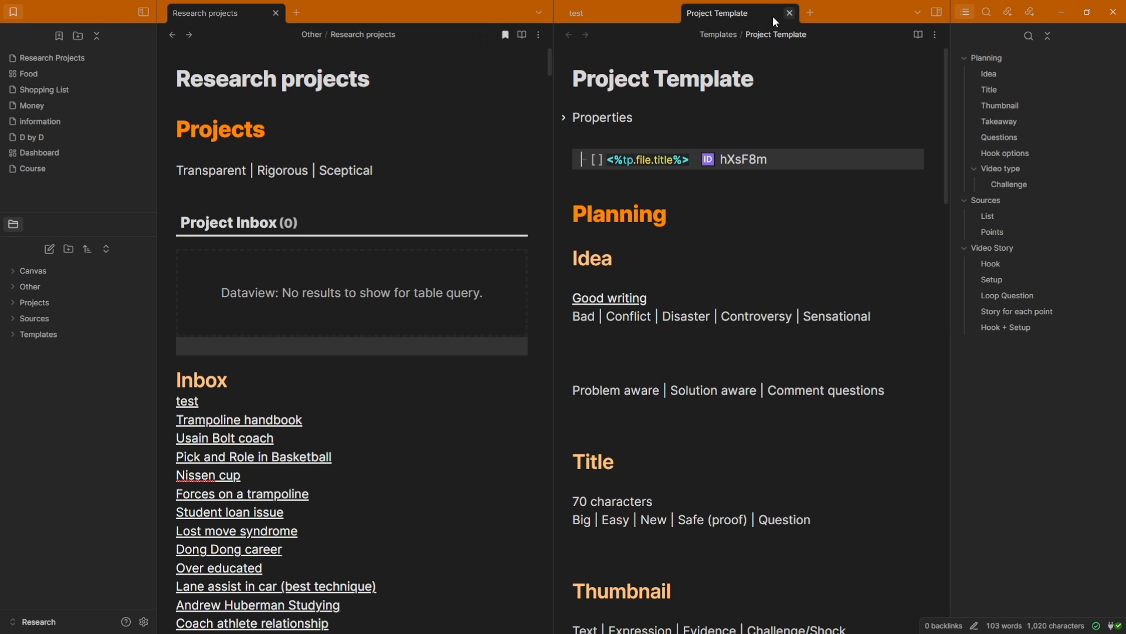
{"action": "left_click_drag", "start_coordinate": [773, 15], "coordinate": [881, 157]}
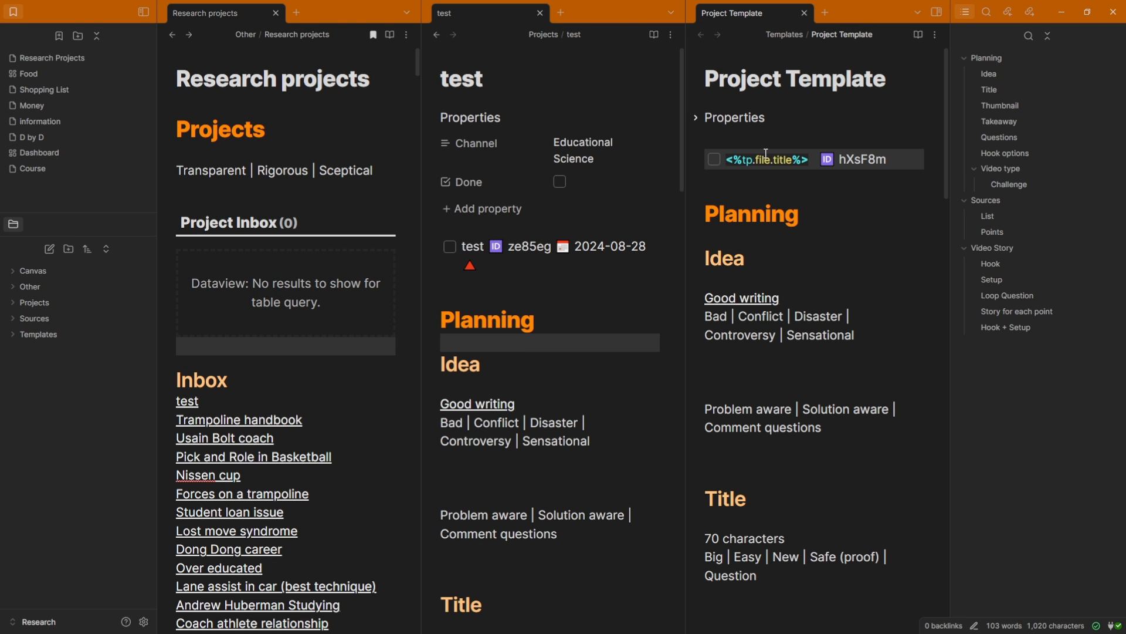
Review the template task's ID and Morgen's Obsidian ID management options, keeping the choice to add ids to all tasks.
{"action": "left_click_drag", "start_coordinate": [727, 160], "coordinate": [902, 162]}
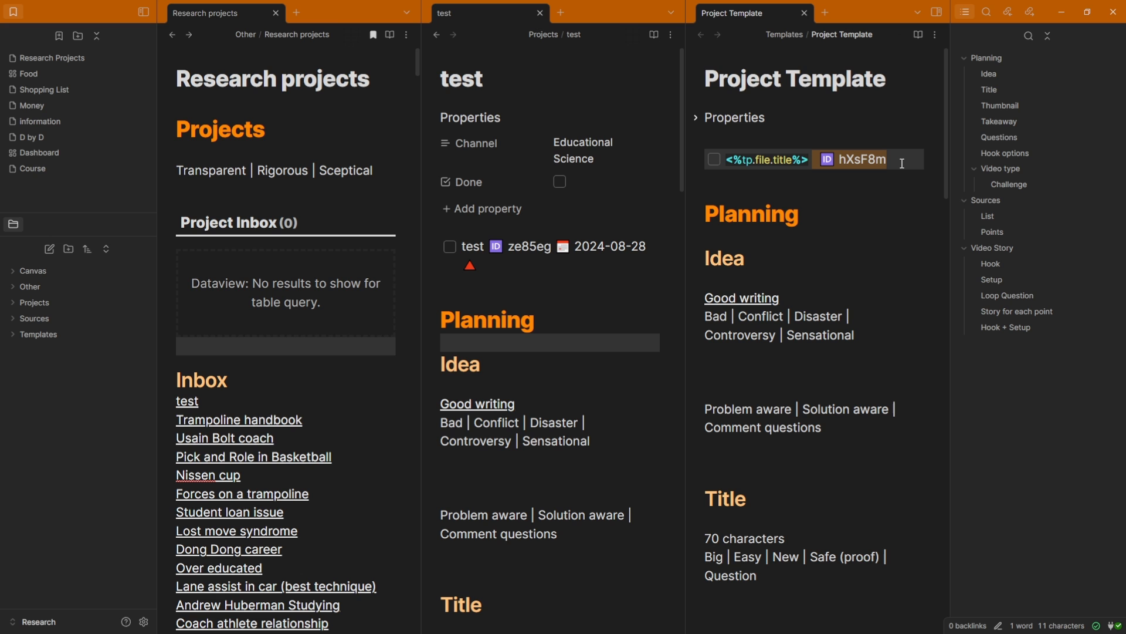
{"action": "left_click", "coordinate": [819, 186]}
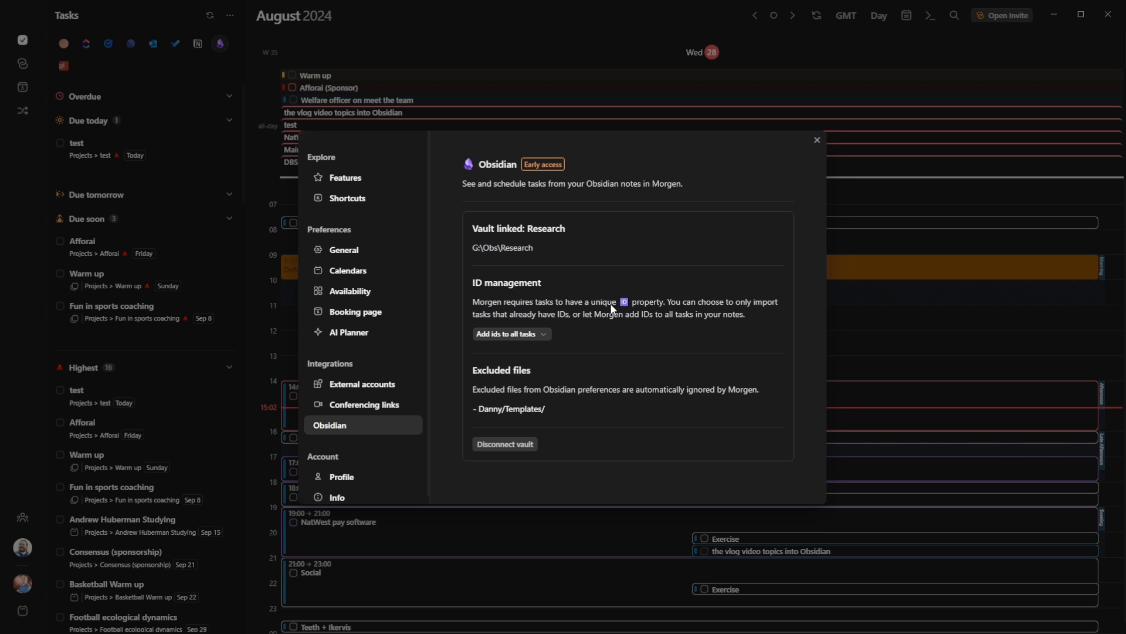
{"action": "left_click", "coordinate": [534, 339]}
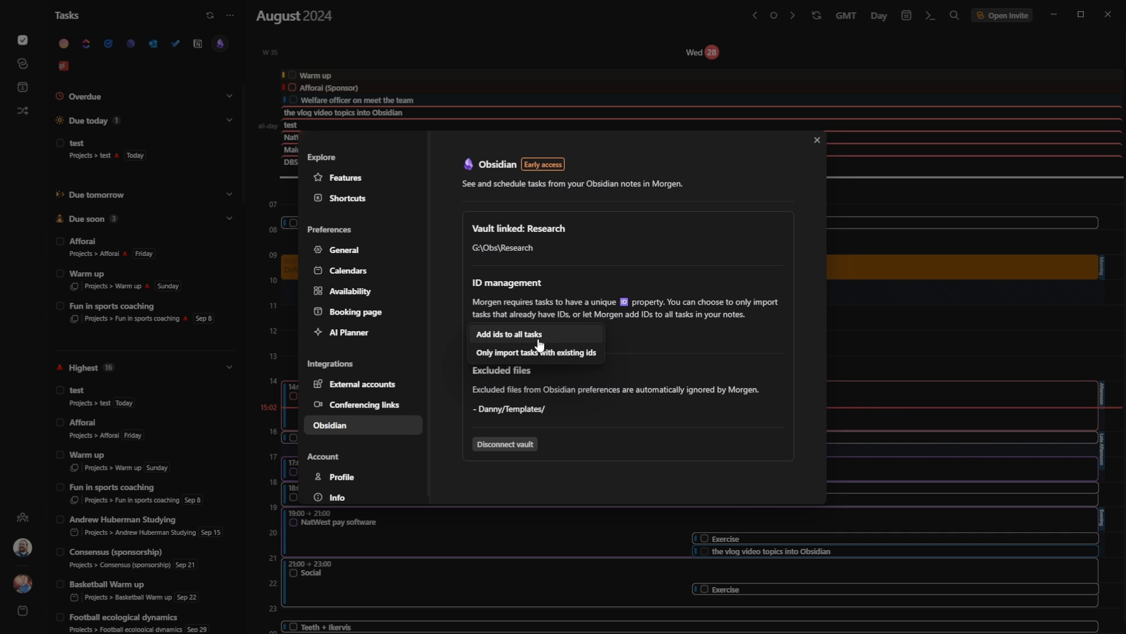
{"action": "left_click", "coordinate": [503, 343]}
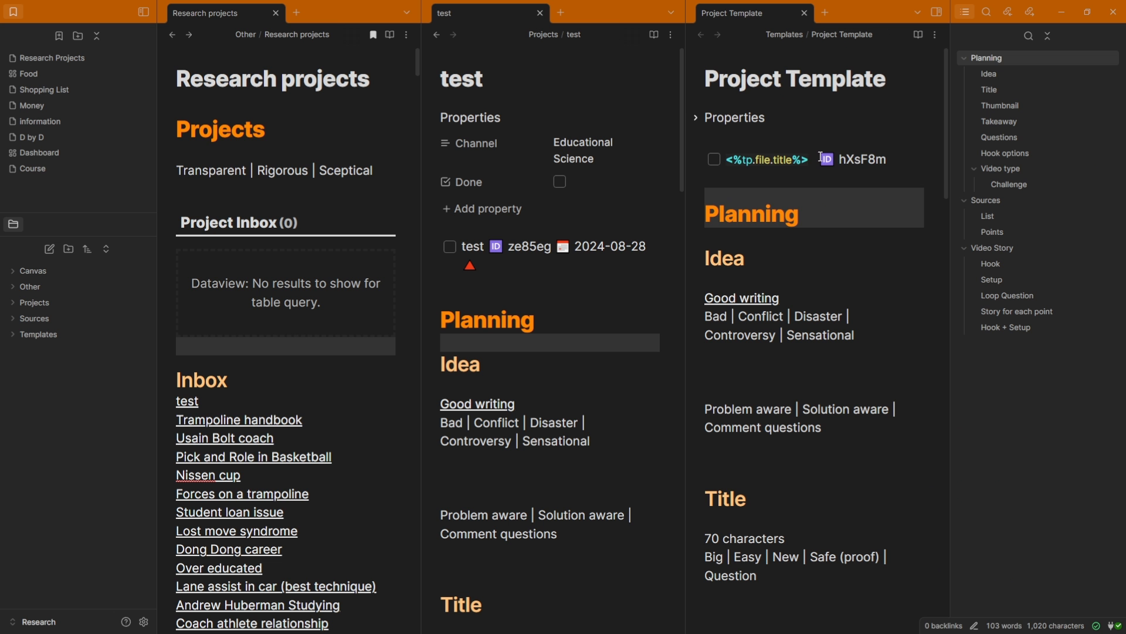
Examine the ID on the task line of the Project Template note.
{"action": "left_click_drag", "start_coordinate": [824, 159], "coordinate": [901, 159]}
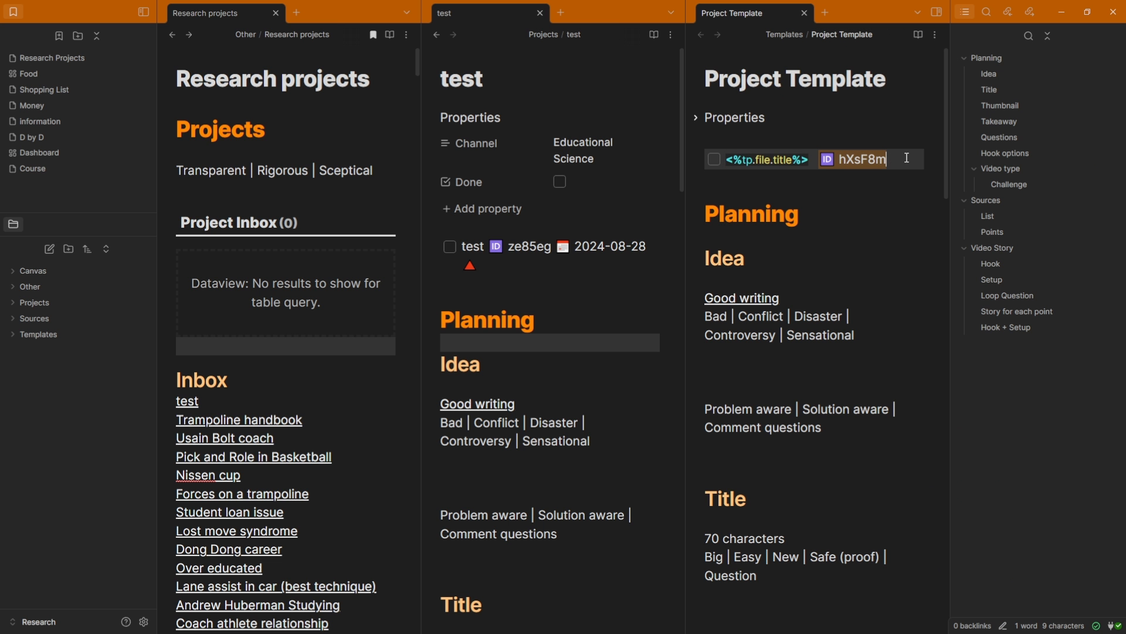
{"action": "left_click", "coordinate": [846, 171]}
{"action": "left_click_drag", "start_coordinate": [821, 159], "coordinate": [922, 166]}
{"action": "left_click", "coordinate": [822, 161]}
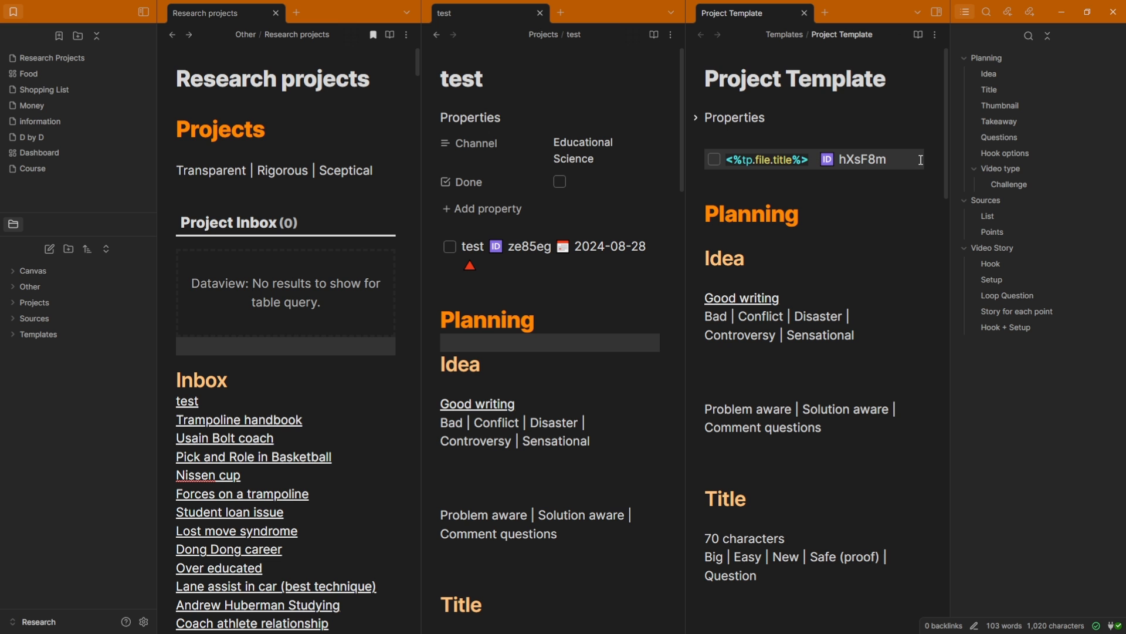
{"action": "left_click_drag", "start_coordinate": [881, 159], "coordinate": [820, 166]}
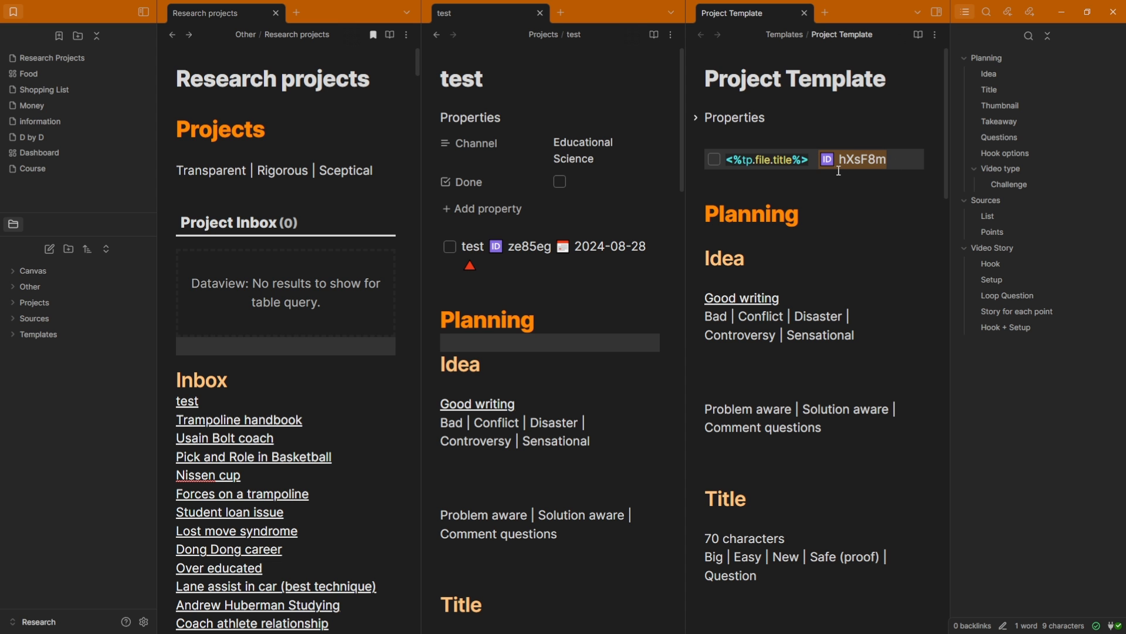
{"action": "left_click", "coordinate": [579, 309]}
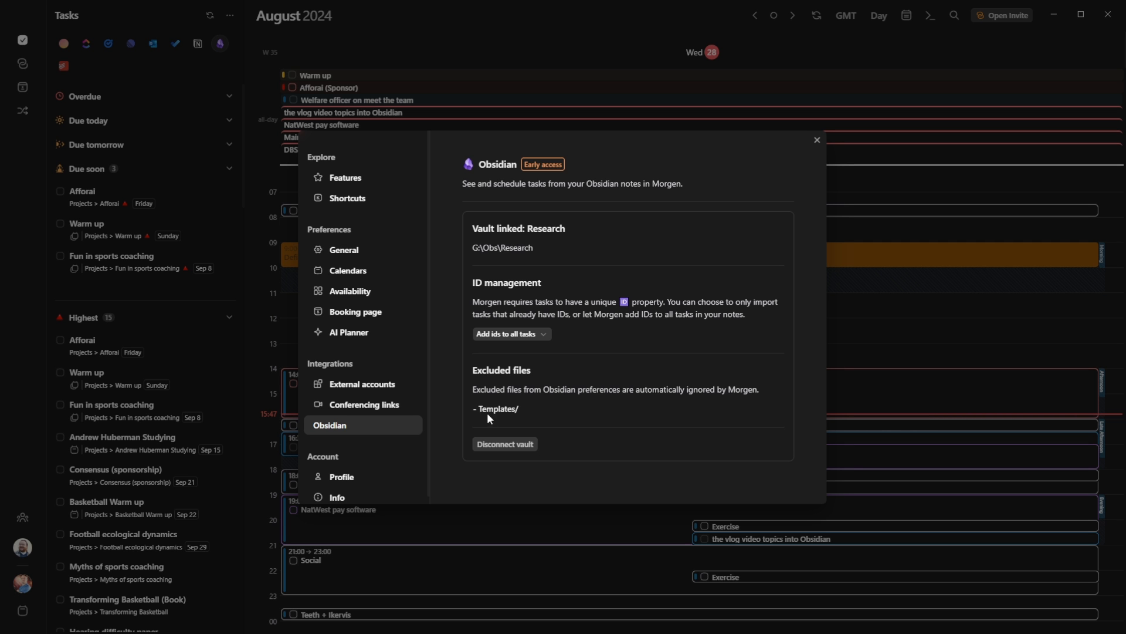
Review the excluded files filter in Obsidian's Files and links settings and close the settings.
{"action": "left_click", "coordinate": [883, 311]}
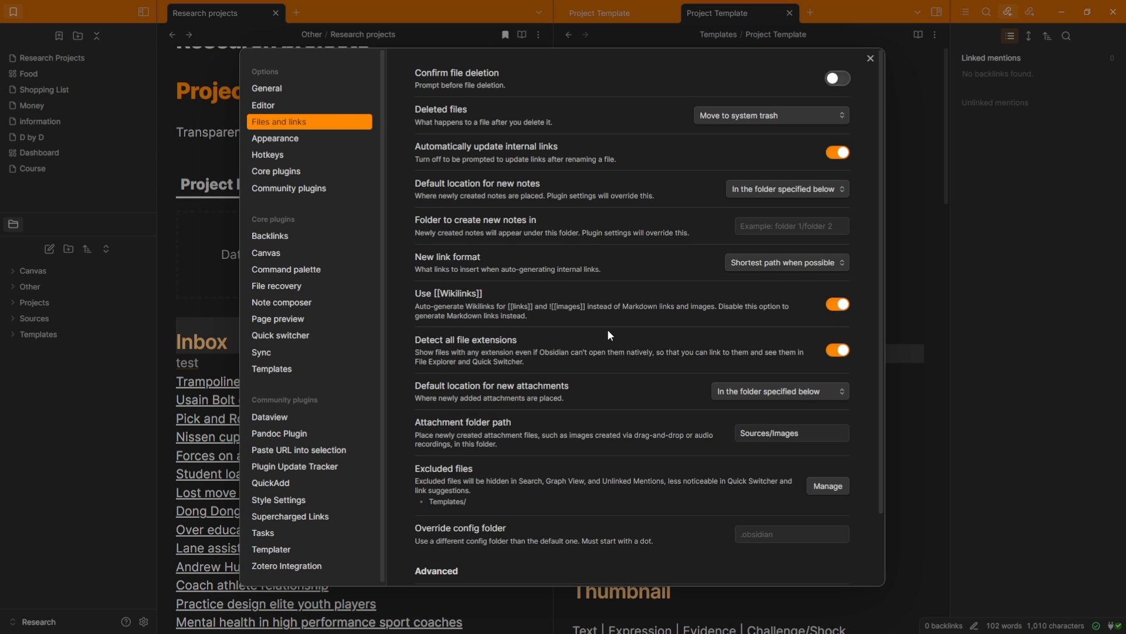
{"action": "scroll", "coordinate": [609, 332], "scroll_direction": "down", "scroll_amount": 2}
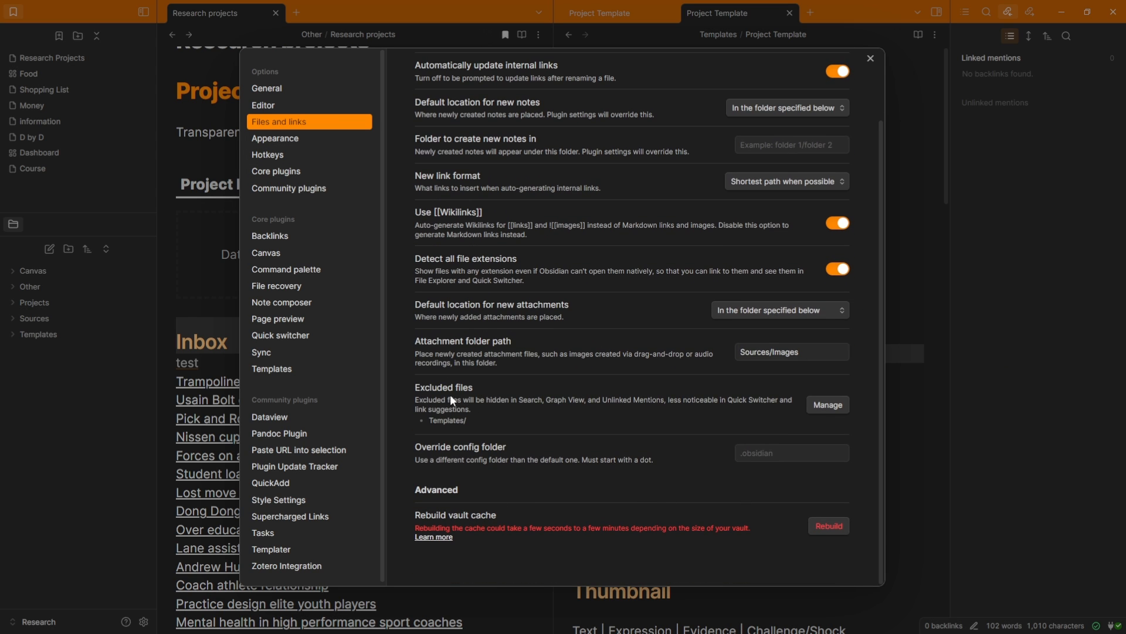
{"action": "left_click", "coordinate": [819, 408]}
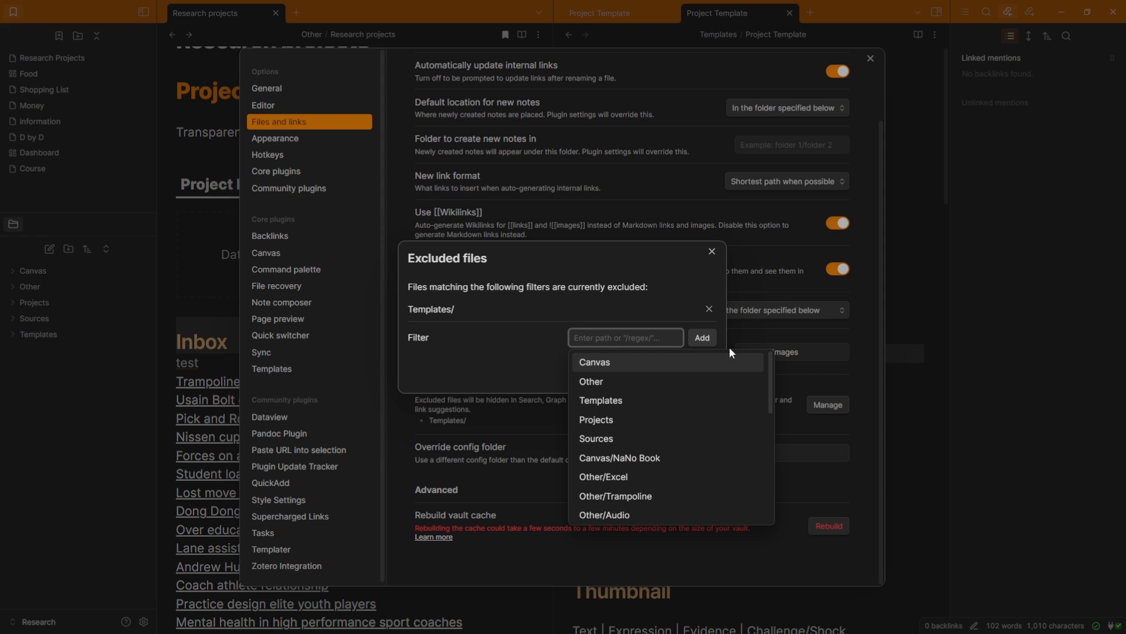
{"action": "left_click", "coordinate": [756, 285]}
{"action": "left_click", "coordinate": [913, 276]}
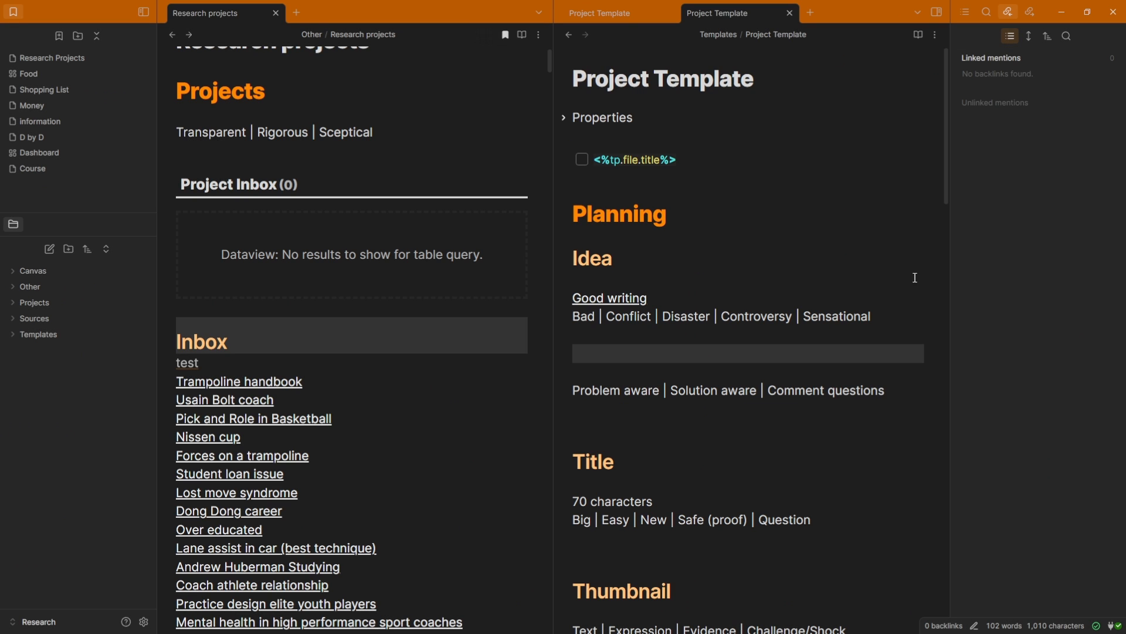
Create a new Project note named test from the project template.
{"action": "left_click", "coordinate": [717, 152]}
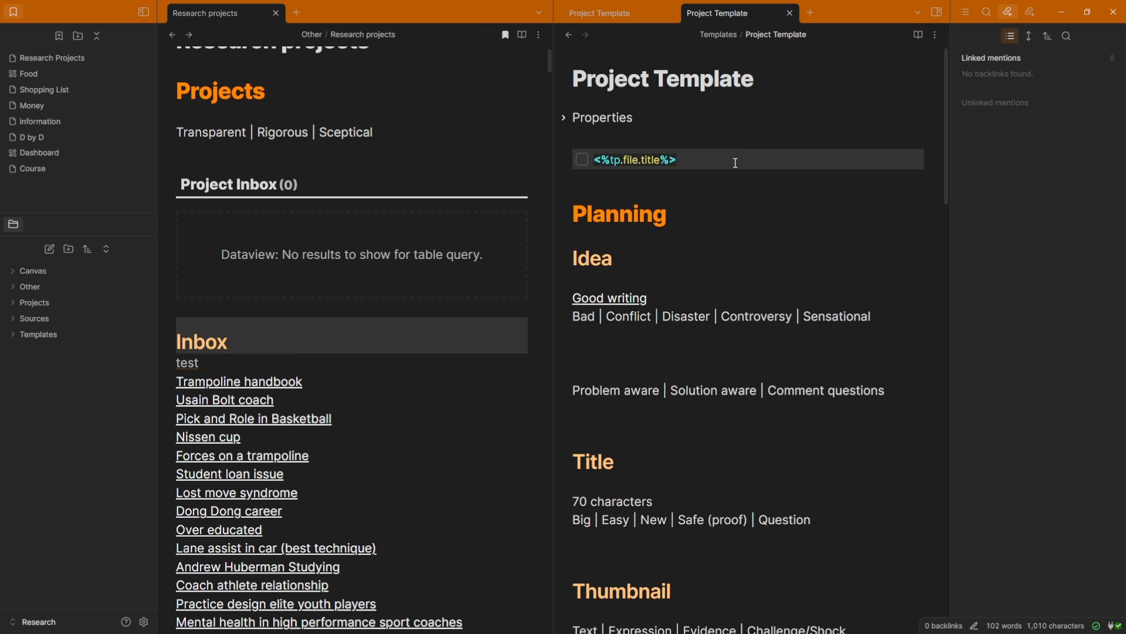
{"action": "left_click", "coordinate": [708, 184]}
{"action": "key", "text": "alt+n"}
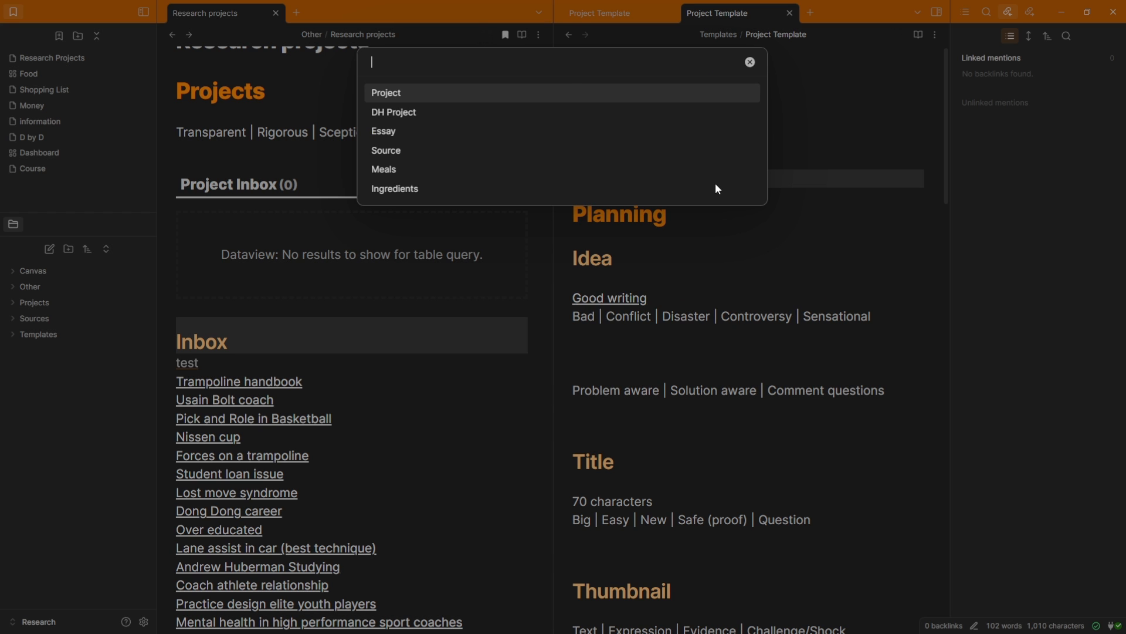
{"action": "key", "text": "Return"}
{"action": "type", "text": "test"}
{"action": "key", "text": "Return"}
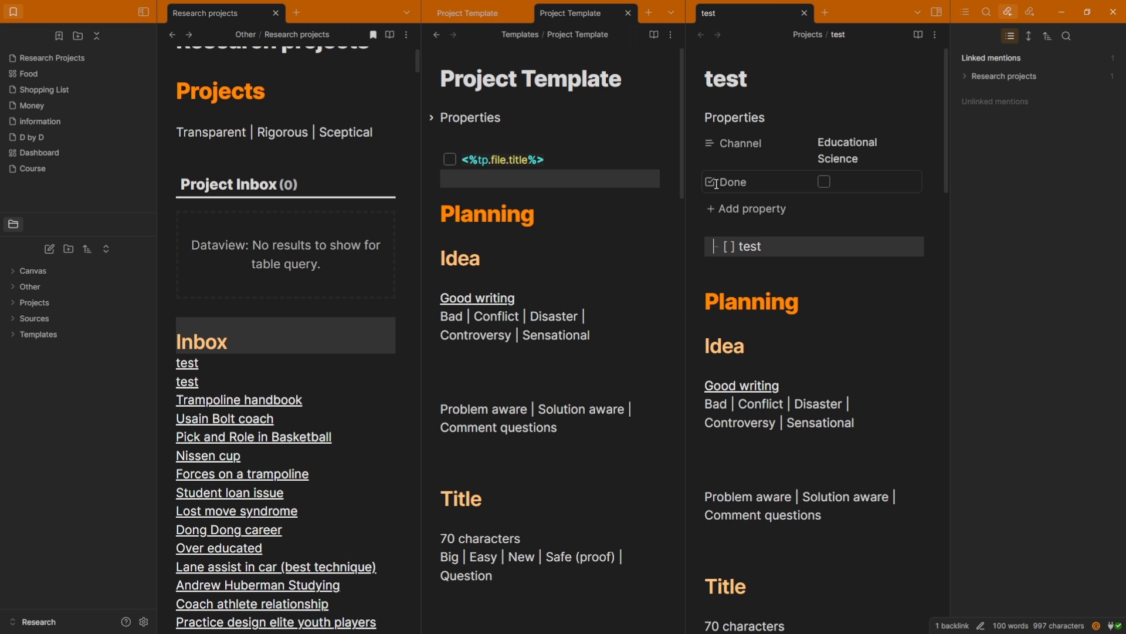
Switch to Morgen, reload the Obsidian task list, and return to the new test note in Obsidian.
{"action": "left_click", "coordinate": [759, 273]}
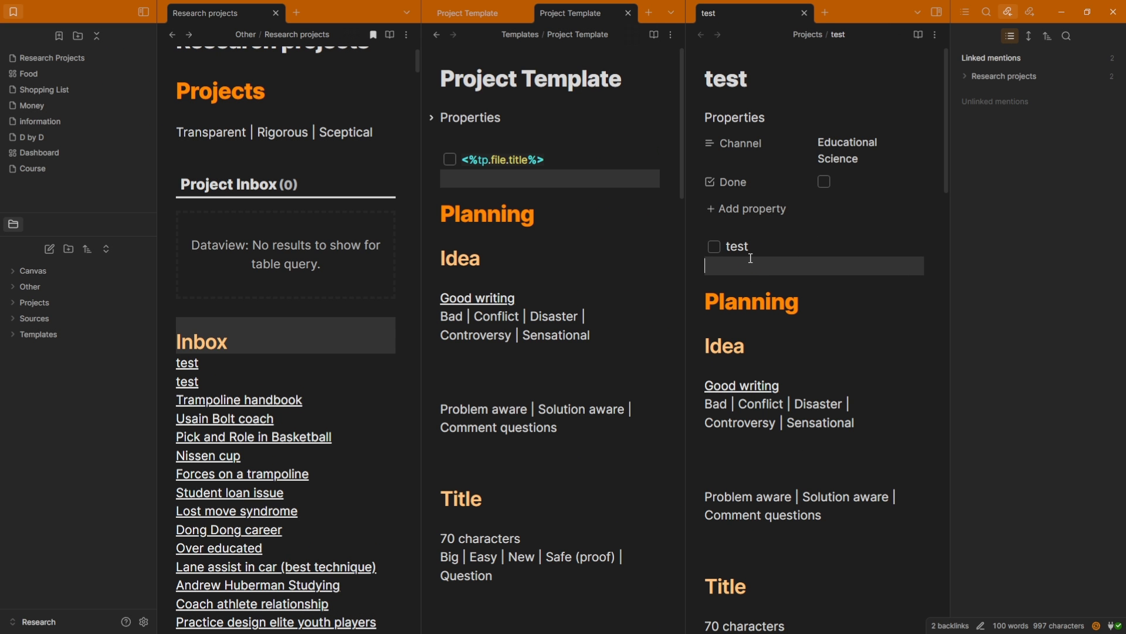
{"action": "key", "text": "alt+Tab"}
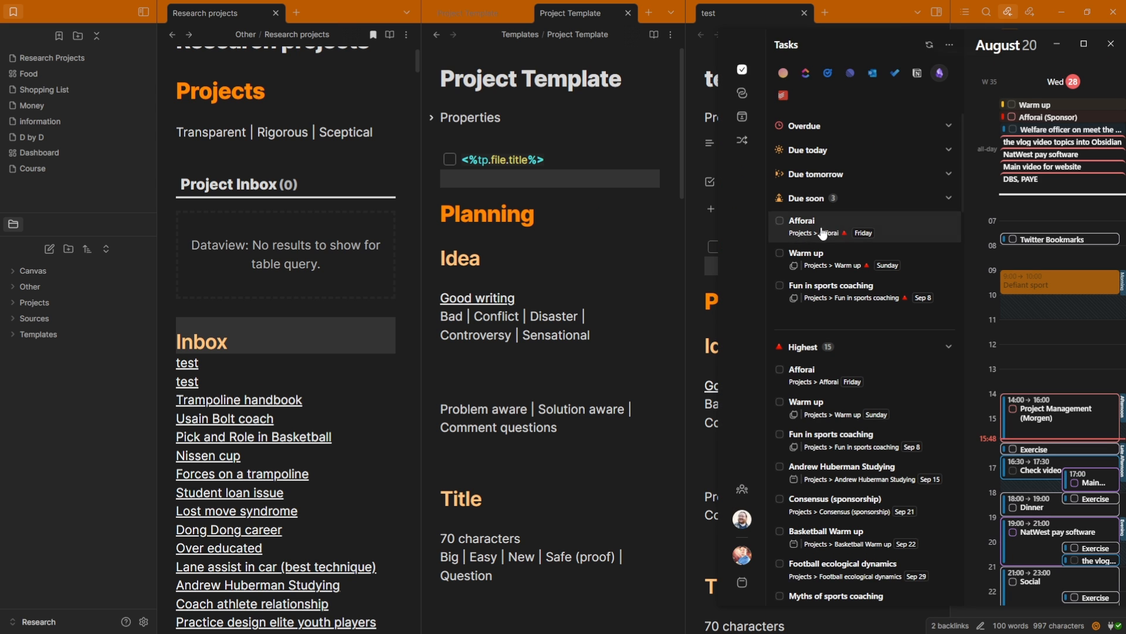
{"action": "left_click", "coordinate": [783, 74]}
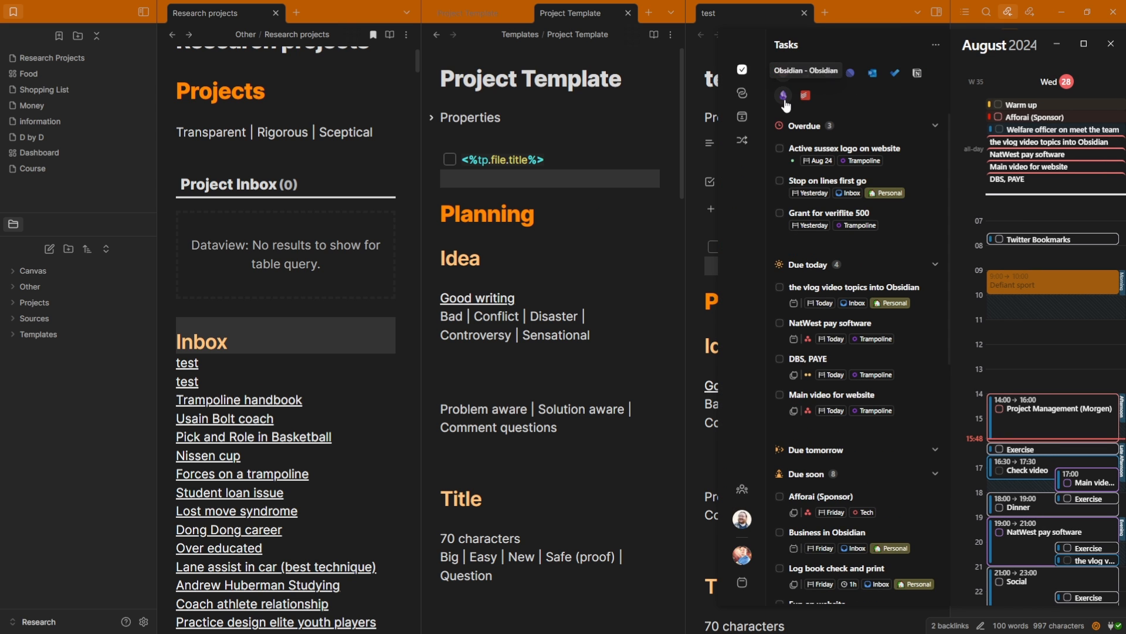
{"action": "left_click", "coordinate": [785, 100]}
{"action": "key", "text": "alt+Tab"}
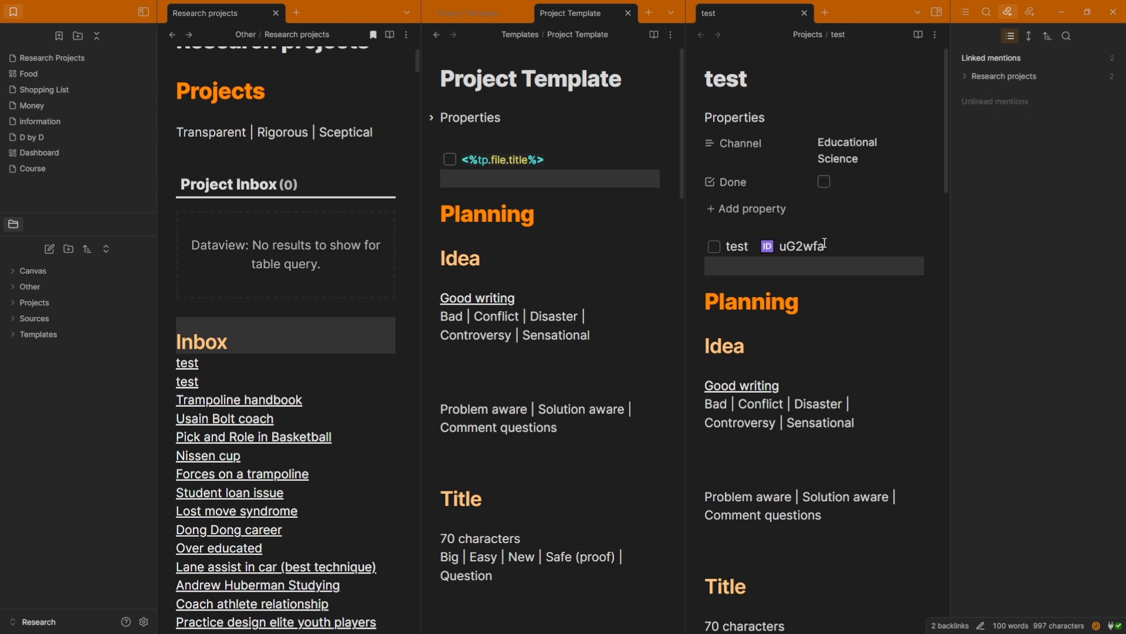
{"action": "left_click", "coordinate": [825, 245]}
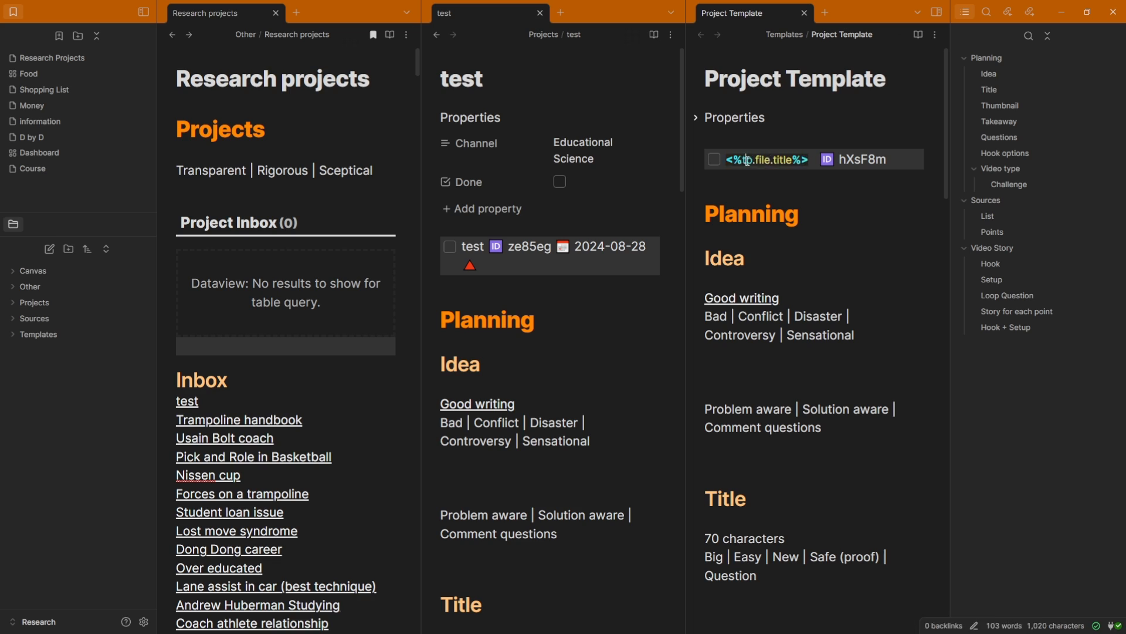
Delete the test project note shown beside the Project Template note.
{"action": "left_click", "coordinate": [784, 181]}
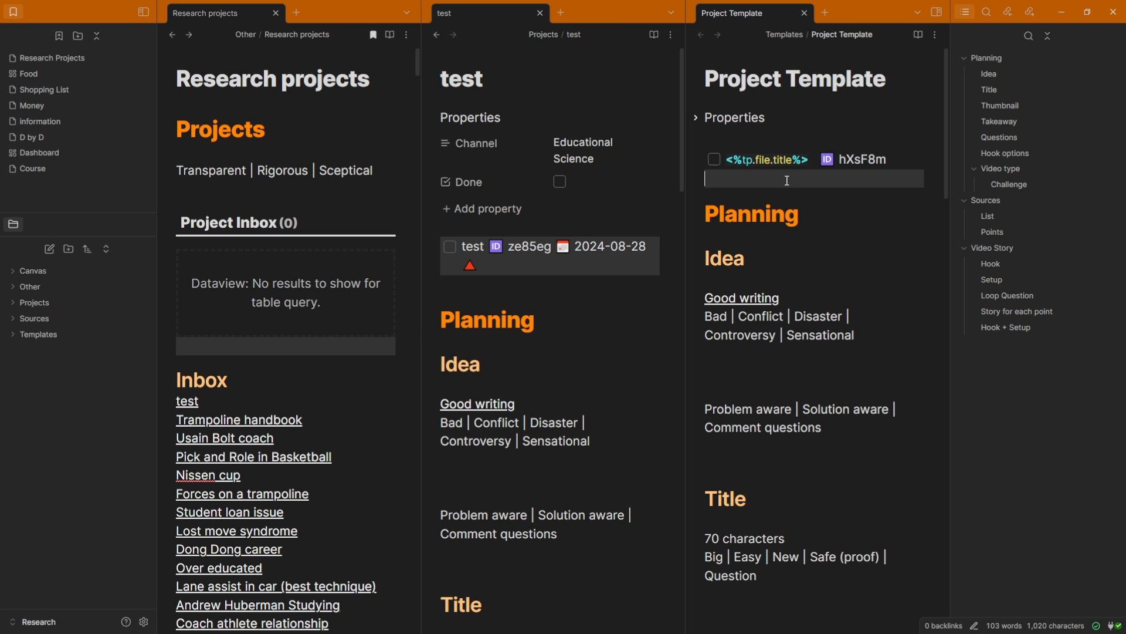
{"action": "left_click", "coordinate": [524, 284]}
{"action": "key", "text": "ctrl+Delete"}
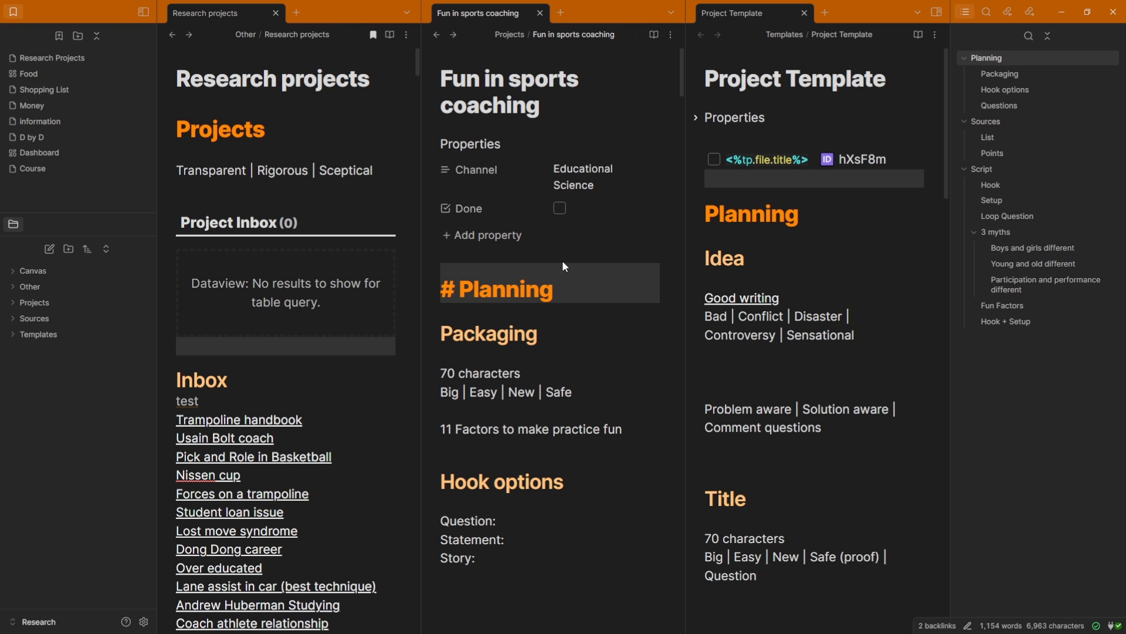
Create a new Project note named test 2 from the project template.
{"action": "key", "text": "ctrl+n"}
{"action": "key", "text": "Return"}
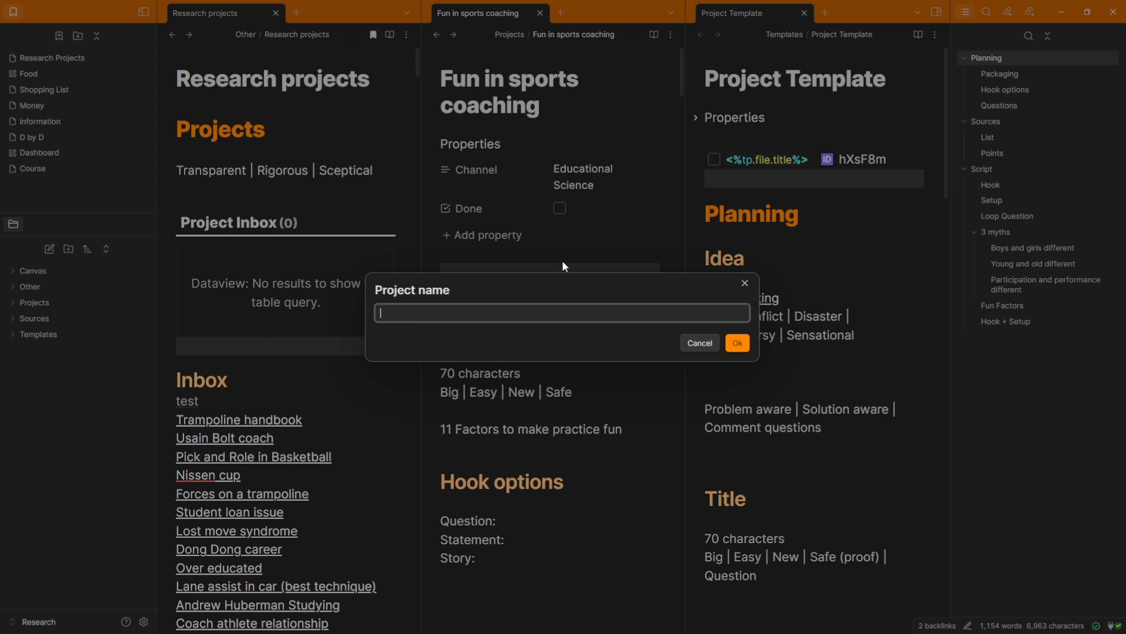
{"action": "type", "text": "test 2"}
{"action": "key", "text": "Return"}
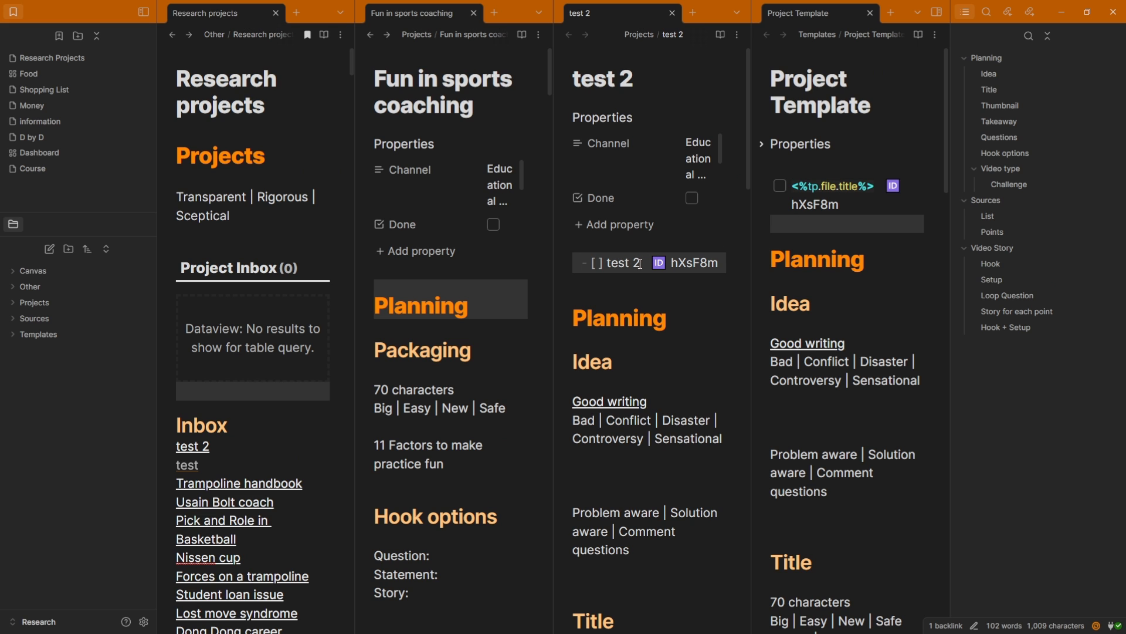
Replace the ID copied from the template on the test 2 task with a newly generated ID.
{"action": "left_click", "coordinate": [627, 288]}
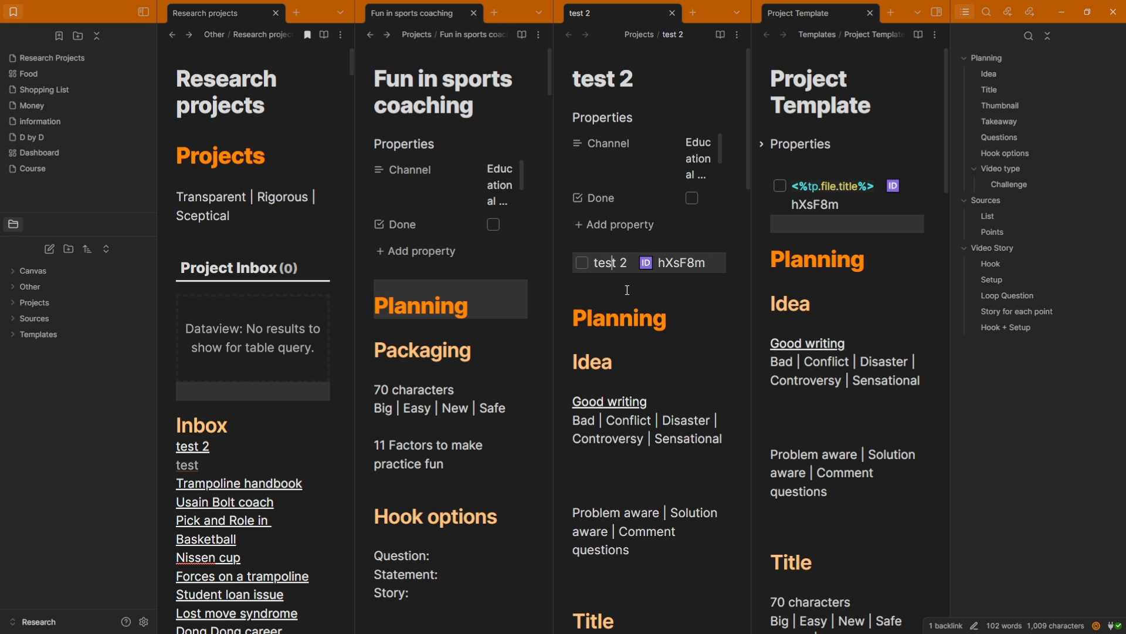
{"action": "left_click_drag", "start_coordinate": [884, 186], "coordinate": [893, 201]}
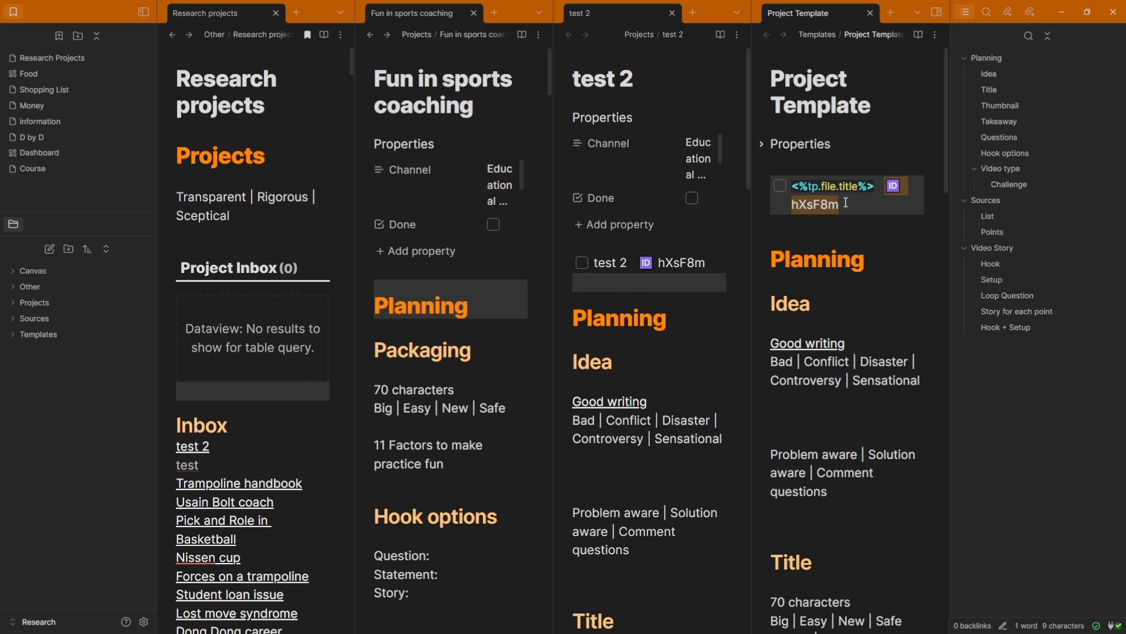
{"action": "left_click_drag", "start_coordinate": [638, 264], "coordinate": [724, 265]}
{"action": "key", "text": "BackSpace"}
{"action": "type", "text": "id"}
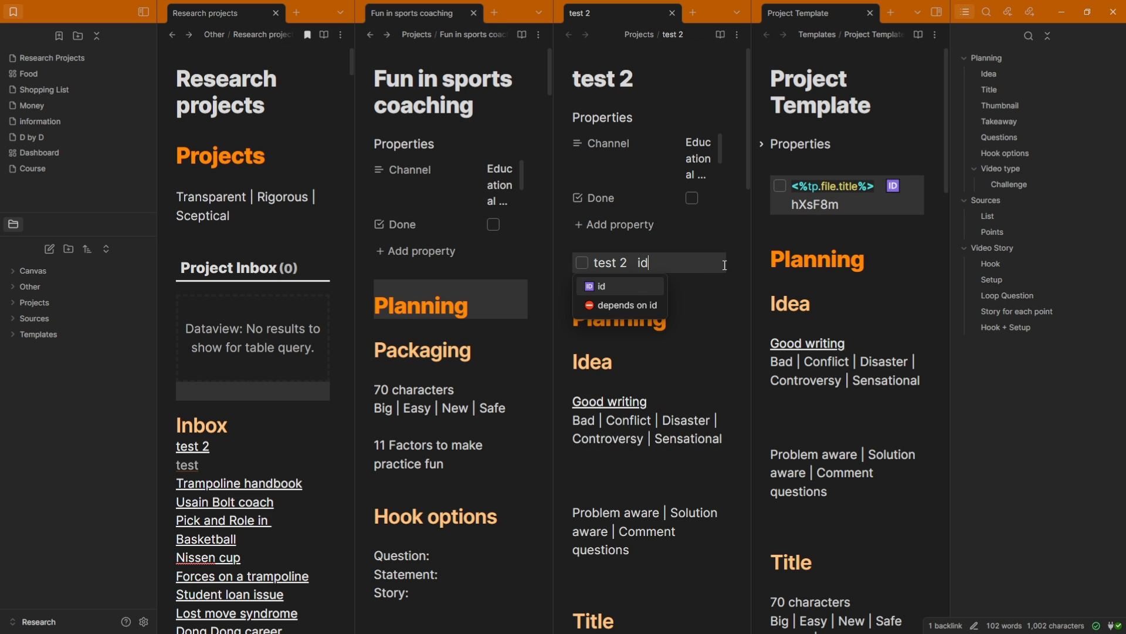
{"action": "key", "text": "Return"}
{"action": "key", "text": "Return"}
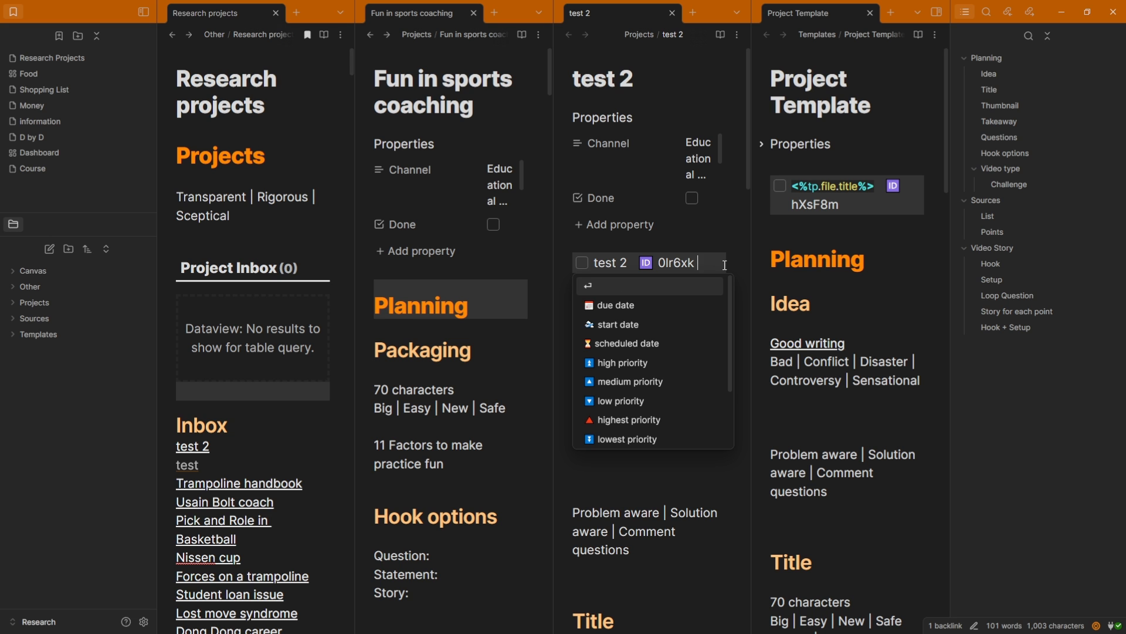
Give the test 2 task a due date of tomorrow (2024-08-29) and the highest priority.
{"action": "type", "text": "due"}
{"action": "key", "text": "Return"}
{"action": "type", "text": "h"}
{"action": "key", "text": "BackSpace"}
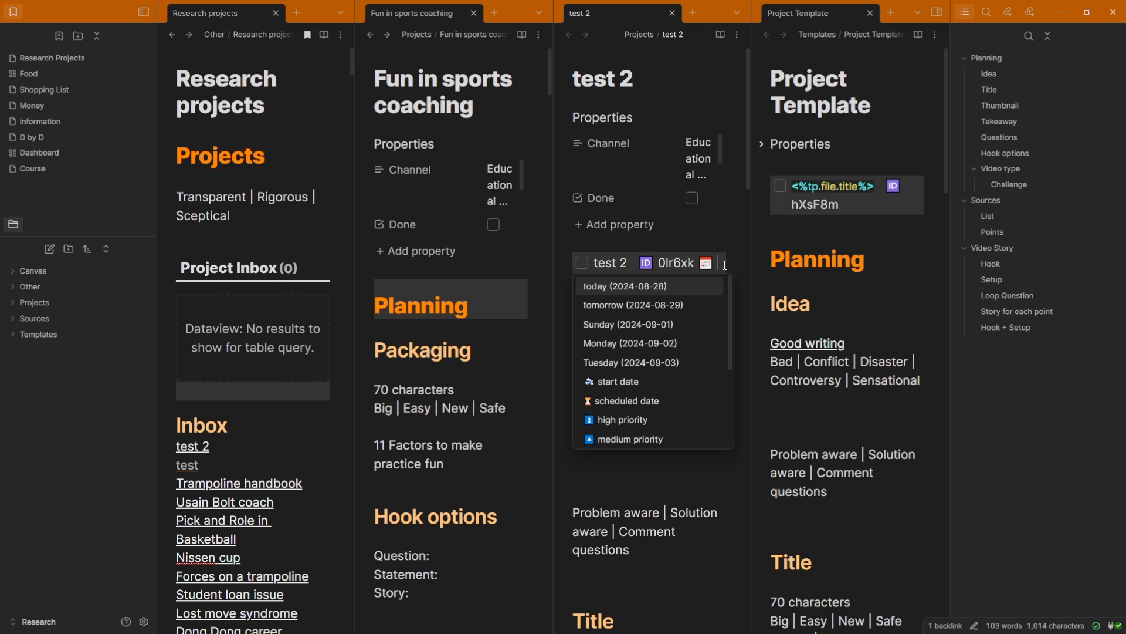
{"action": "type", "text": "tom"}
{"action": "key", "text": "Return"}
{"action": "type", "text": "high"}
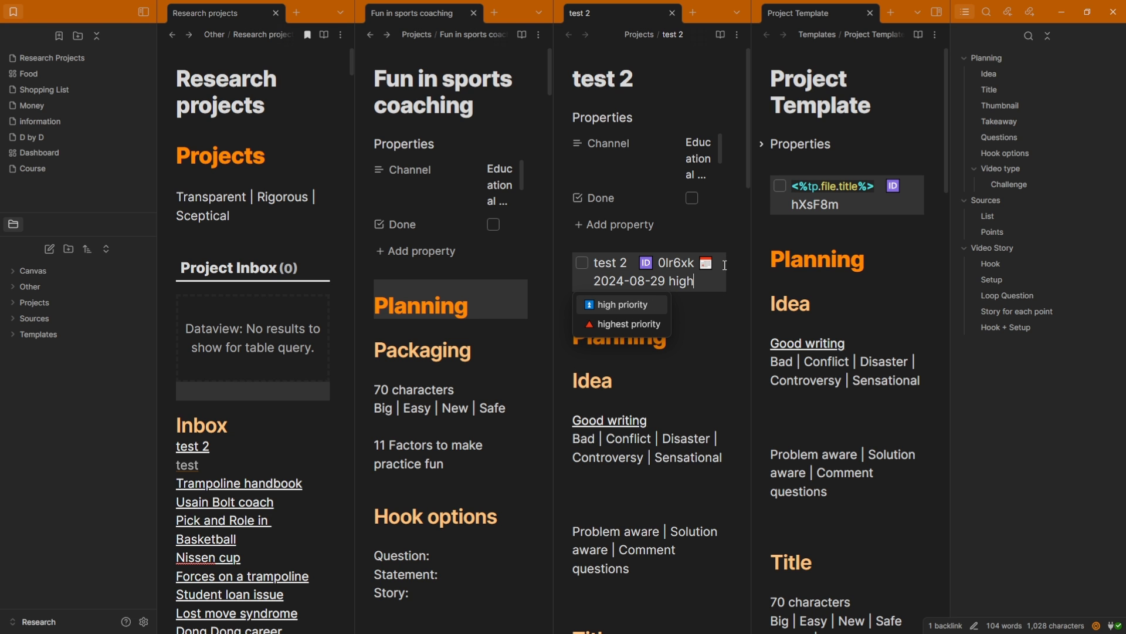
{"action": "key", "text": "Down"}
{"action": "key", "text": "Return"}
{"action": "left_click", "coordinate": [796, 269]}
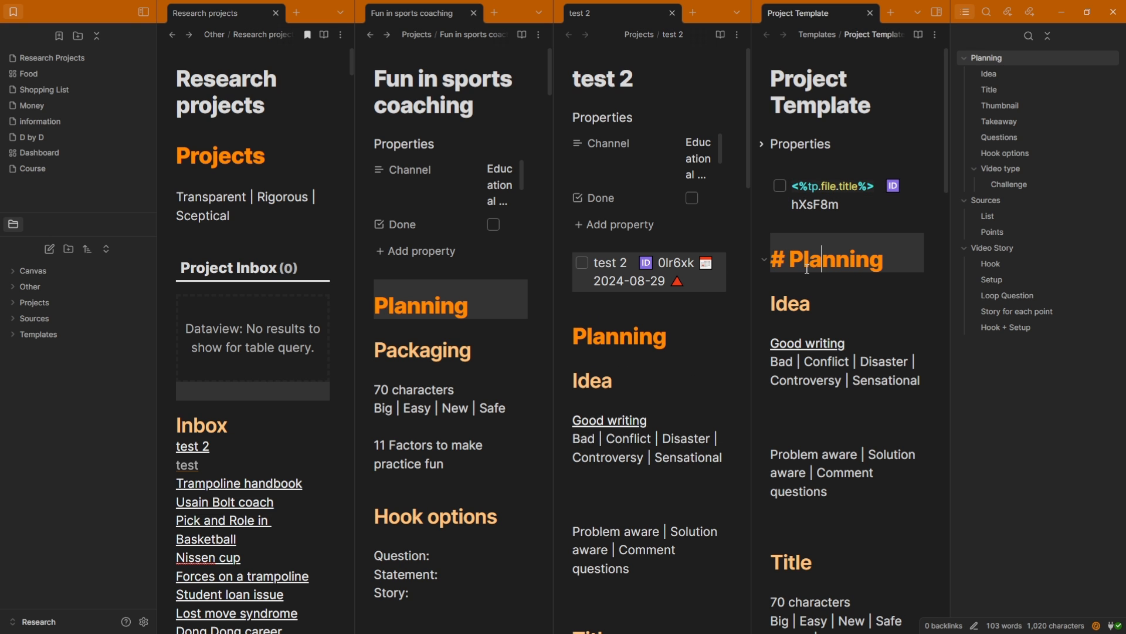
Switch to Morgen, view the test 2 task's details on Thursday 29 in the calendar, and return to its Obsidian note.
{"action": "key", "text": "alt+Tab"}
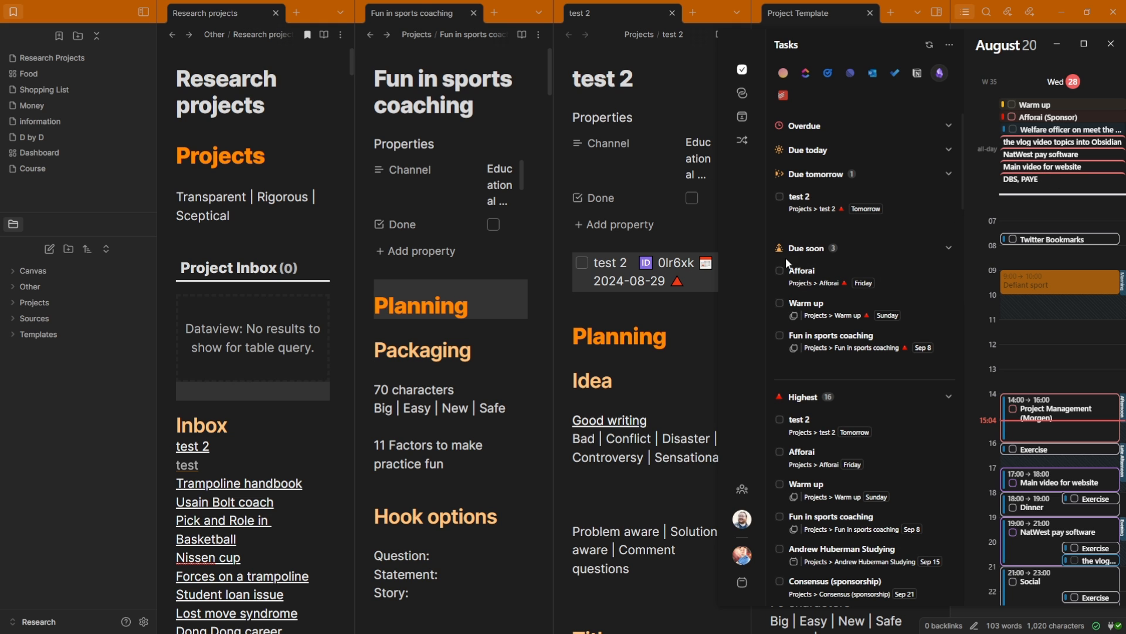
{"action": "scroll", "coordinate": [1041, 148], "scroll_direction": "right", "scroll_amount": 1}
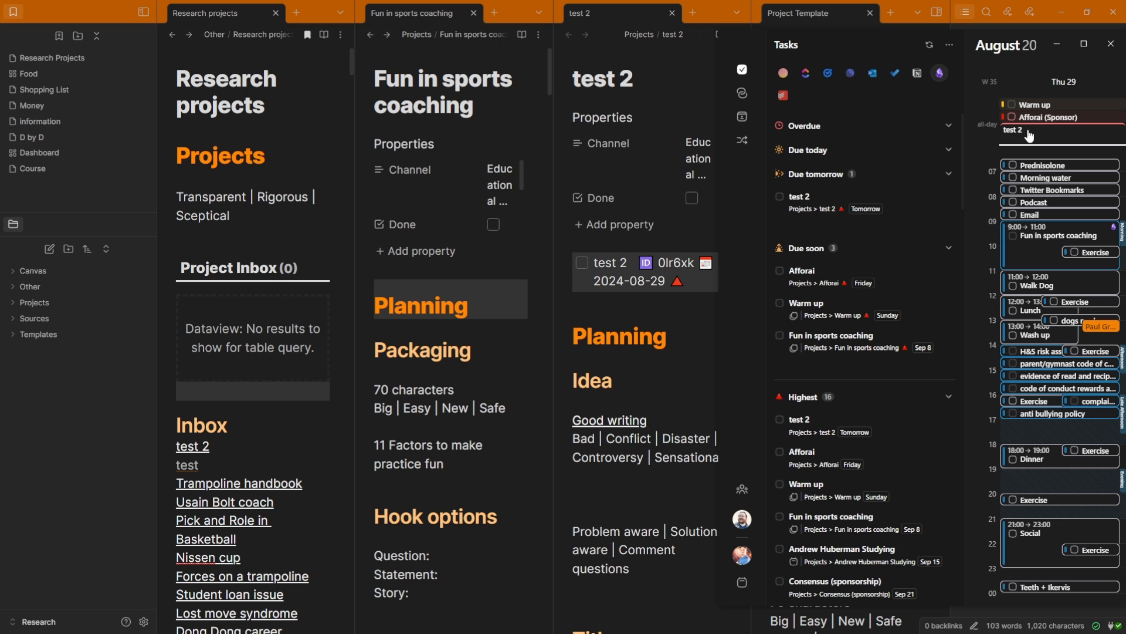
{"action": "left_click", "coordinate": [1030, 134]}
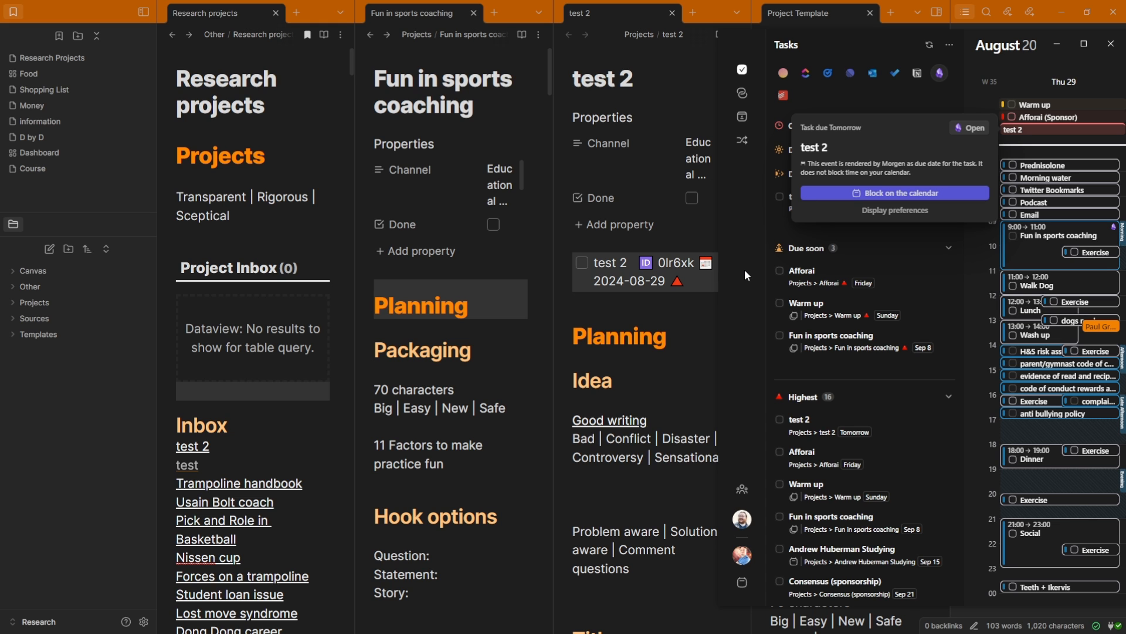
{"action": "left_click", "coordinate": [644, 280]}
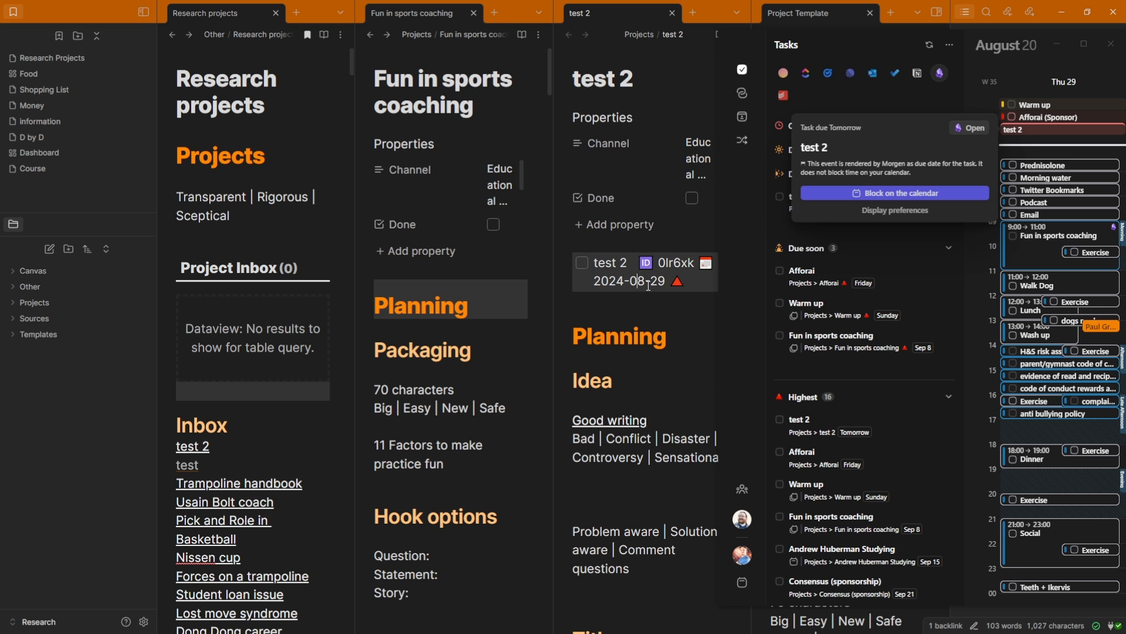
Change the due date of the task in the test 2 note to 2024-09-29.
{"action": "key", "text": "Delete"}
{"action": "type", "text": "9"}
{"action": "left_click", "coordinate": [651, 244]}
{"action": "left_click", "coordinate": [634, 311]}
{"action": "left_click", "coordinate": [747, 264]}
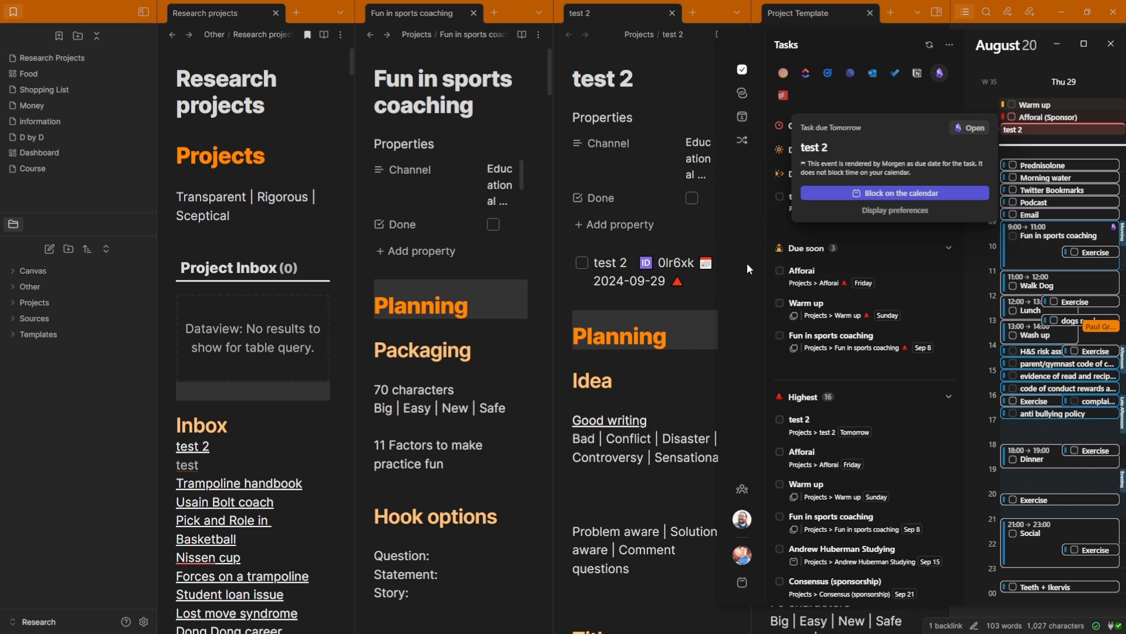
Enlarge the Morgen window, show the calendar by month and view the test 2 task's details on Sunday 29 September.
{"action": "double_click", "coordinate": [1022, 56]}
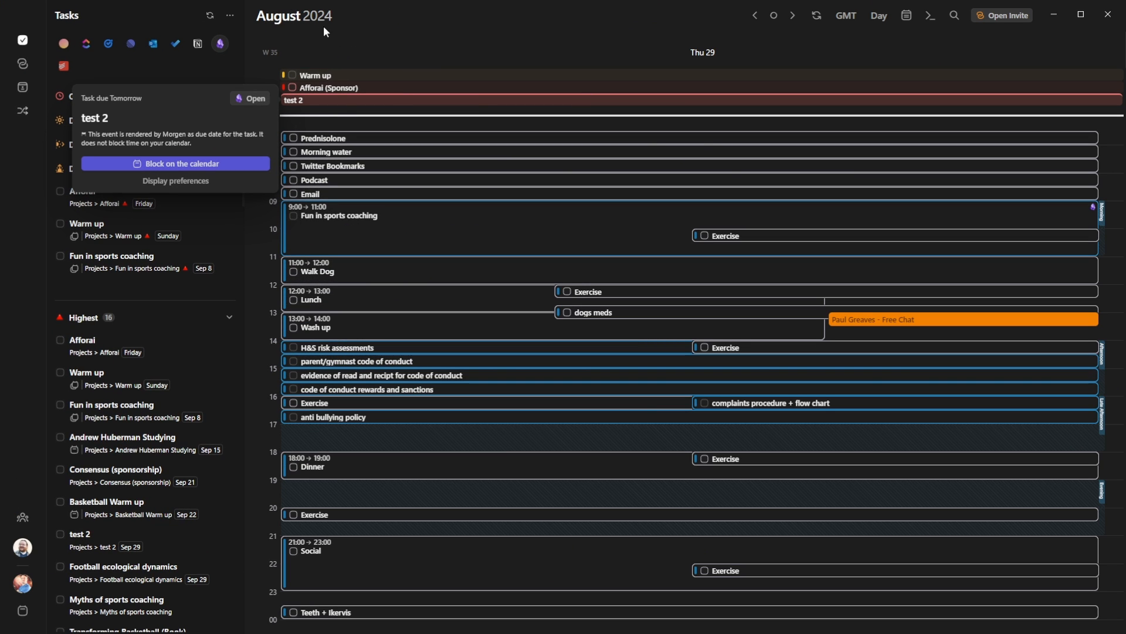
{"action": "key", "text": "m"}
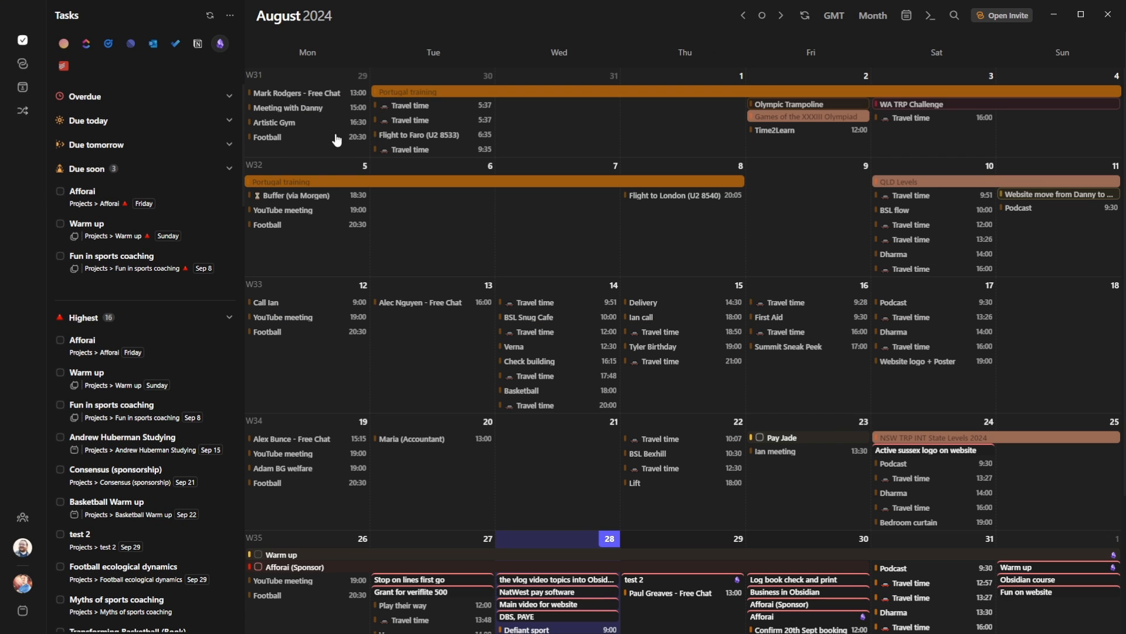
{"action": "scroll", "coordinate": [605, 383], "scroll_direction": "down", "scroll_amount": 3}
{"action": "scroll", "coordinate": [606, 384], "scroll_direction": "down", "scroll_amount": 3}
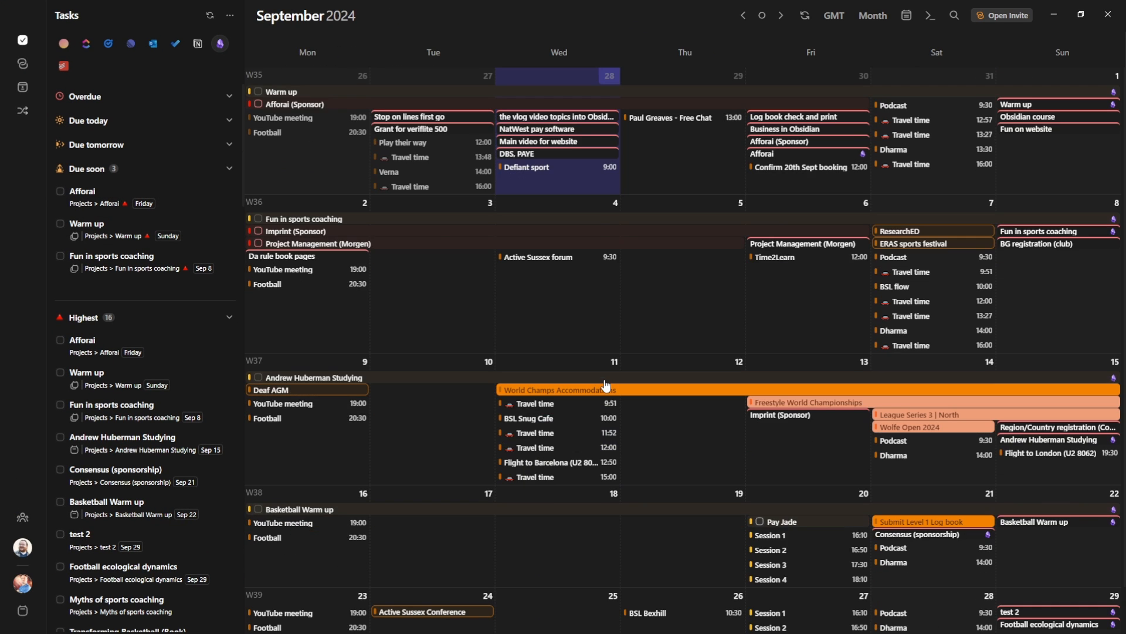
{"action": "scroll", "coordinate": [606, 386], "scroll_direction": "down", "scroll_amount": 2}
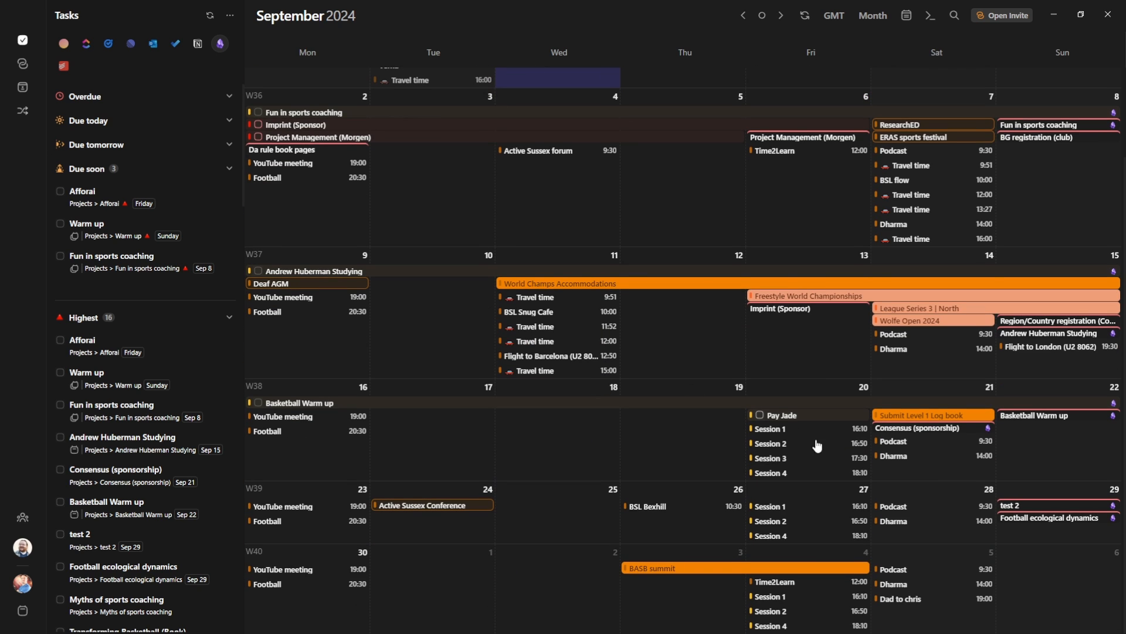
{"action": "left_click", "coordinate": [1033, 508]}
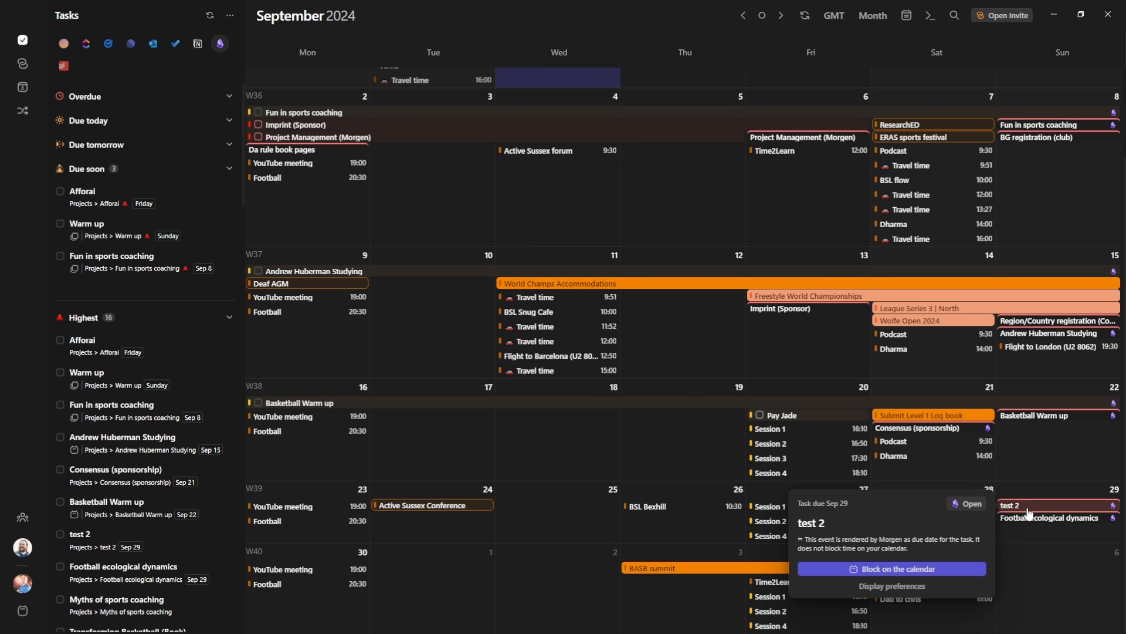
{"action": "scroll", "coordinate": [466, 234], "scroll_direction": "up", "scroll_amount": 2}
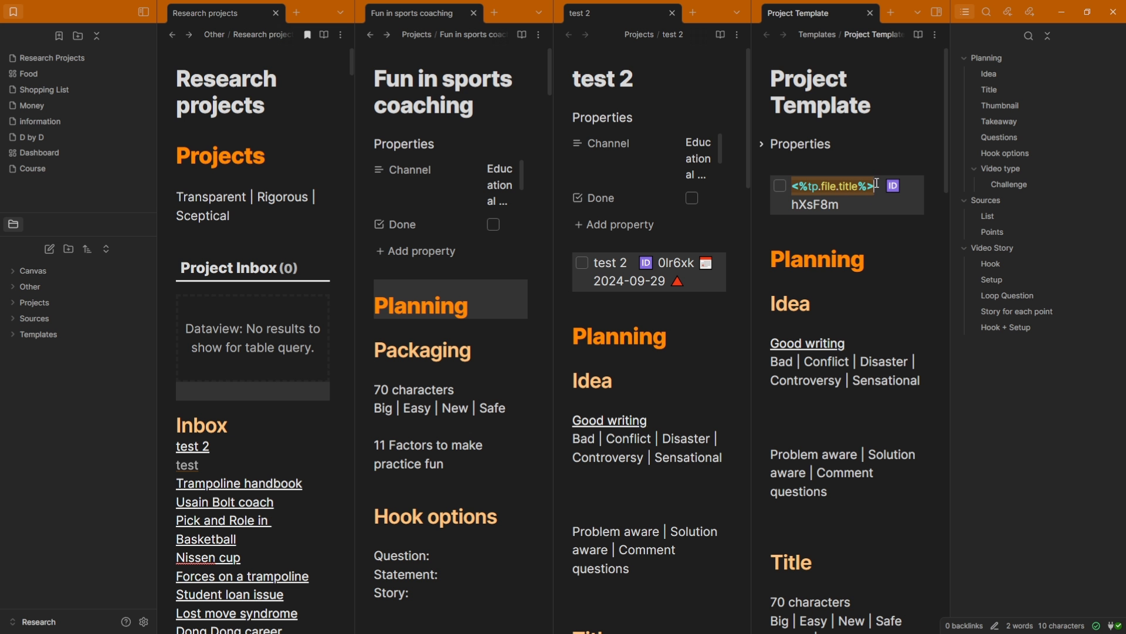
Switch back to Obsidian and close the Fun in sports coaching note, keeping the test 2 note and Project Template open.
{"action": "left_click", "coordinate": [853, 223]}
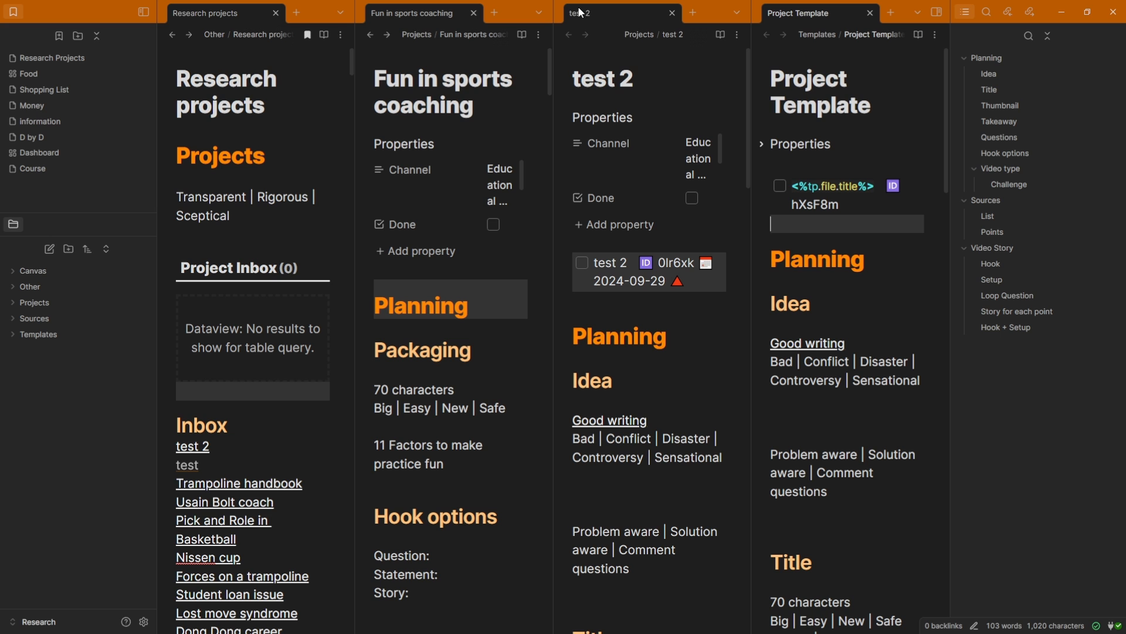
{"action": "middle_click", "coordinate": [390, 15]}
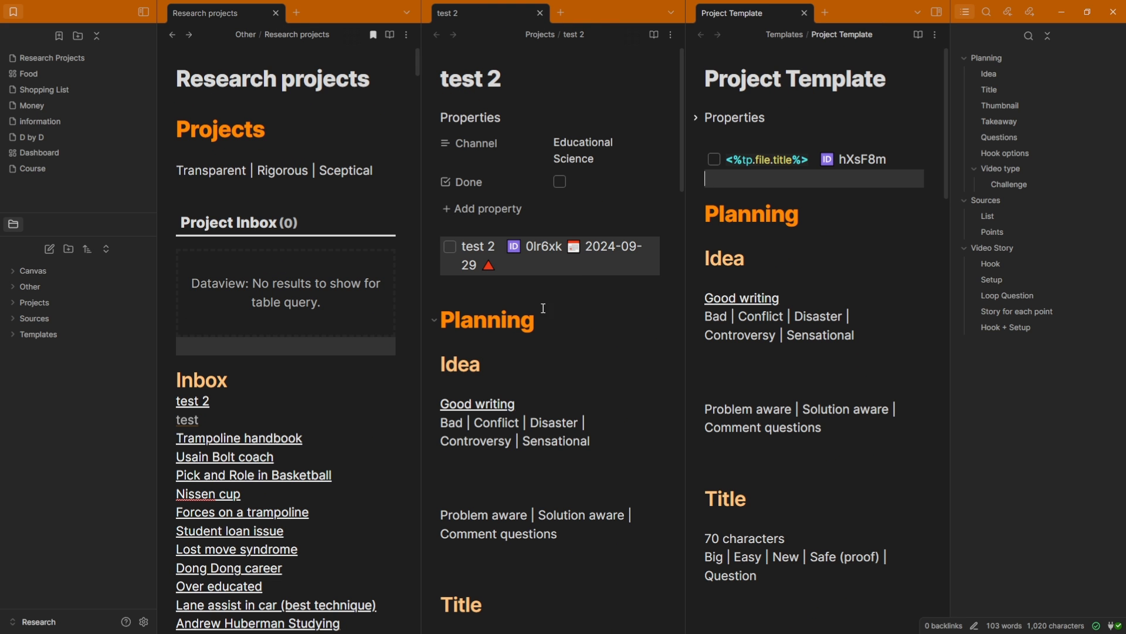
{"action": "left_click", "coordinate": [546, 285]}
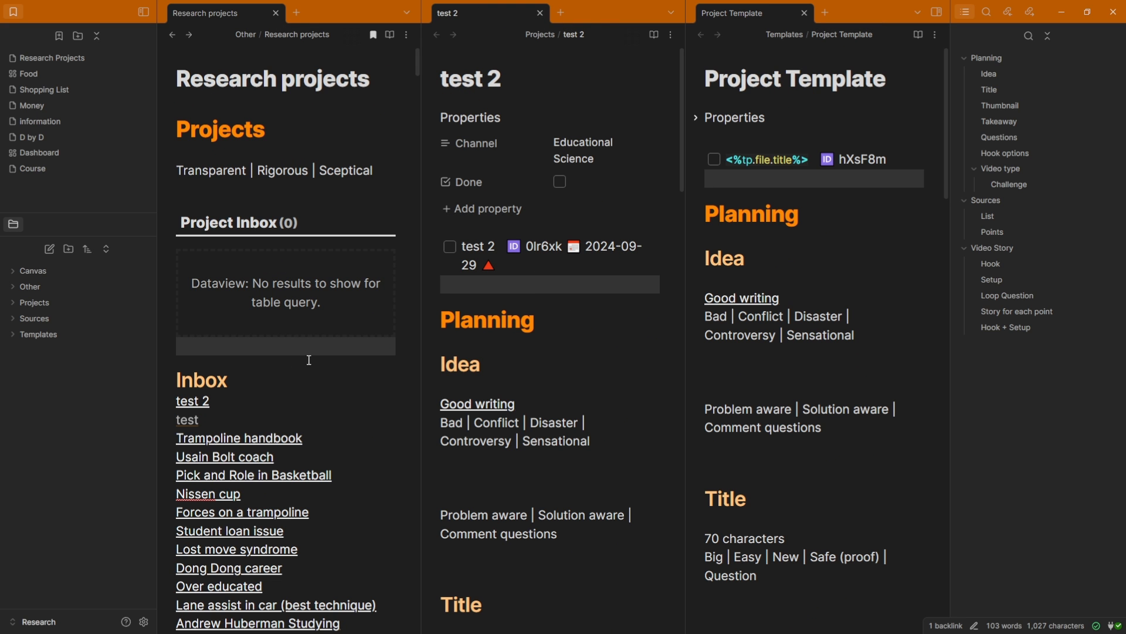
Delete the test link from the Inbox list in the Research projects note.
{"action": "left_click", "coordinate": [220, 416]}
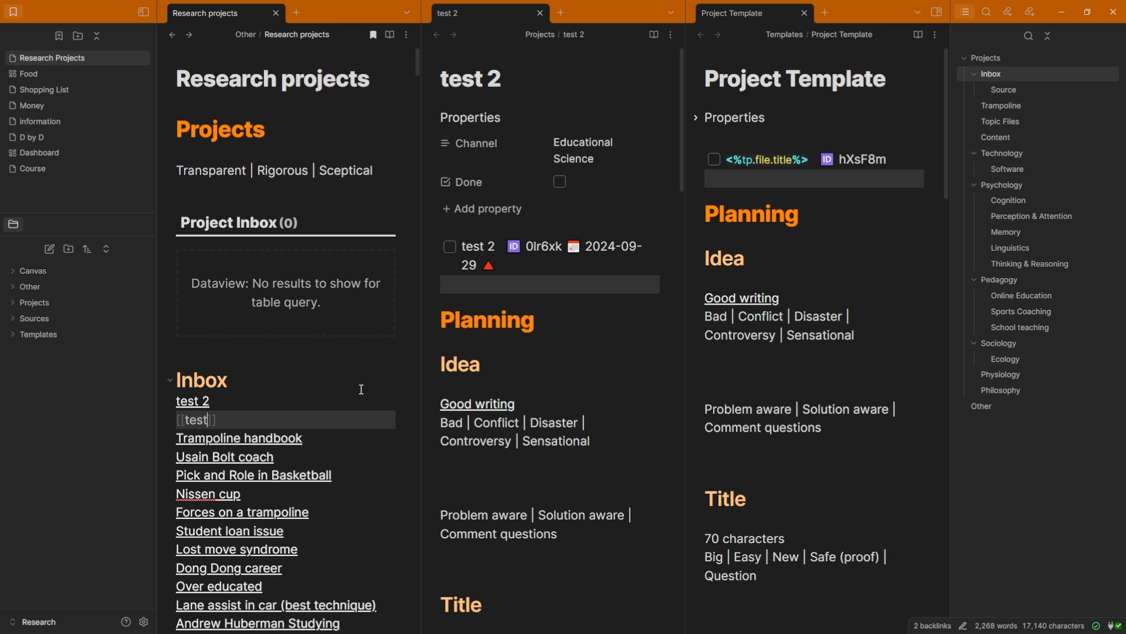
{"action": "key", "text": "ctrl+d"}
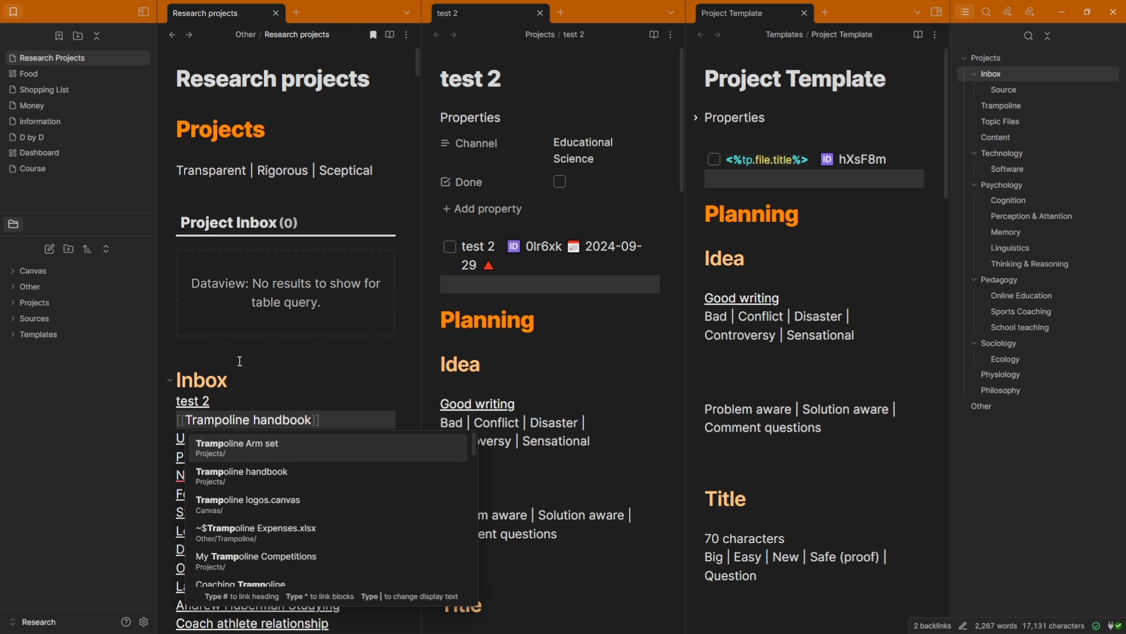
{"action": "left_click", "coordinate": [238, 362]}
Look through the Inbox links in Research projects and mark the test 2 note's Done property as complete.
{"action": "scroll", "coordinate": [374, 406], "scroll_direction": "down", "scroll_amount": 15}
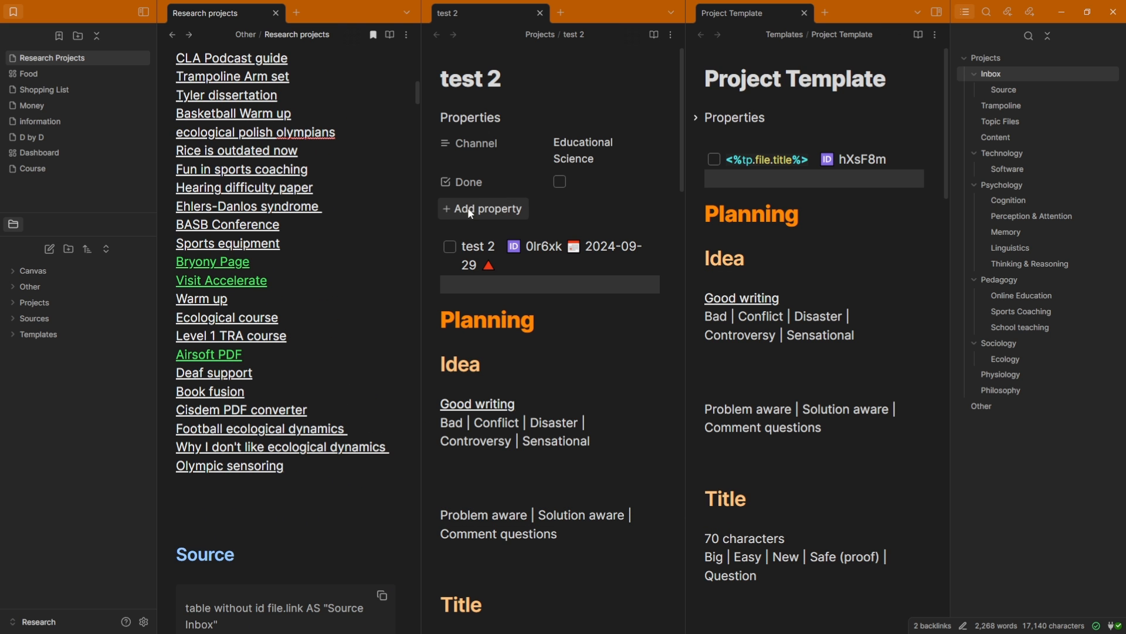
{"action": "scroll", "coordinate": [320, 281], "scroll_direction": "up", "scroll_amount": 15}
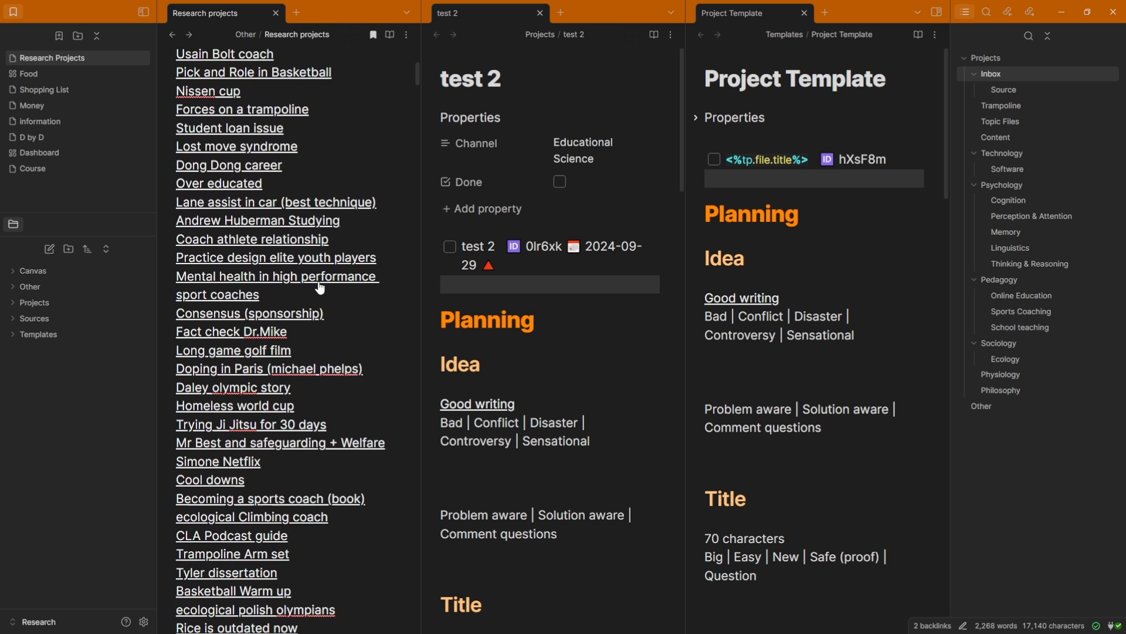
{"action": "scroll", "coordinate": [320, 282], "scroll_direction": "up", "scroll_amount": 2}
{"action": "scroll", "coordinate": [276, 342], "scroll_direction": "down", "scroll_amount": 2}
{"action": "left_click", "coordinate": [258, 279]}
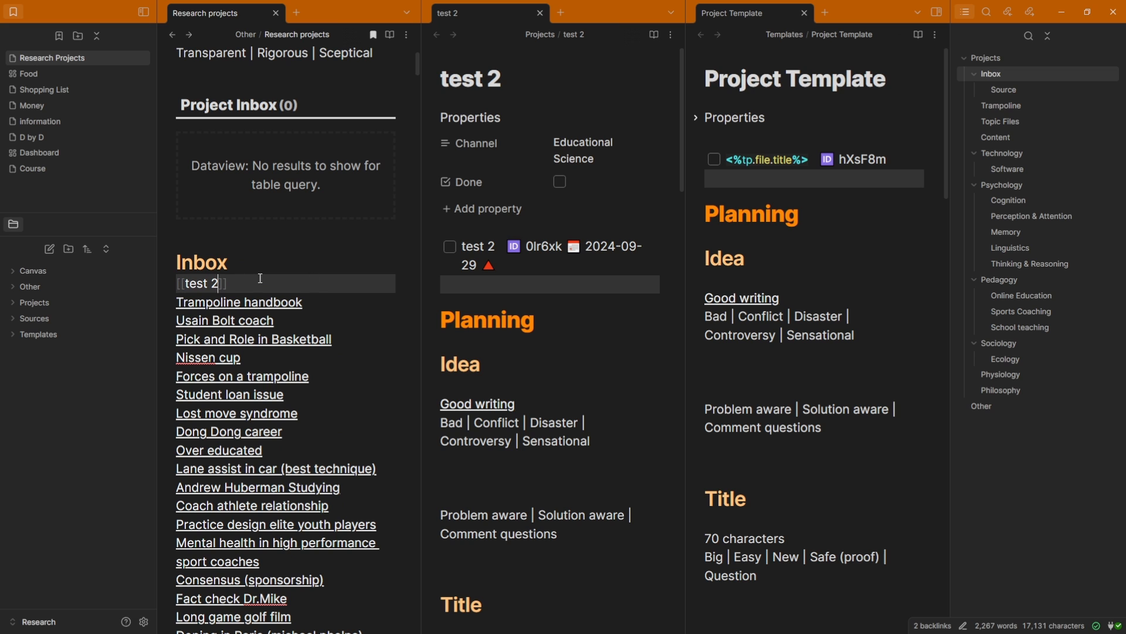
{"action": "left_click", "coordinate": [560, 181]}
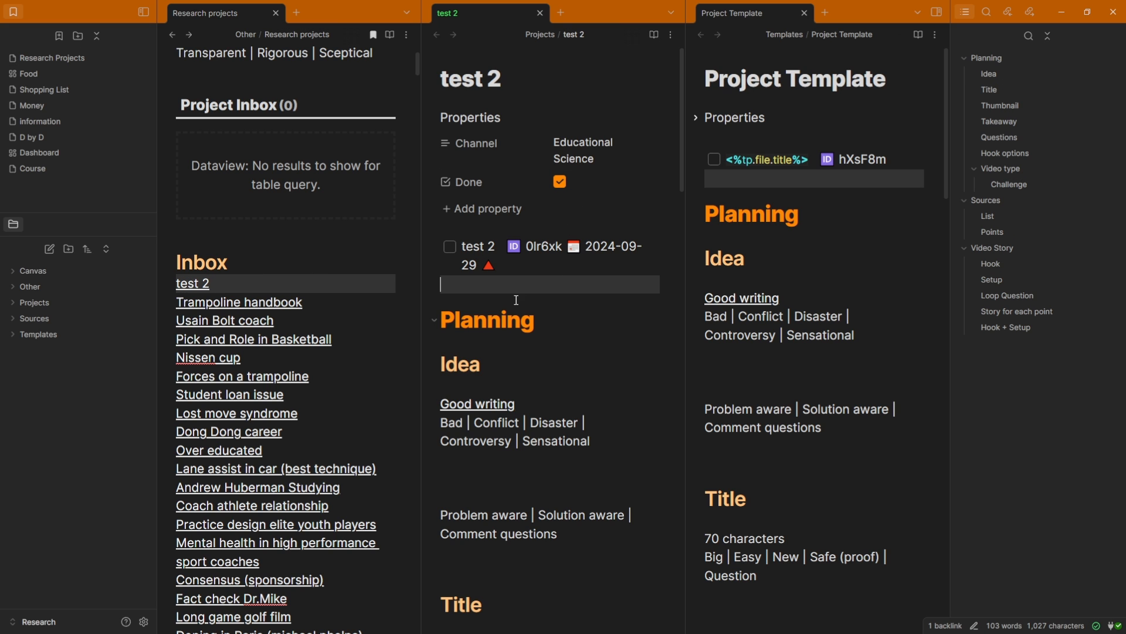
{"action": "left_click", "coordinate": [240, 247]}
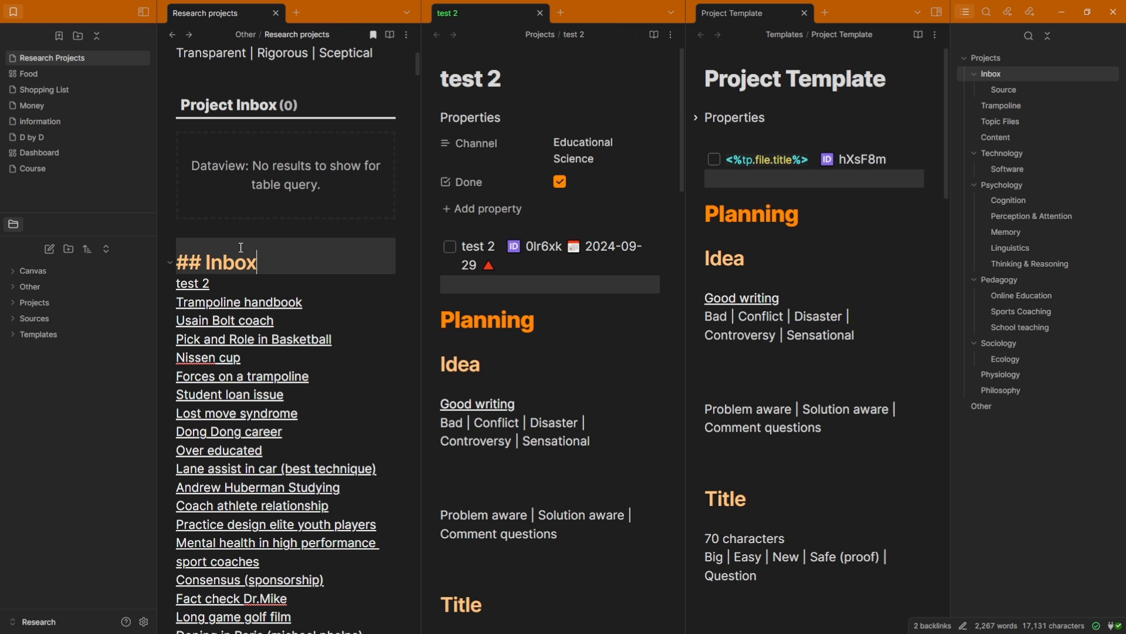
{"action": "key", "text": "Up"}
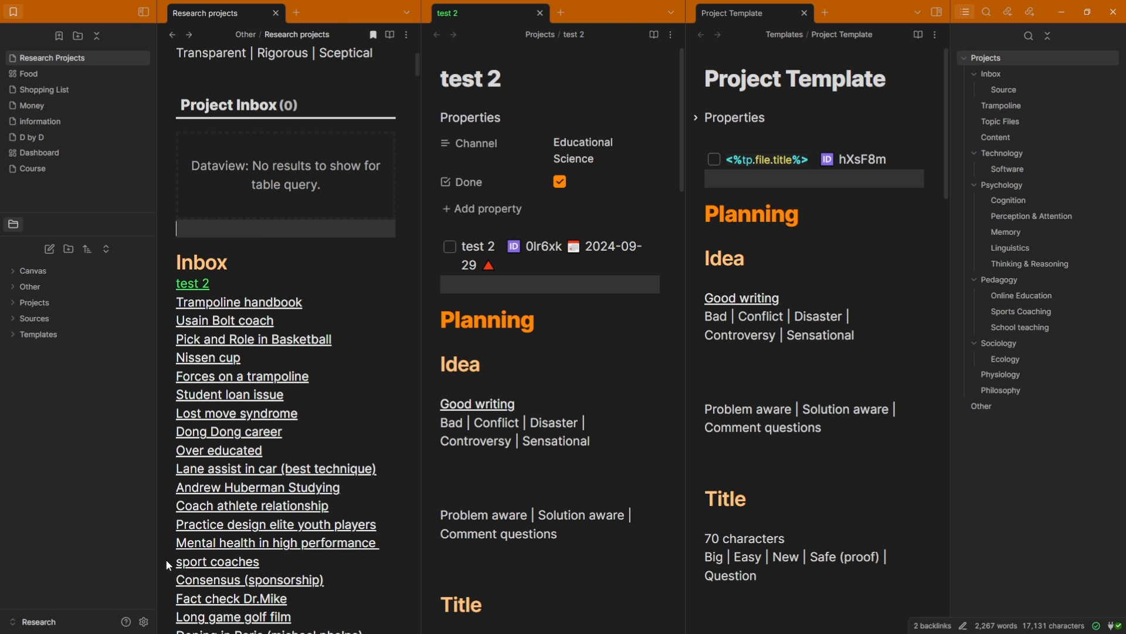
Open the Style Settings plugin options and view the link colour of the Supercharged Links selector "Done is true".
{"action": "left_click", "coordinate": [144, 621]}
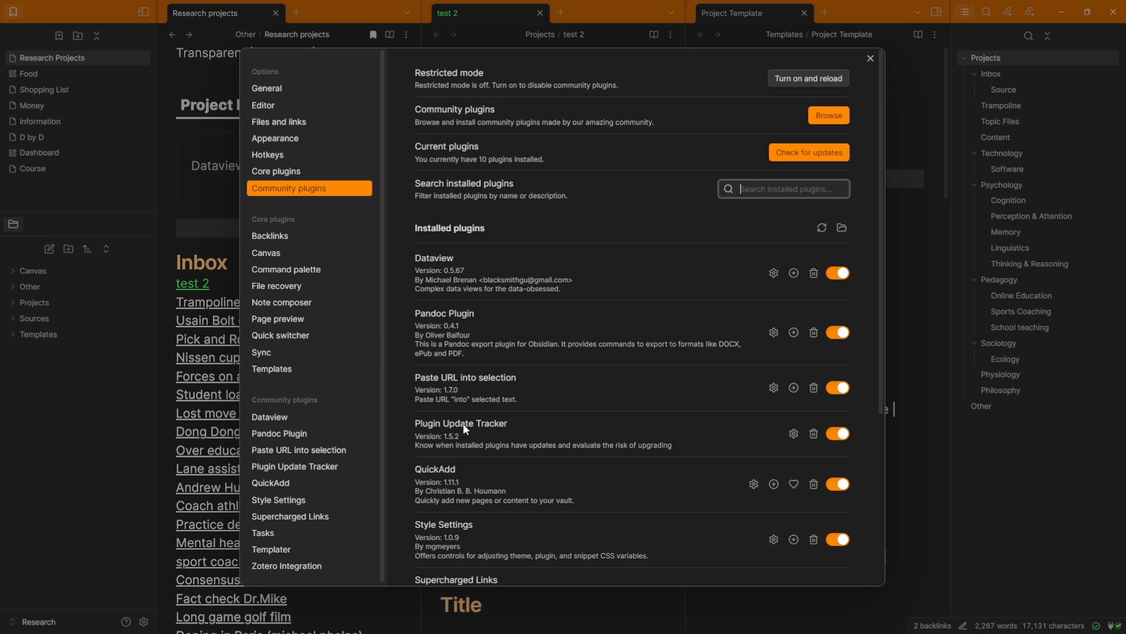
{"action": "scroll", "coordinate": [463, 423], "scroll_direction": "down", "scroll_amount": 4}
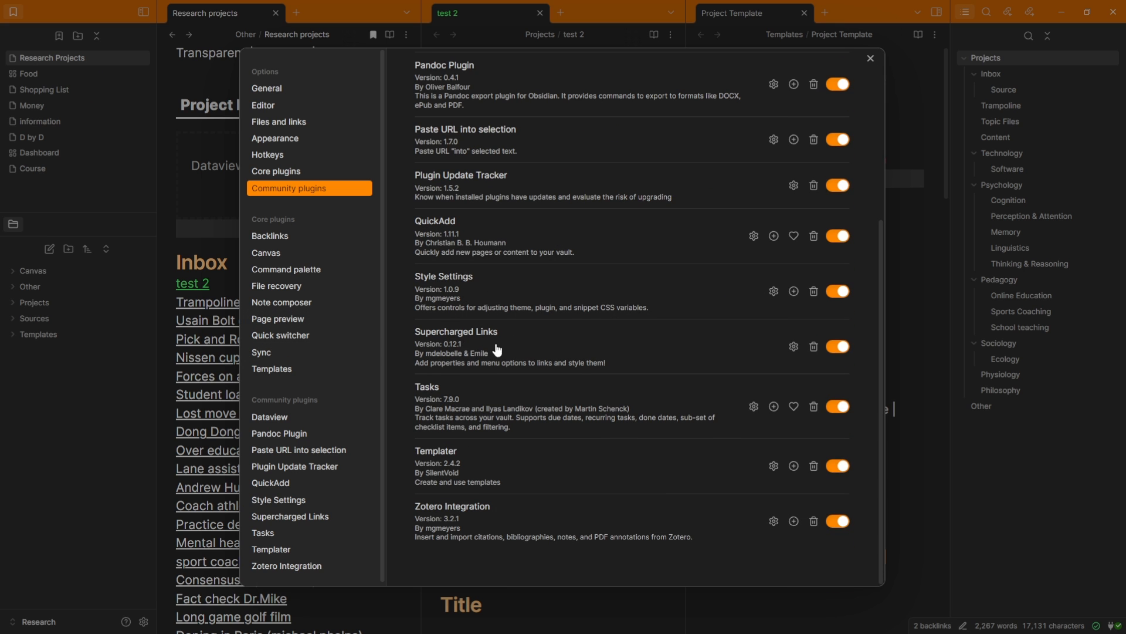
{"action": "left_click", "coordinate": [774, 293]}
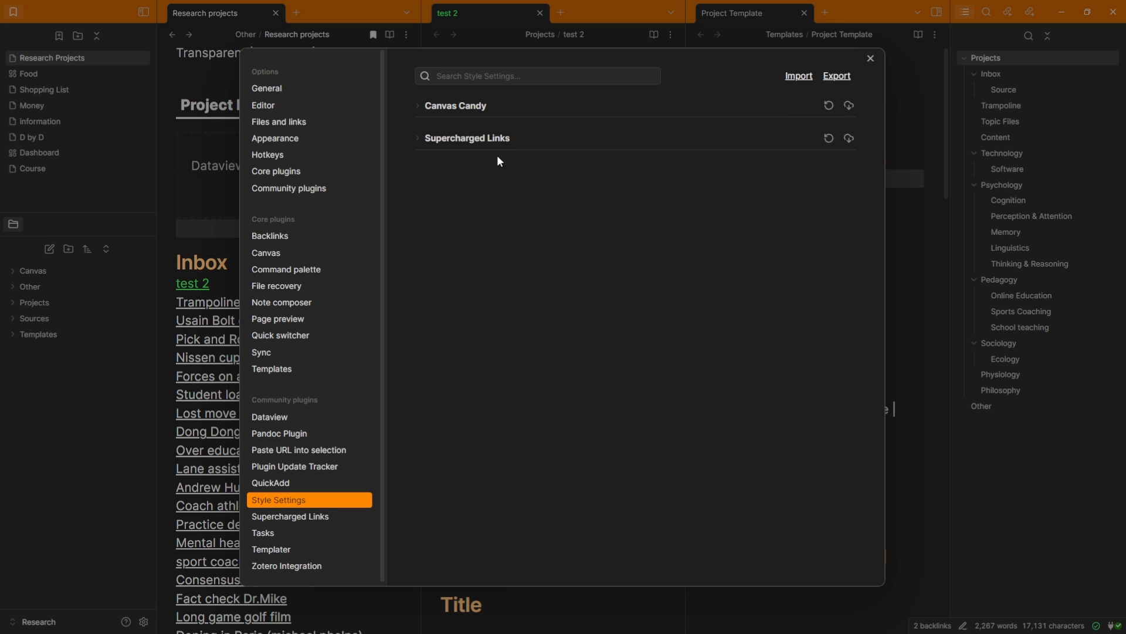
{"action": "left_click", "coordinate": [467, 140]}
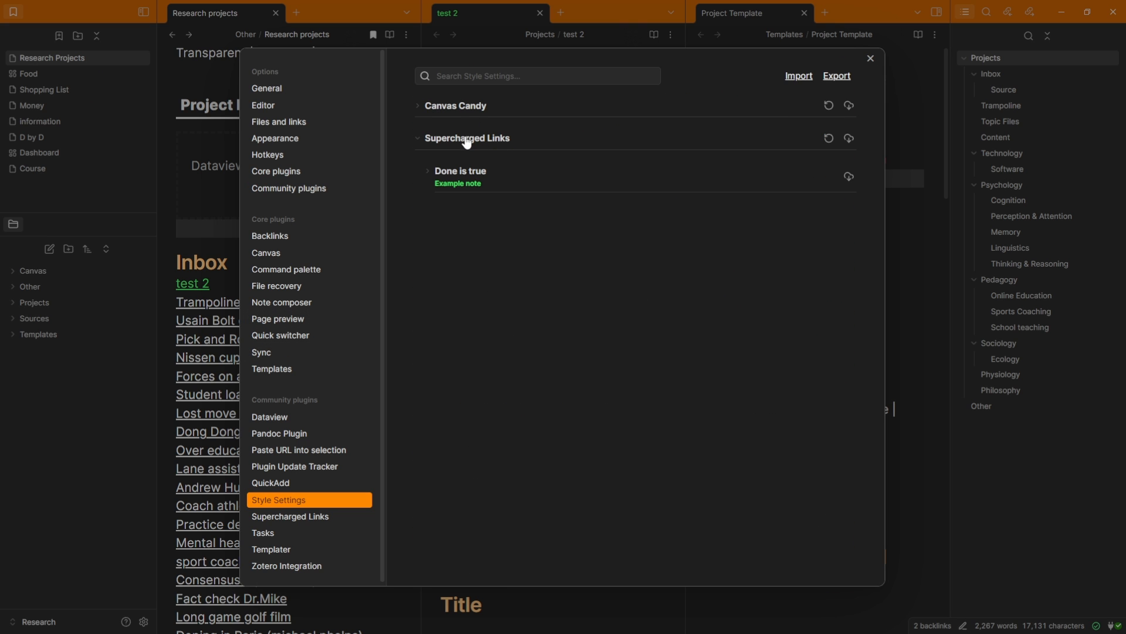
{"action": "left_click", "coordinate": [462, 175]}
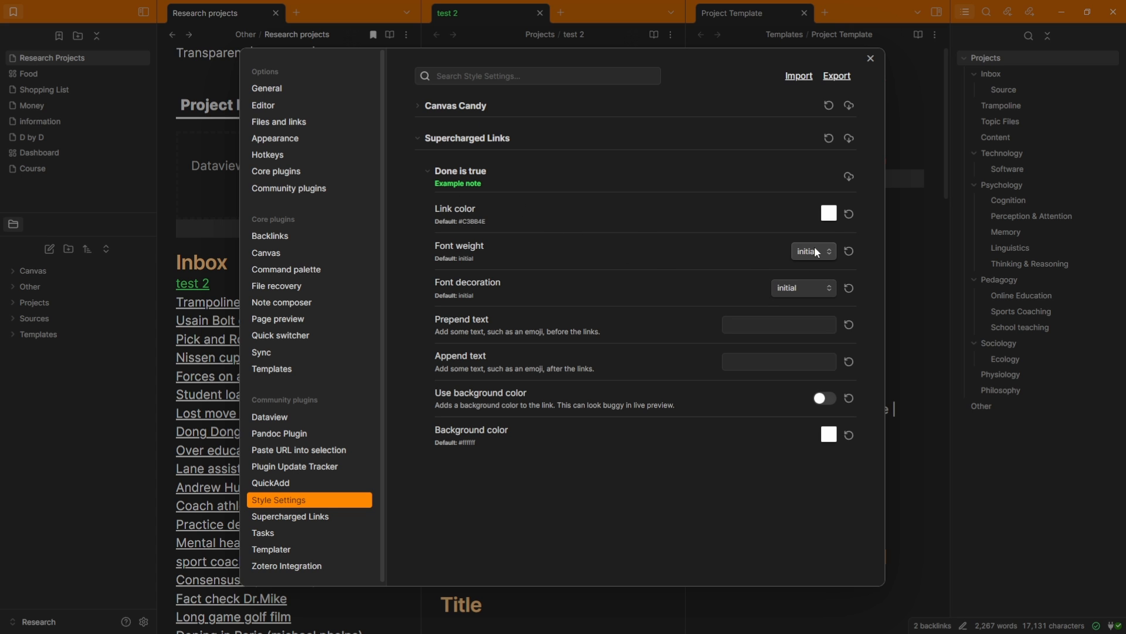
{"action": "left_click", "coordinate": [829, 213]}
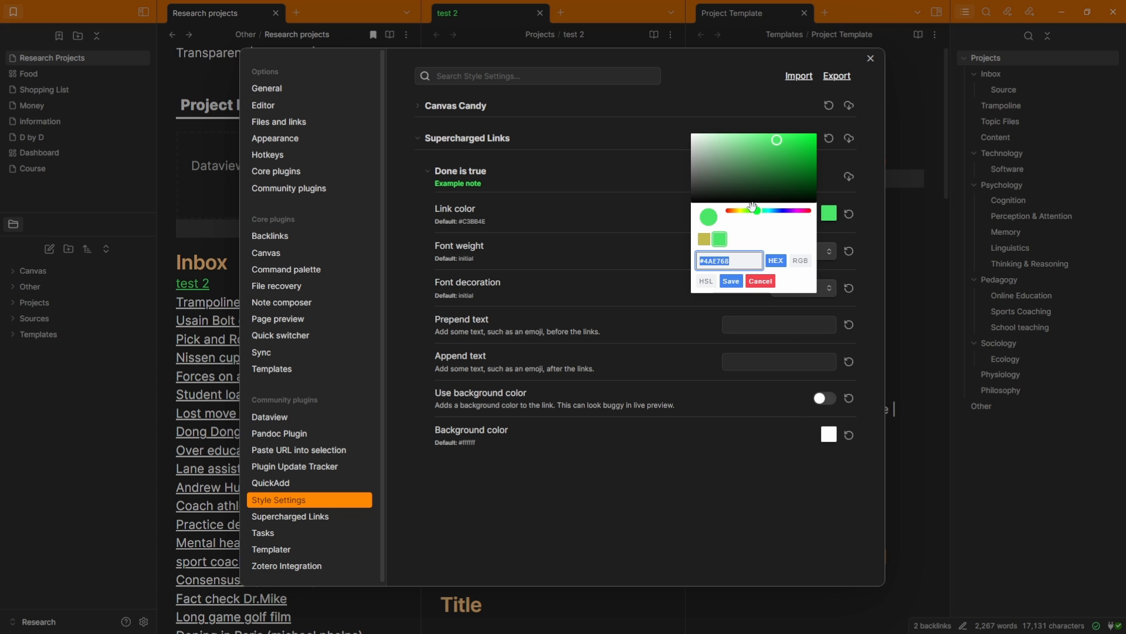
{"action": "left_click", "coordinate": [663, 217]}
View the Supercharged Links target attribute and the selector definition for Done with value true, then close the settings.
{"action": "left_click", "coordinate": [290, 516]}
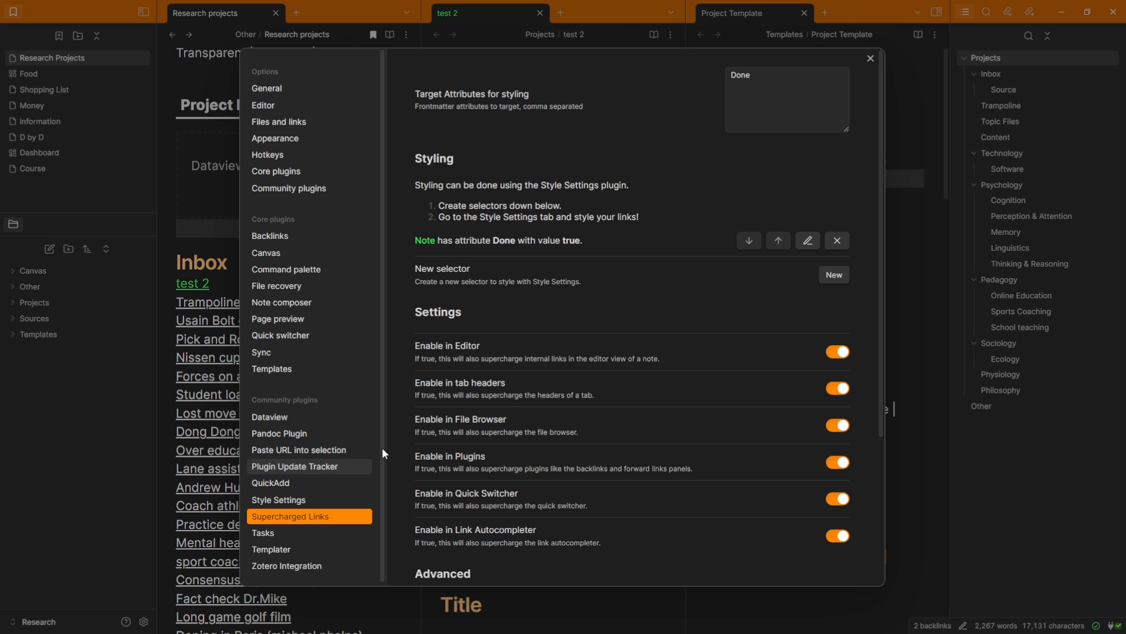
{"action": "left_click", "coordinate": [732, 120]}
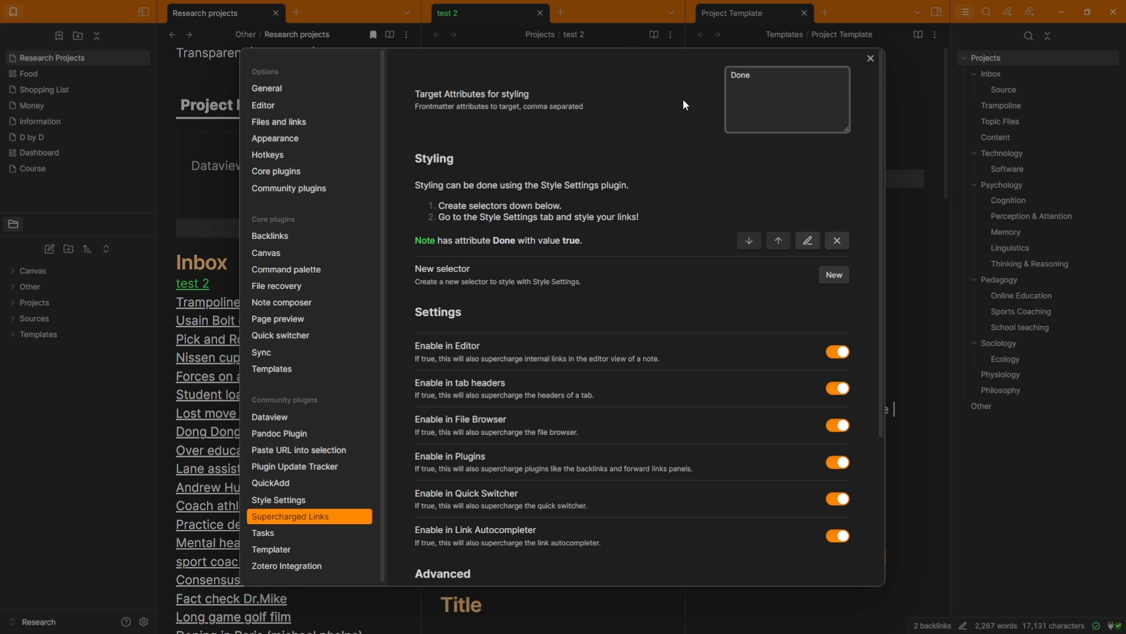
{"action": "left_click", "coordinate": [683, 104]}
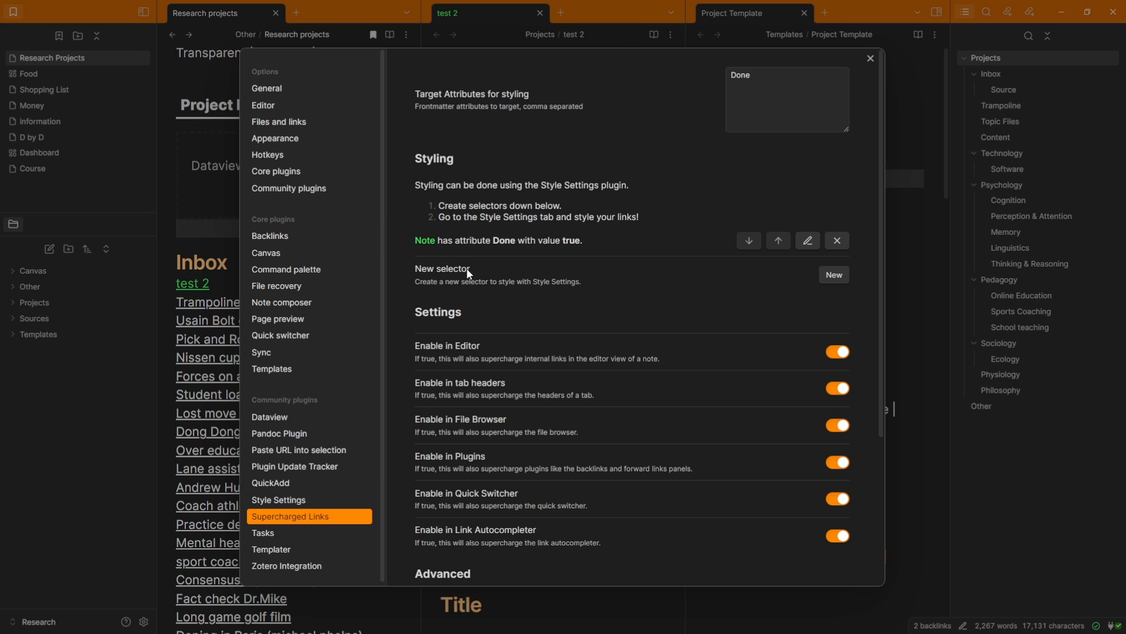
{"action": "left_click", "coordinate": [808, 241]}
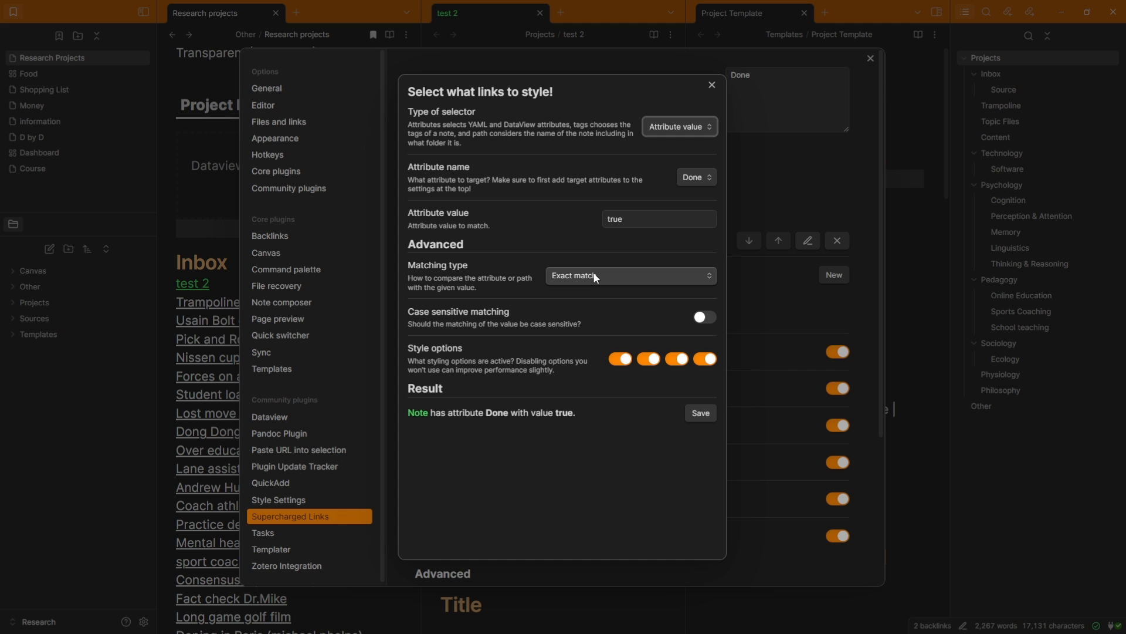
{"action": "left_click", "coordinate": [934, 161]}
{"action": "left_click", "coordinate": [934, 161]}
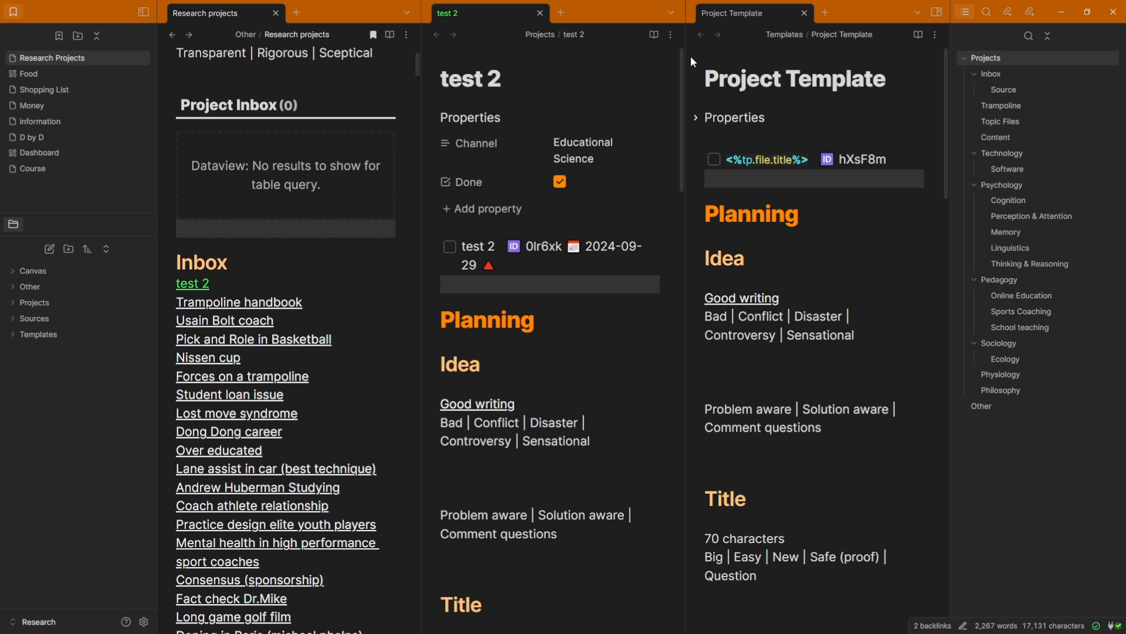
Examine the Inbox list in the Research projects note for project links styled as done.
{"action": "left_click", "coordinate": [260, 239]}
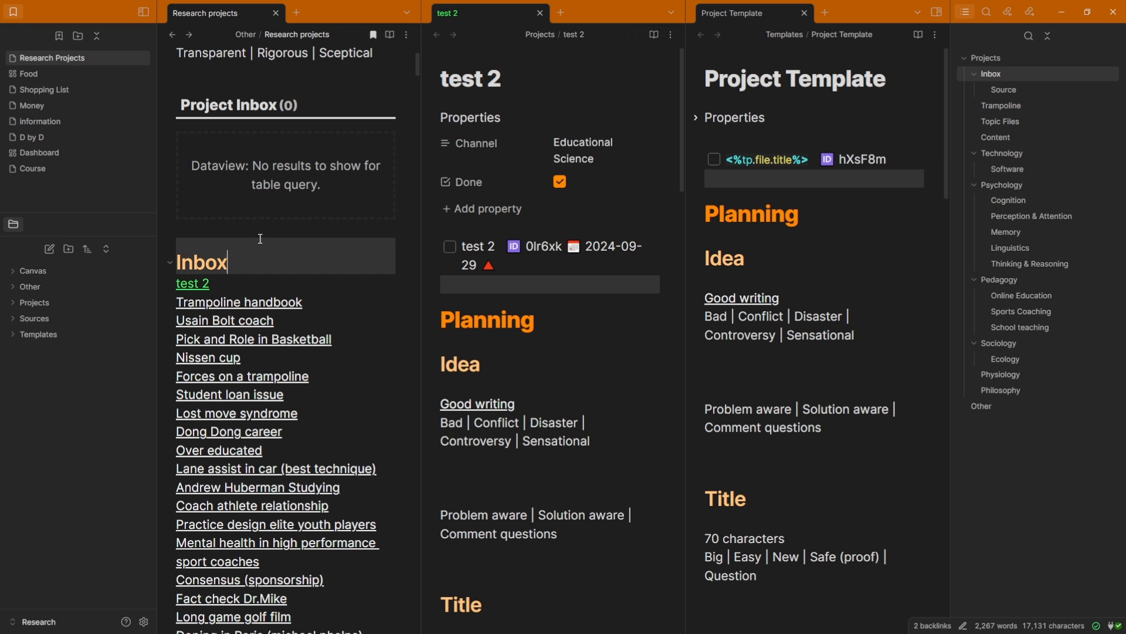
{"action": "scroll", "coordinate": [315, 289], "scroll_direction": "down", "scroll_amount": 5}
{"action": "scroll", "coordinate": [299, 364], "scroll_direction": "down", "scroll_amount": 5}
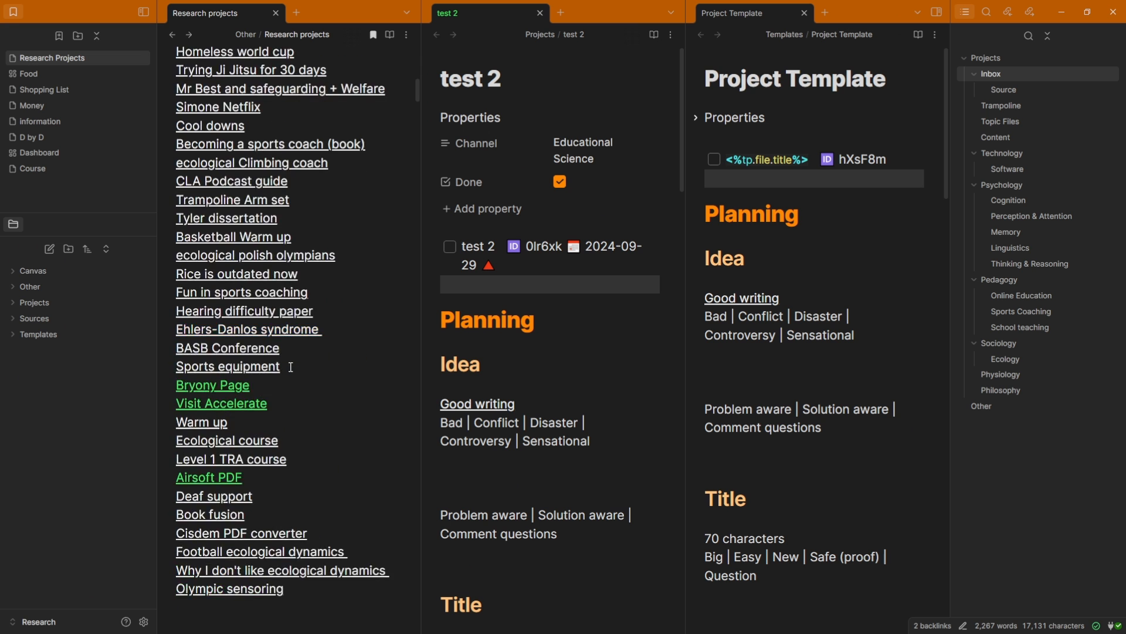
{"action": "scroll", "coordinate": [270, 434], "scroll_direction": "up", "scroll_amount": 2}
{"action": "scroll", "coordinate": [258, 382], "scroll_direction": "down", "scroll_amount": 3}
{"action": "scroll", "coordinate": [276, 452], "scroll_direction": "up", "scroll_amount": 6}
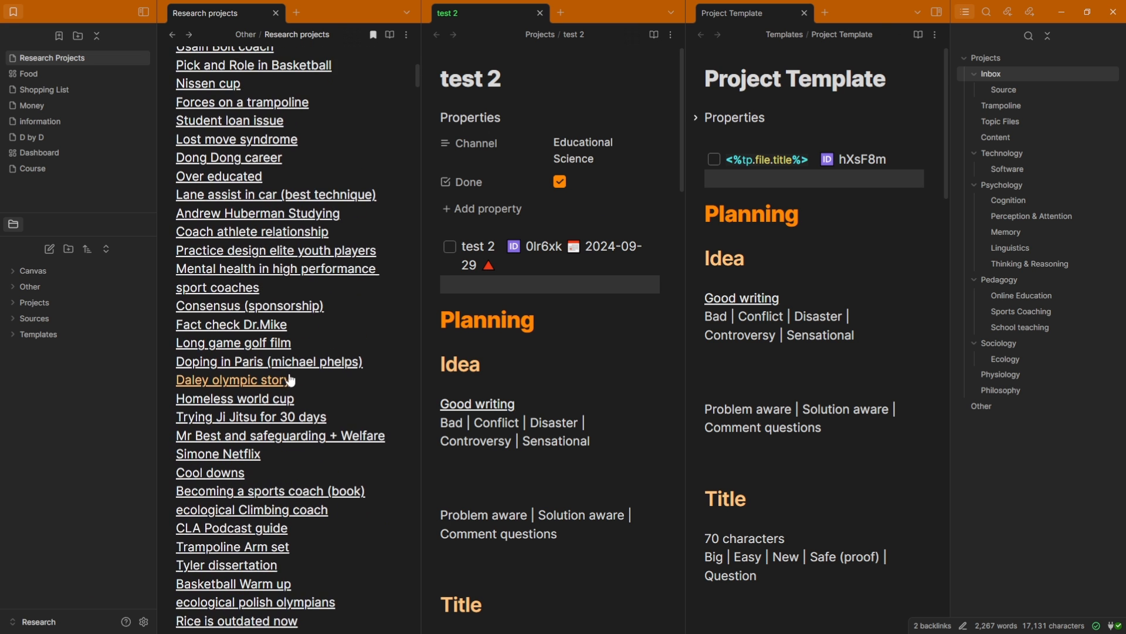
{"action": "scroll", "coordinate": [248, 319], "scroll_direction": "up", "scroll_amount": 5}
{"action": "left_click", "coordinate": [252, 309]}
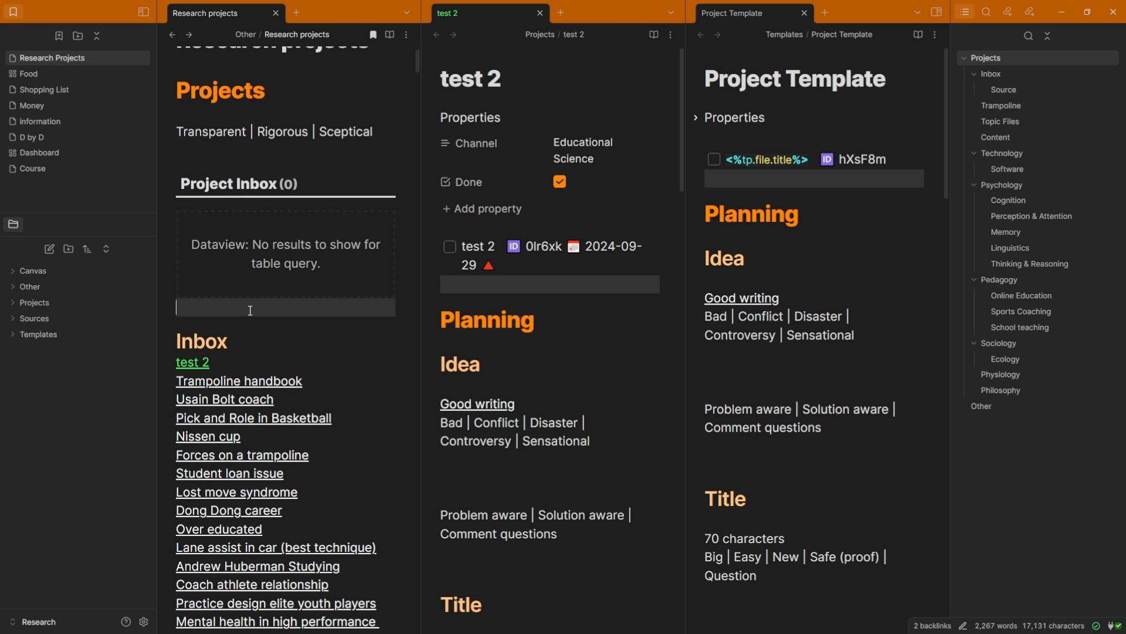
Open the QuickAdd plugin settings, view the available choice types, and expand the New choice to list its sub-choices.
{"action": "left_click", "coordinate": [144, 621]}
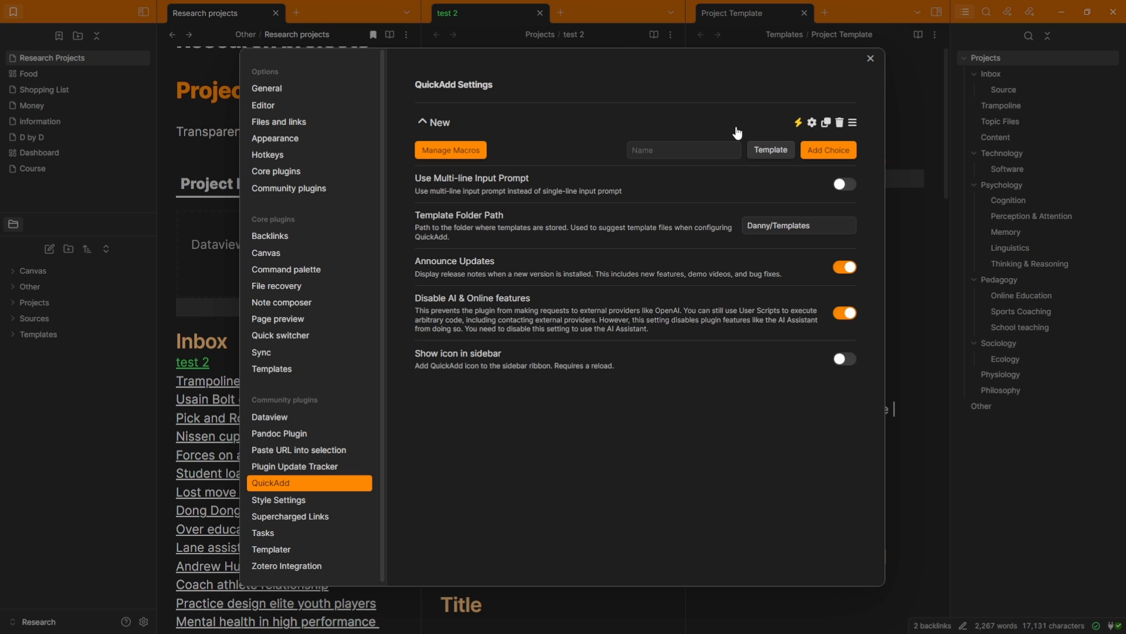
{"action": "left_click", "coordinate": [761, 151]}
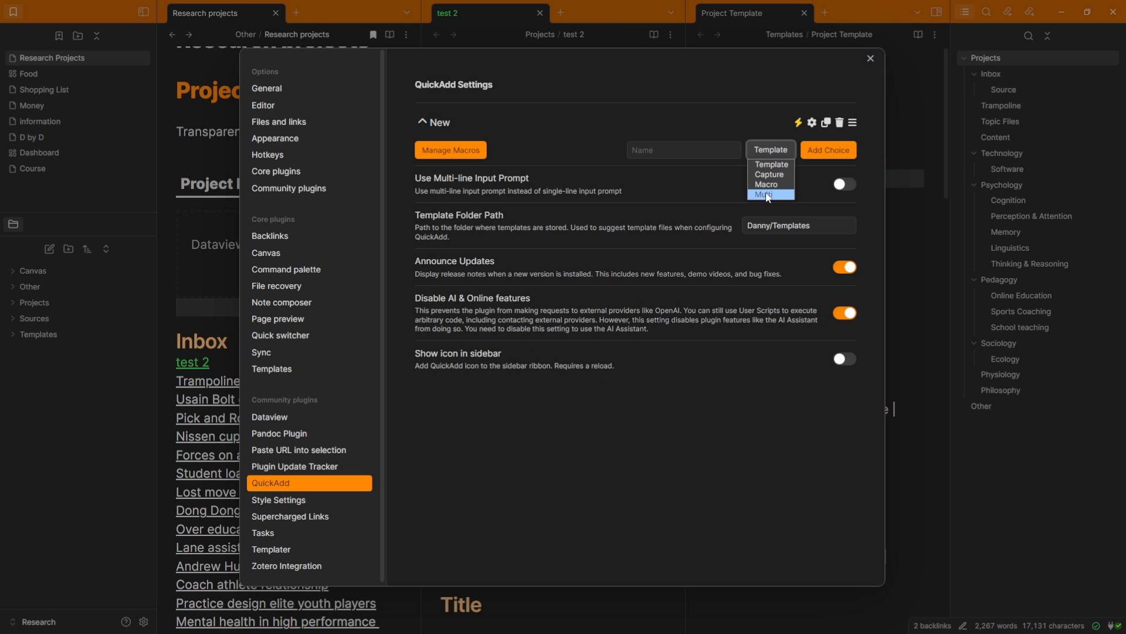
{"action": "left_click", "coordinate": [664, 172]}
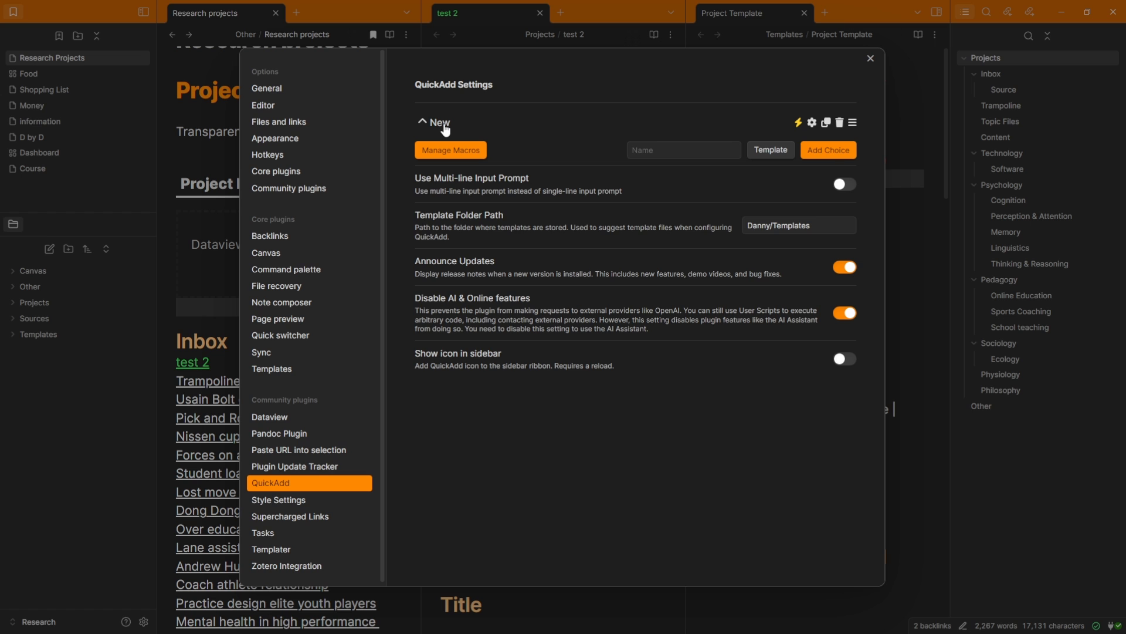
{"action": "left_click", "coordinate": [444, 125]}
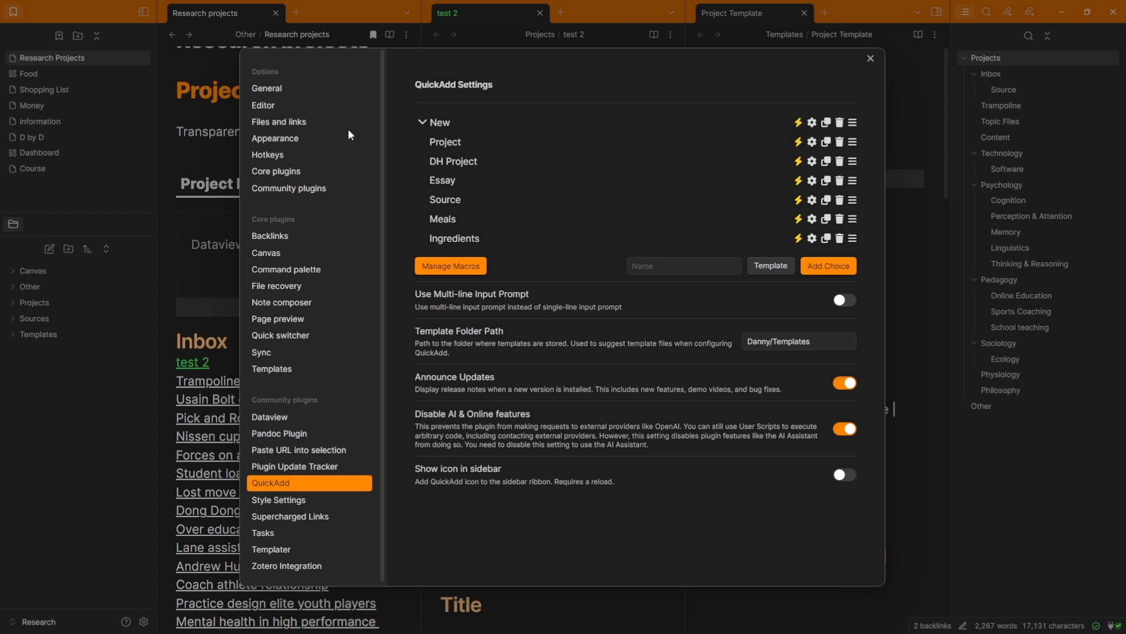
Search the hotkeys for "new" to check the QuickAdd: New shortcut, and return to the QuickAdd settings.
{"action": "left_click", "coordinate": [290, 153]}
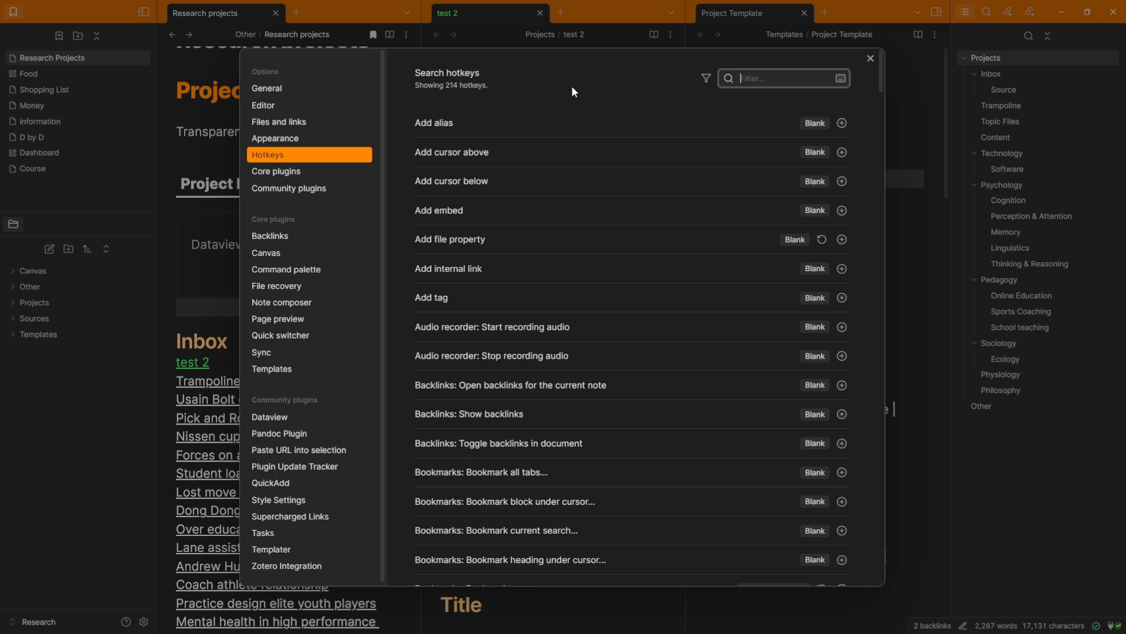
{"action": "type", "text": "new"}
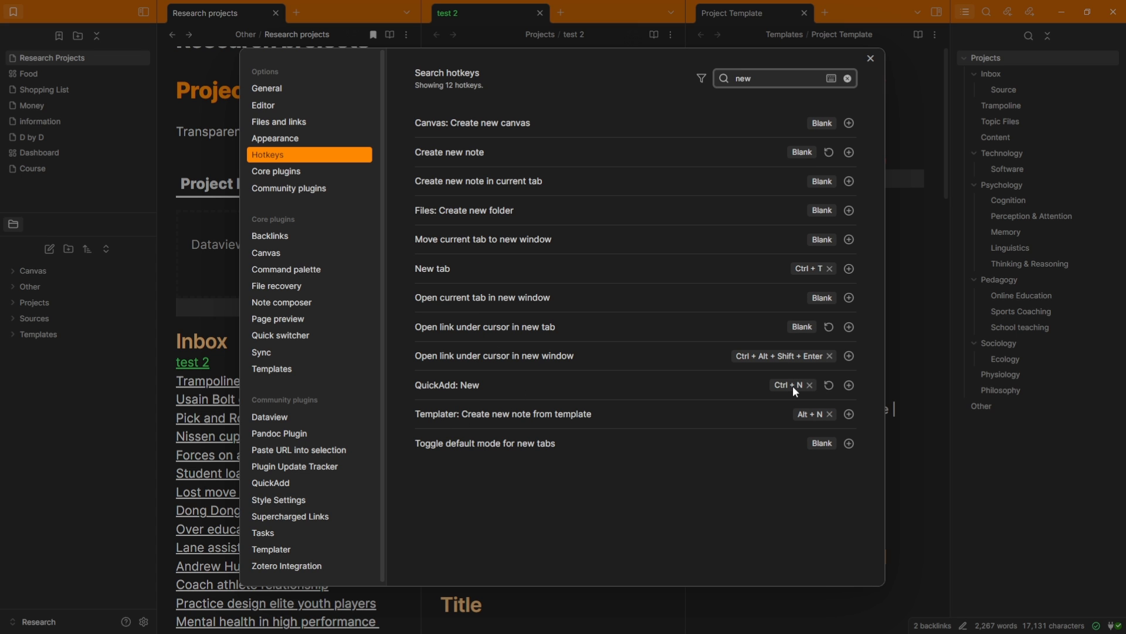
{"action": "left_click", "coordinate": [295, 482]}
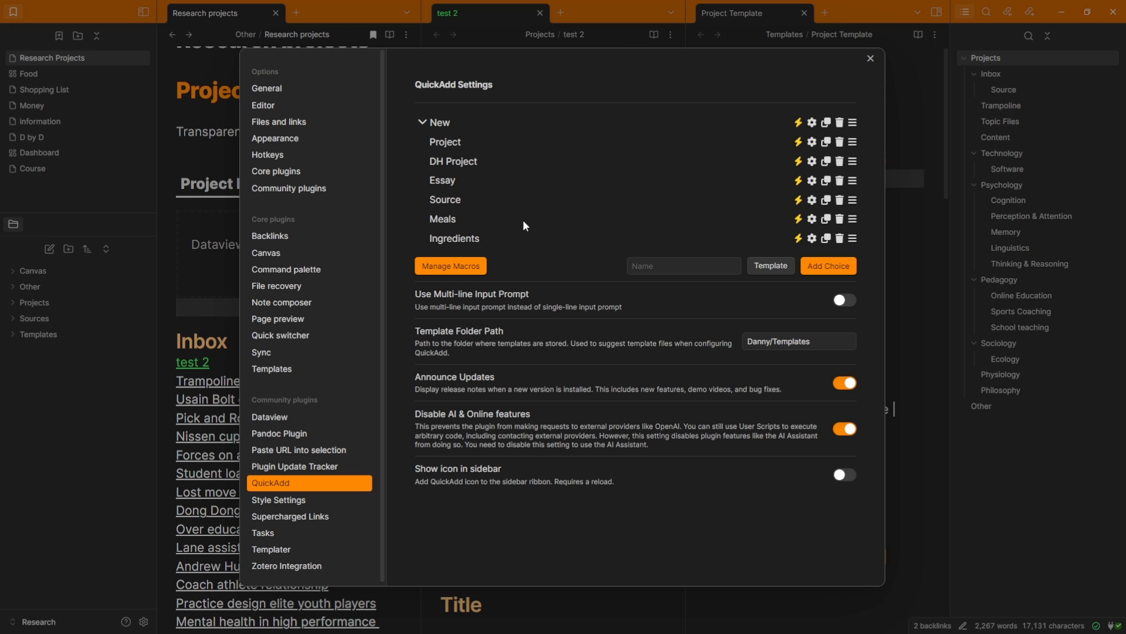
View the Project choice's assigned macro and its command list, then close them.
{"action": "left_click", "coordinate": [813, 143]}
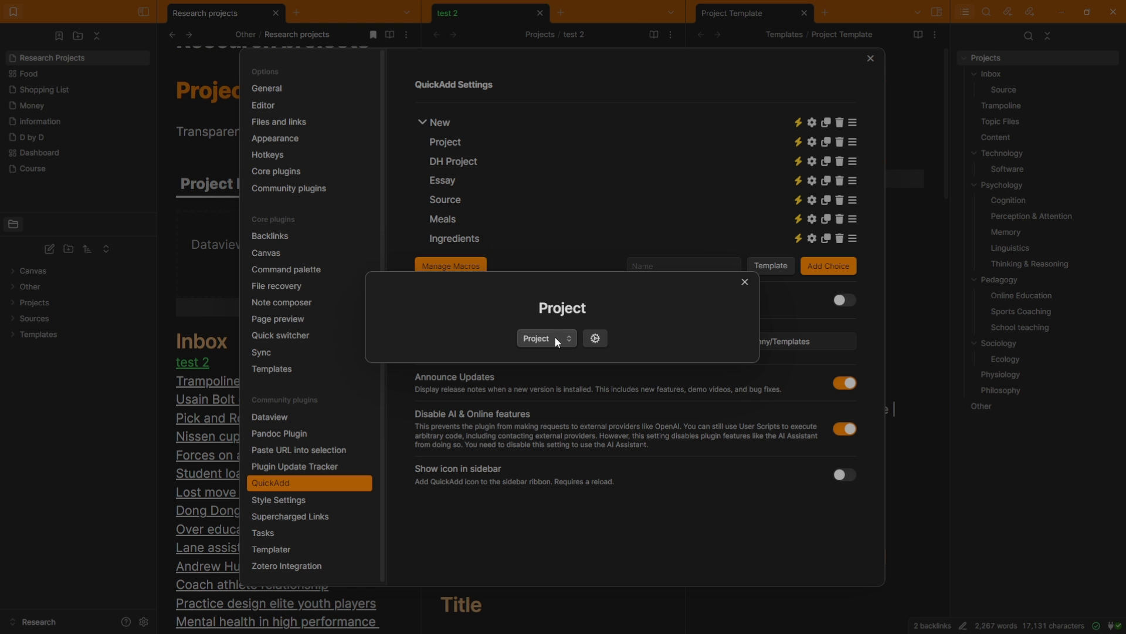
{"action": "left_click", "coordinate": [597, 339]}
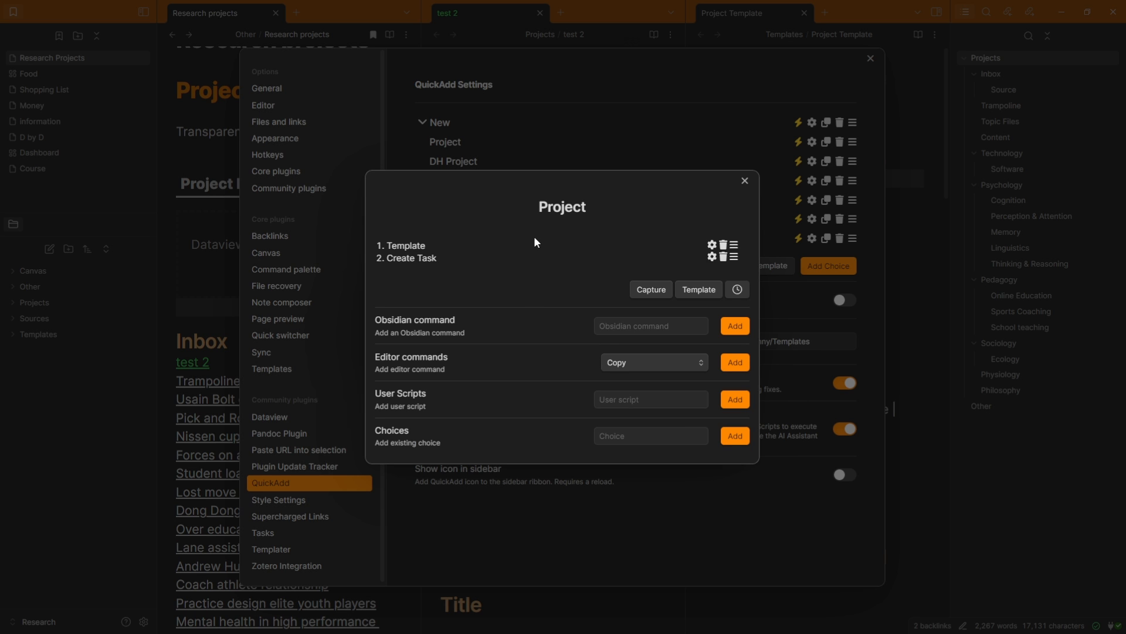
{"action": "left_click", "coordinate": [617, 135]}
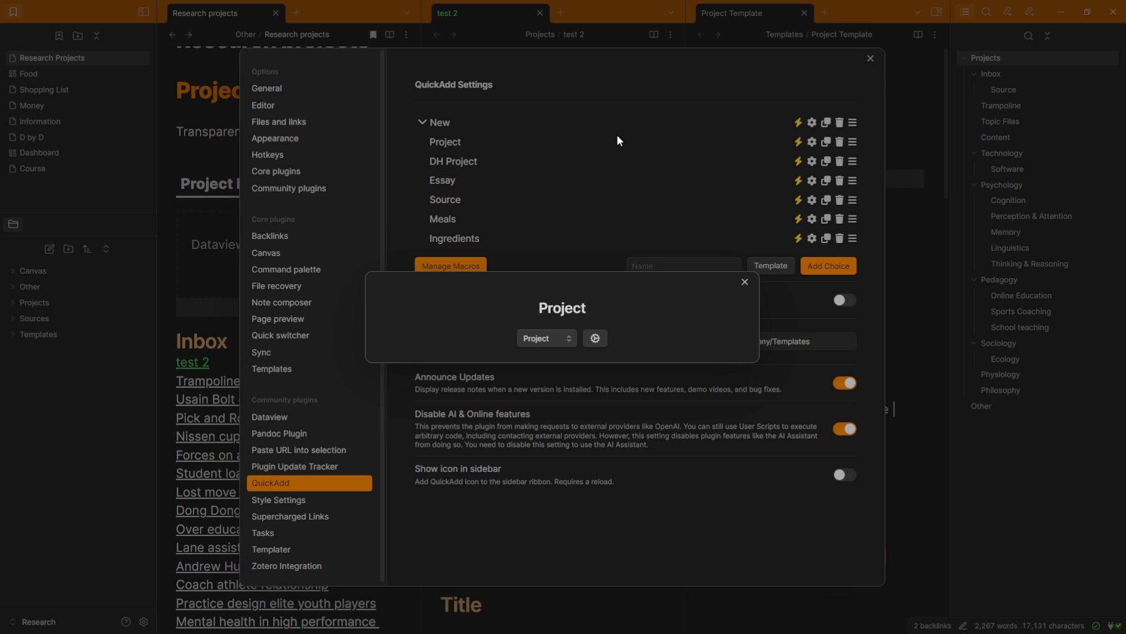
{"action": "left_click", "coordinate": [560, 238]}
Open the Project macro from the Macro Manager and bring up the settings of its Template command.
{"action": "left_click", "coordinate": [455, 267]}
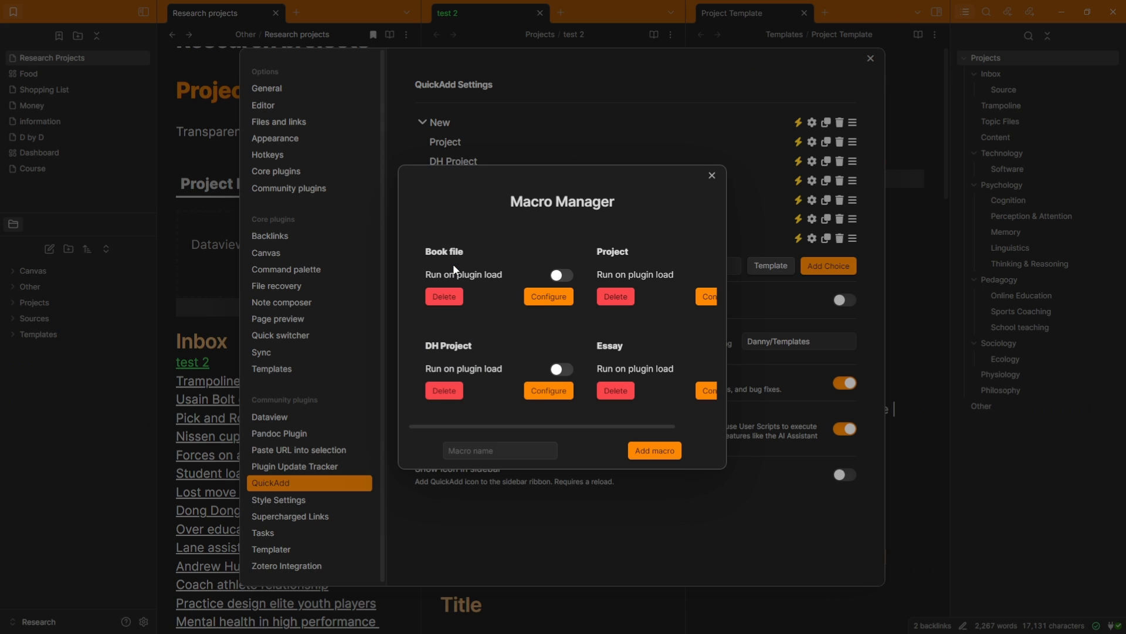
{"action": "left_click", "coordinate": [705, 301]}
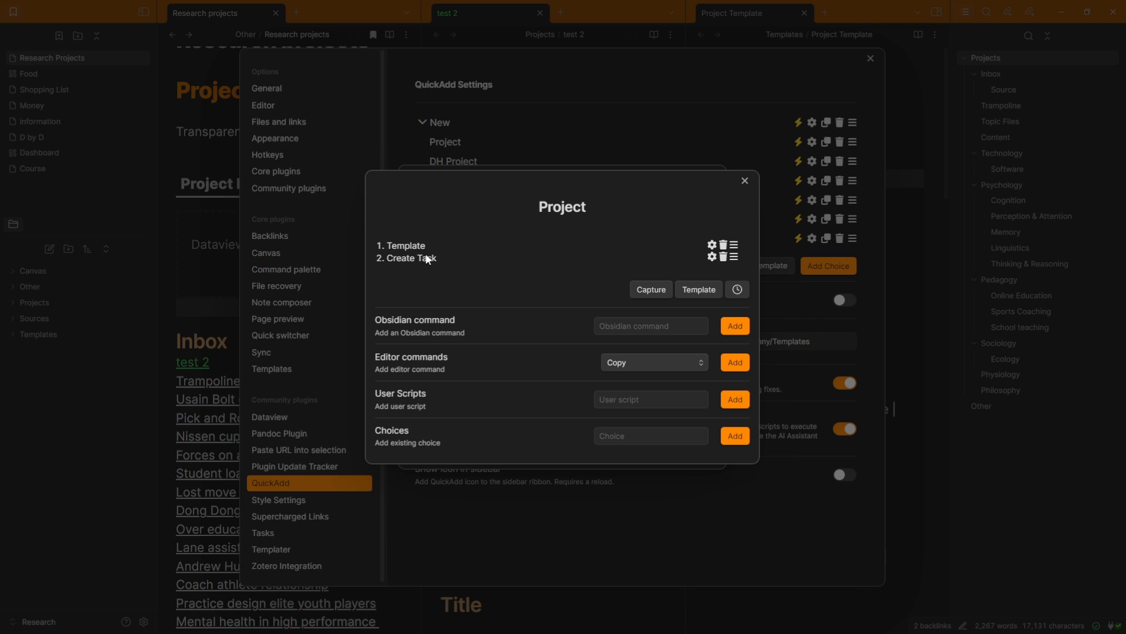
{"action": "left_click", "coordinate": [711, 246]}
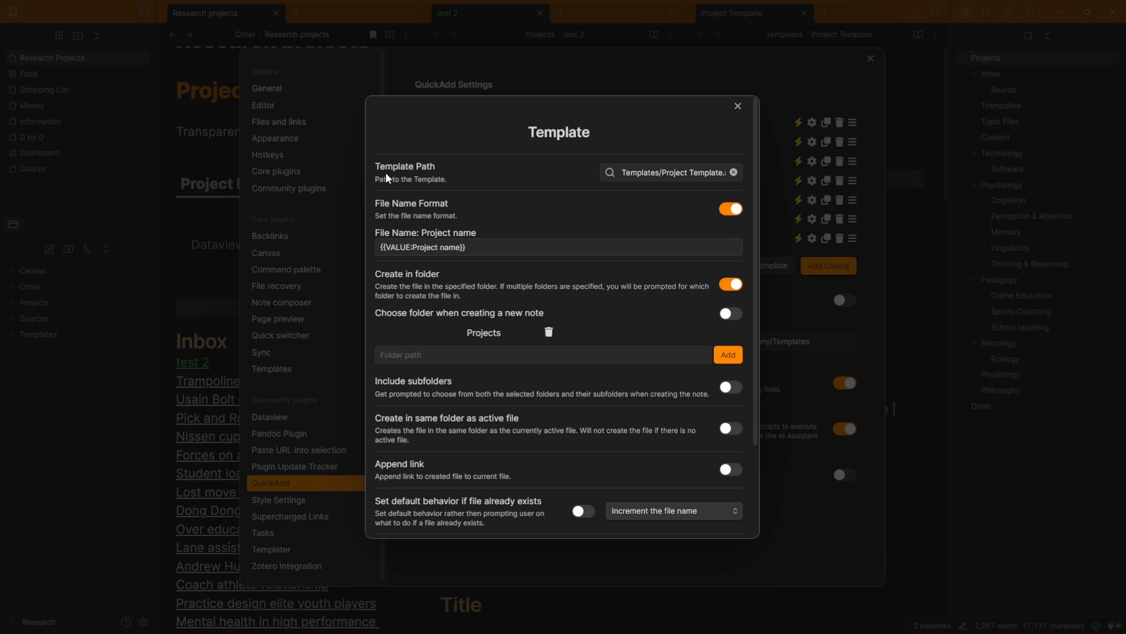
Inspect the Template Path of the Template command, then close the settings.
{"action": "left_click", "coordinate": [628, 172]}
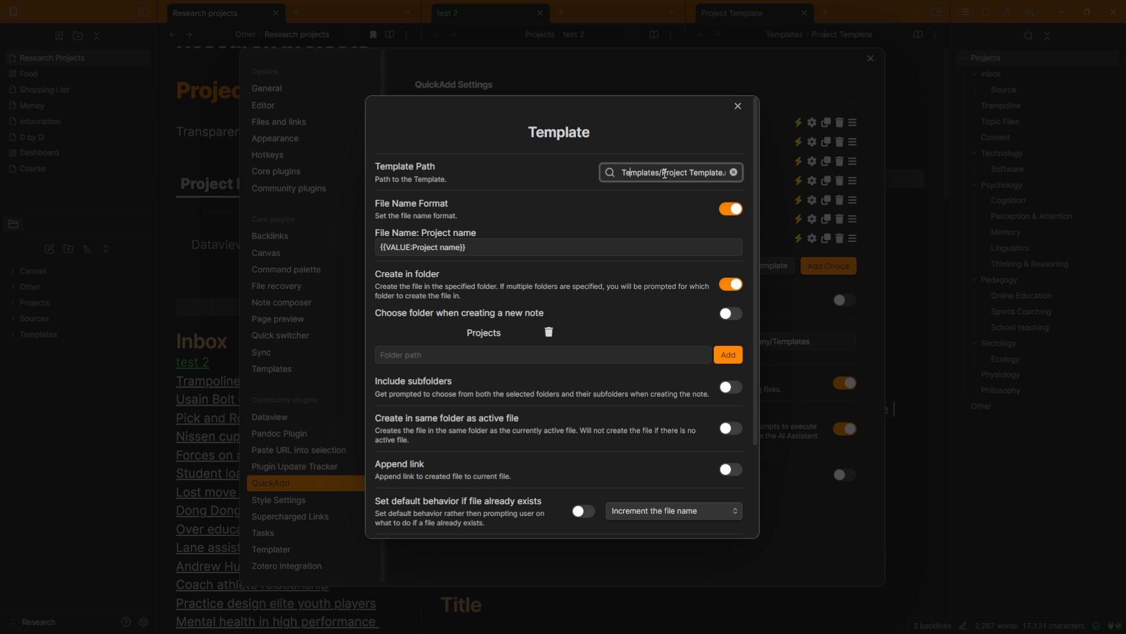
{"action": "left_click_drag", "start_coordinate": [664, 174], "coordinate": [744, 177]}
{"action": "left_click", "coordinate": [697, 178]}
{"action": "left_click", "coordinate": [863, 90]}
{"action": "left_click", "coordinate": [892, 91]}
{"action": "left_click", "coordinate": [889, 93]}
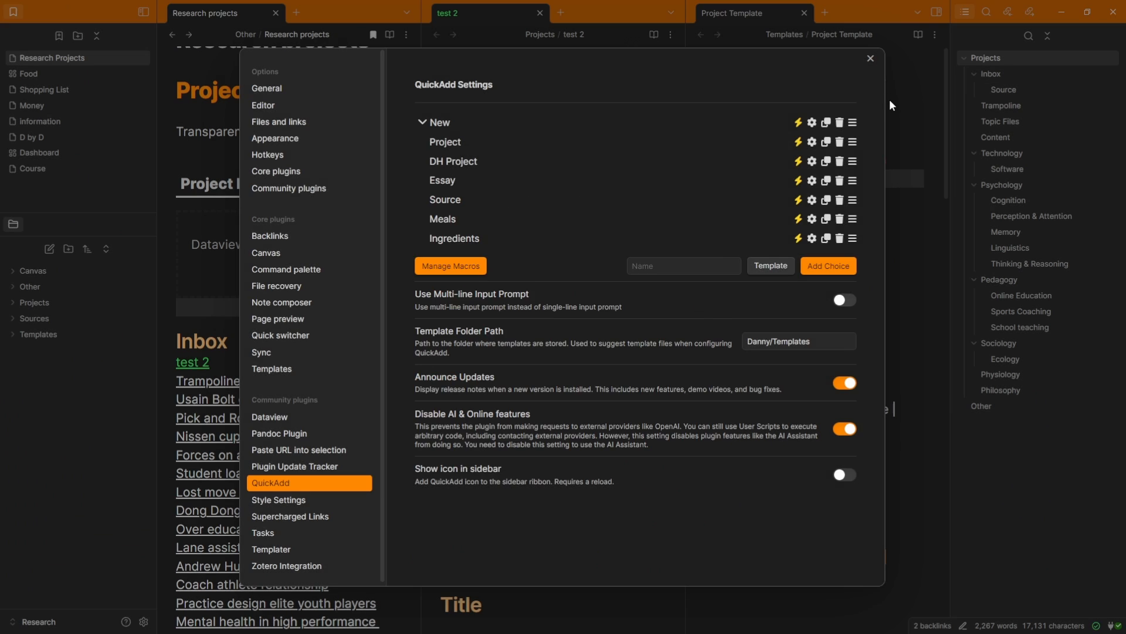
{"action": "left_click", "coordinate": [890, 105]}
Examine the Project Template note for the sections it supplies to each new project.
{"action": "left_click", "coordinate": [786, 160]}
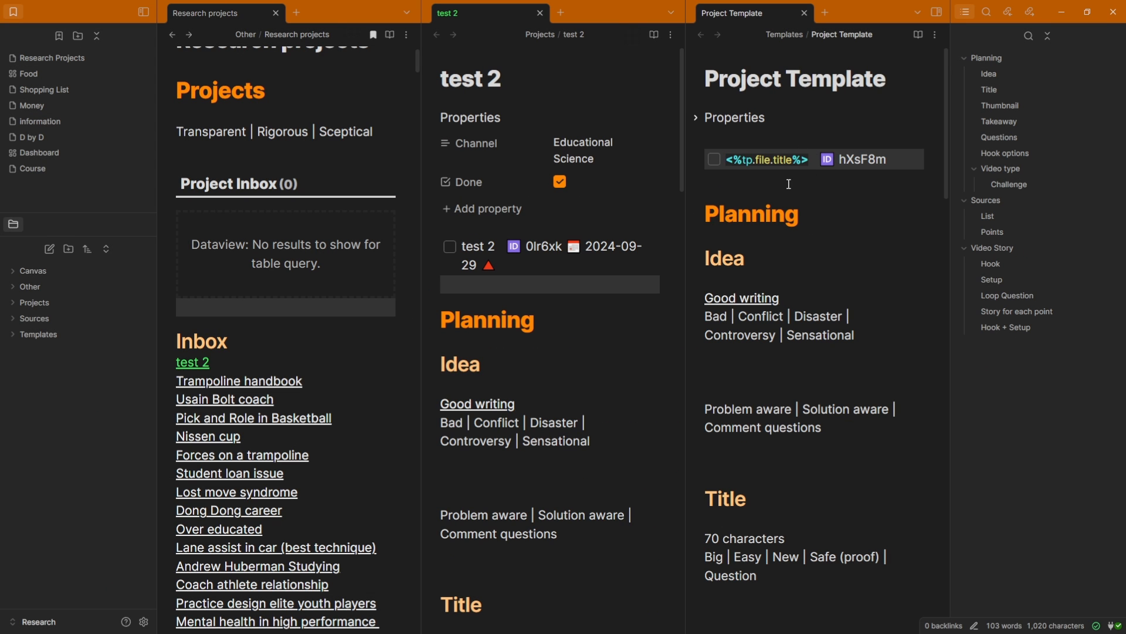
{"action": "scroll", "coordinate": [788, 312], "scroll_direction": "down", "scroll_amount": 6}
{"action": "scroll", "coordinate": [788, 312], "scroll_direction": "down", "scroll_amount": 6}
{"action": "scroll", "coordinate": [786, 308], "scroll_direction": "up", "scroll_amount": 12}
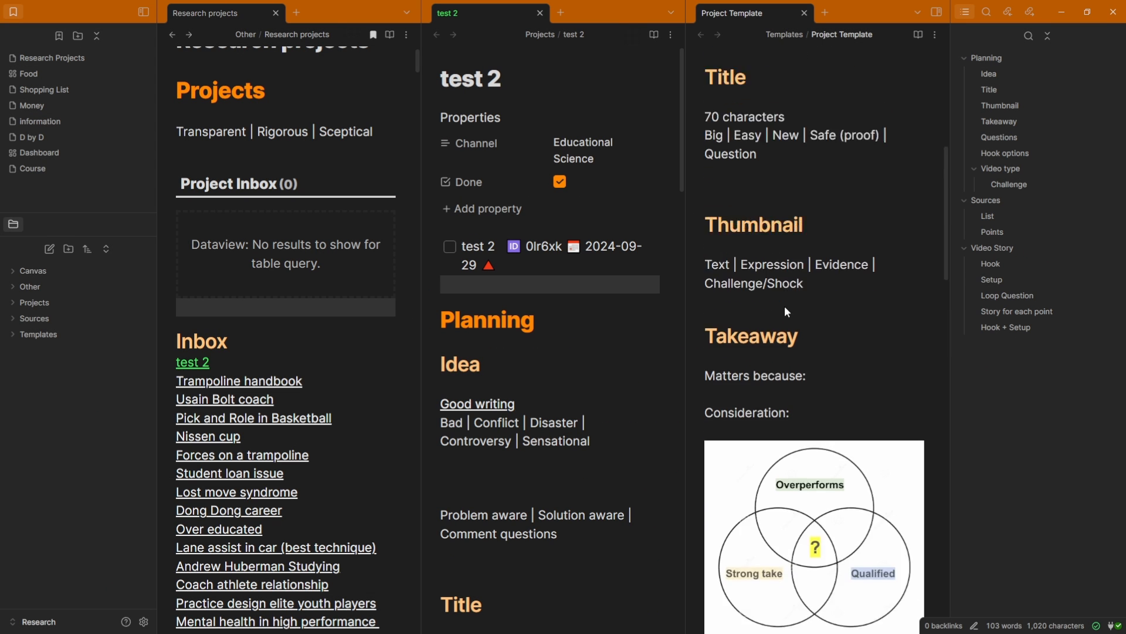
{"action": "left_click", "coordinate": [786, 307]}
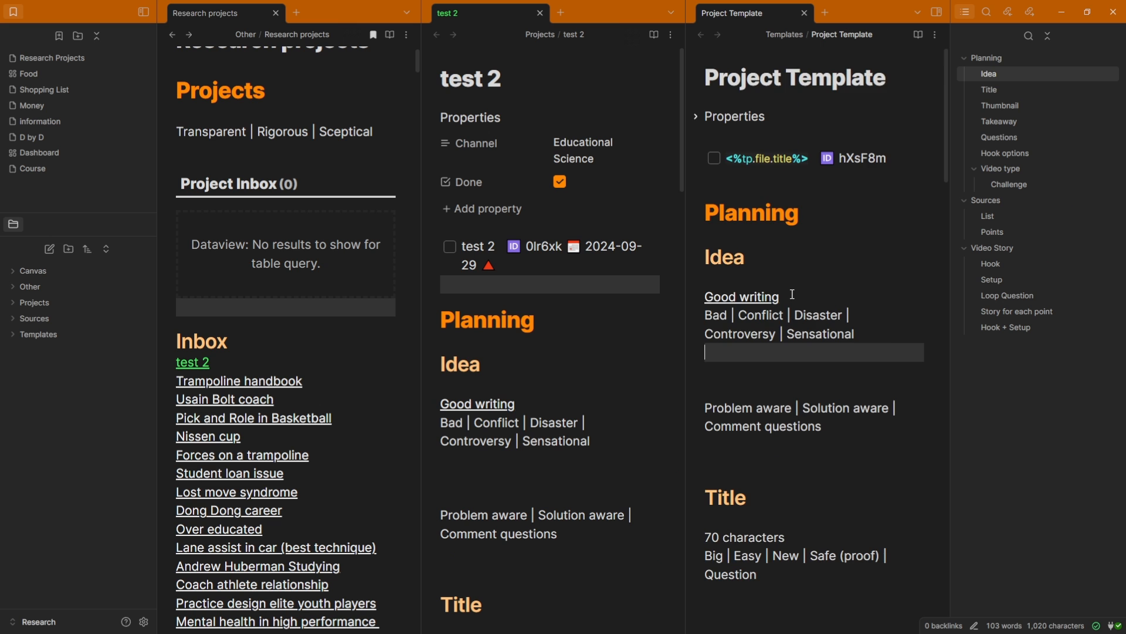
{"action": "scroll", "coordinate": [789, 302], "scroll_direction": "down", "scroll_amount": 10}
{"action": "scroll", "coordinate": [792, 299], "scroll_direction": "down", "scroll_amount": 10}
{"action": "scroll", "coordinate": [792, 302], "scroll_direction": "up", "scroll_amount": 12}
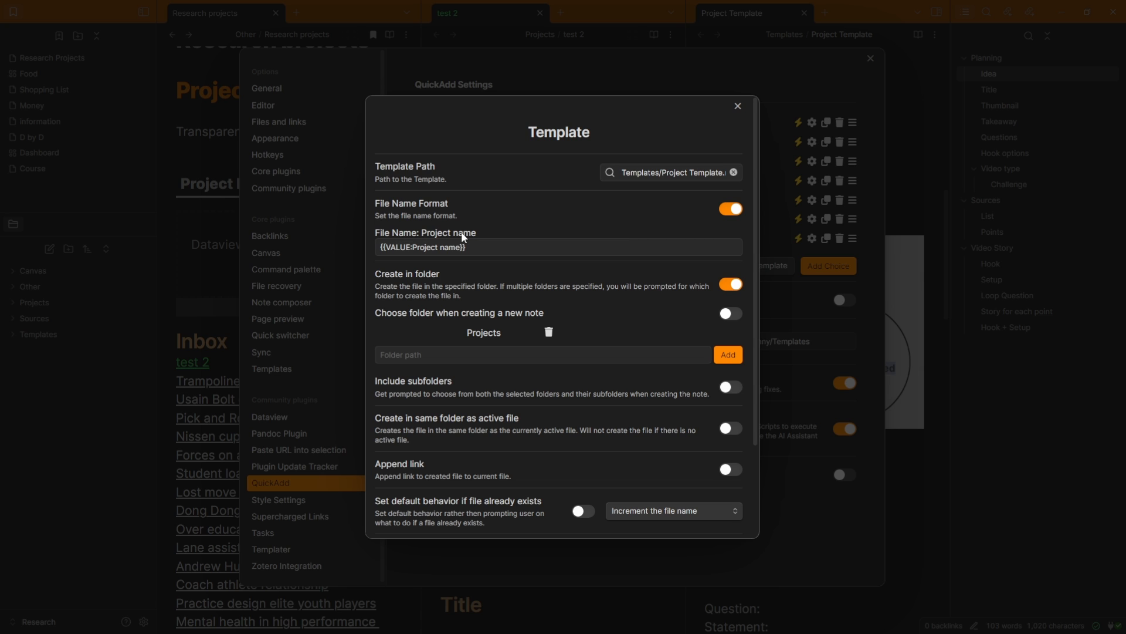
Inspect the VALUE placeholder and prompt text in the Template command's file name format, then leave the settings.
{"action": "left_click_drag", "start_coordinate": [412, 247], "coordinate": [460, 247]}
{"action": "left_click", "coordinate": [495, 247]}
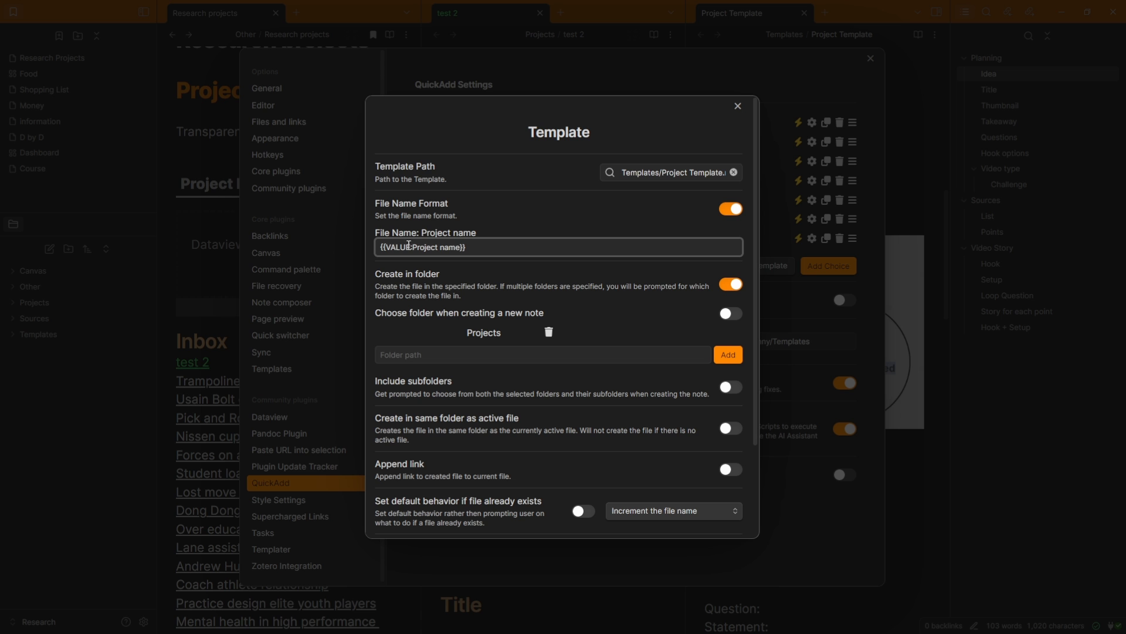
{"action": "left_click", "coordinate": [401, 247]}
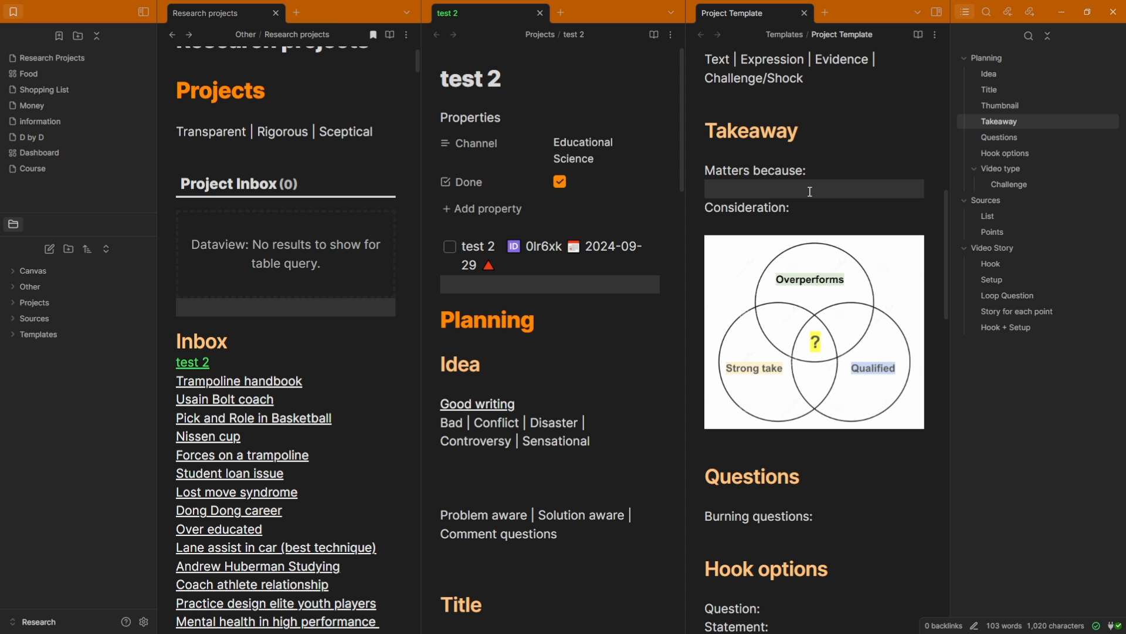
Try the QuickAdd Project choice, enter adfadsf as the project name, and cancel the prompt.
{"action": "key", "text": "ctrl+q"}
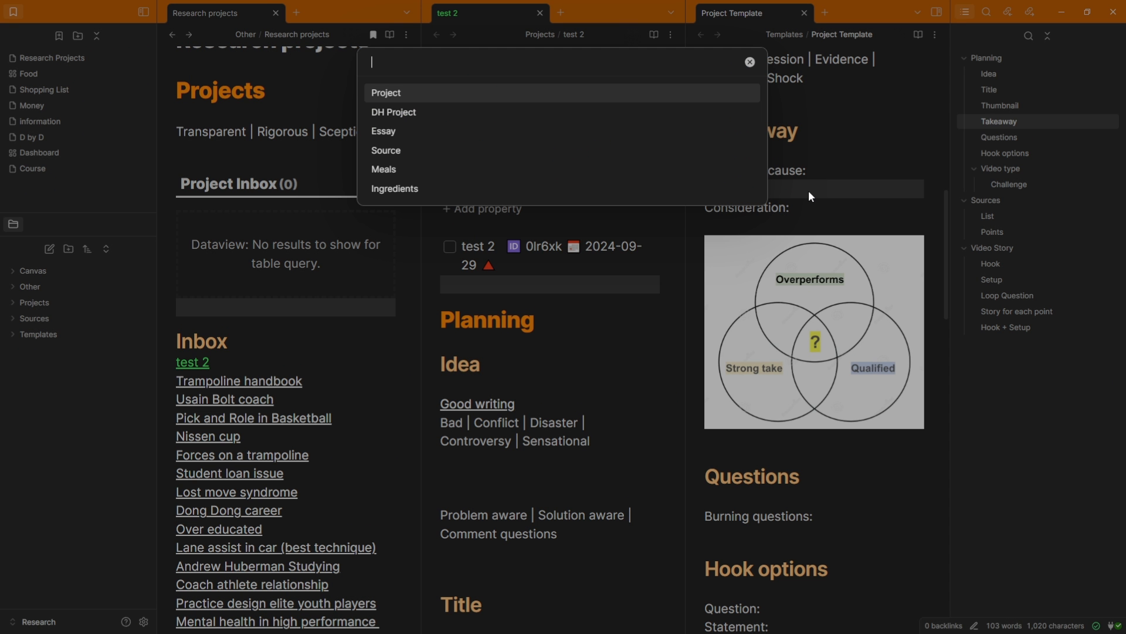
{"action": "key", "text": "Return"}
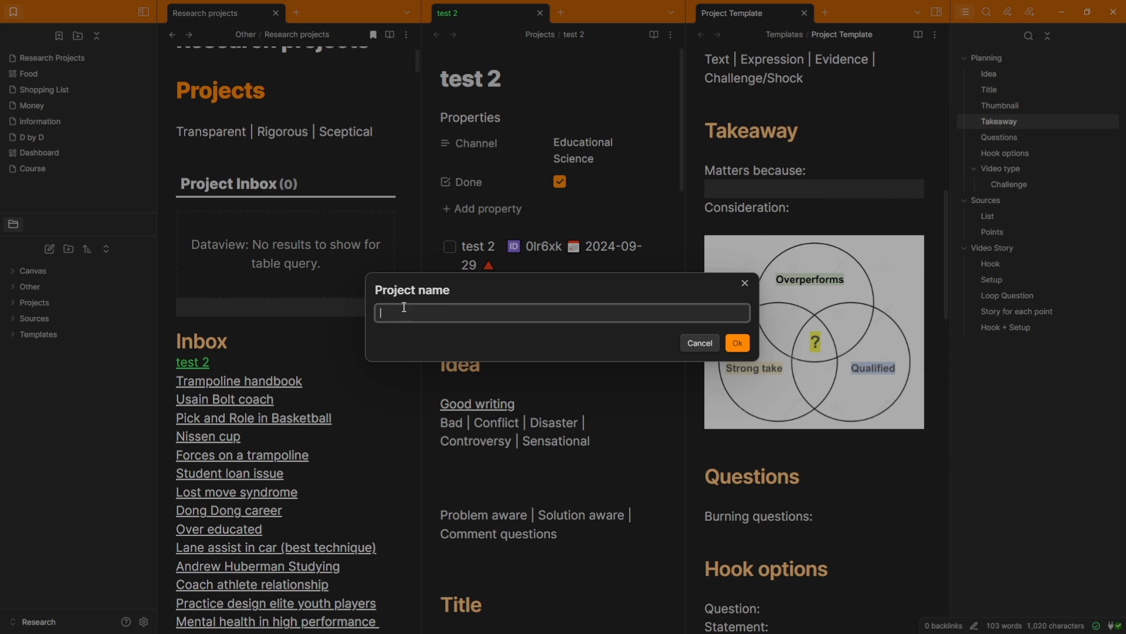
{"action": "type", "text": "adfadsf"}
{"action": "left_click", "coordinate": [700, 344]}
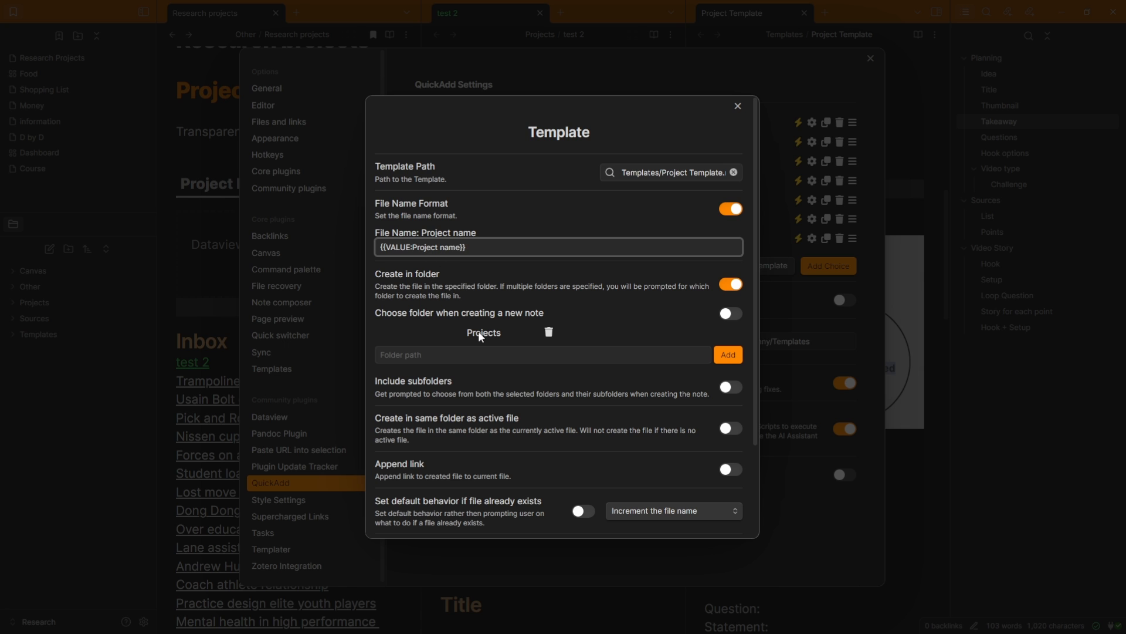
Review the Template command's target folder choices and its open, new split and focus options, then close its settings.
{"action": "left_click", "coordinate": [478, 352]}
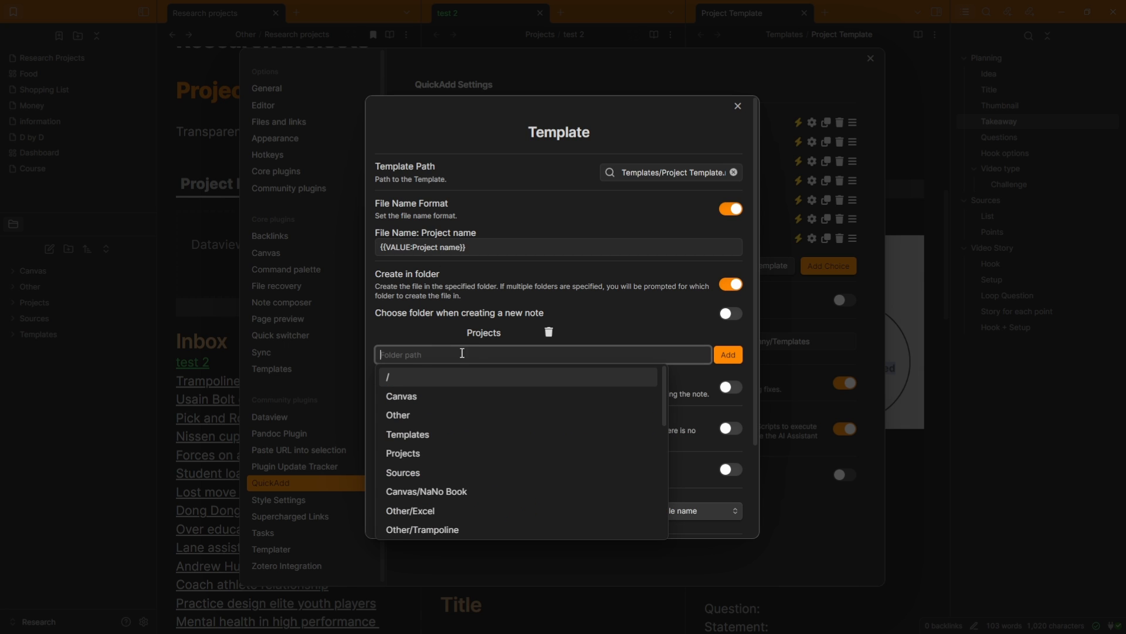
{"action": "left_click", "coordinate": [434, 318]}
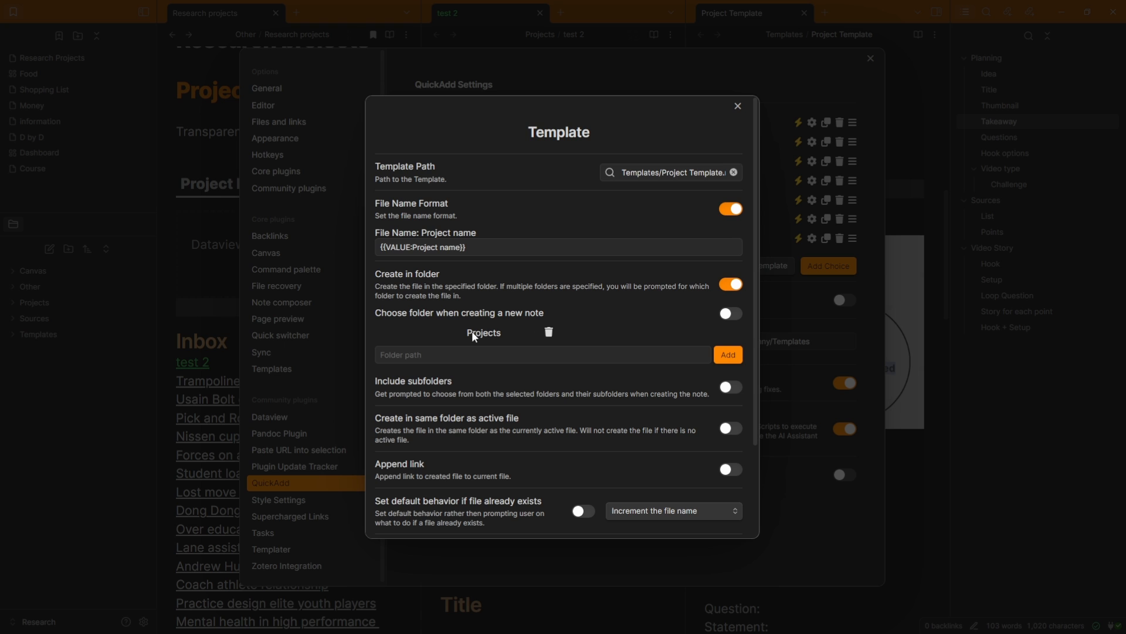
{"action": "scroll", "coordinate": [389, 263], "scroll_direction": "down", "scroll_amount": 2}
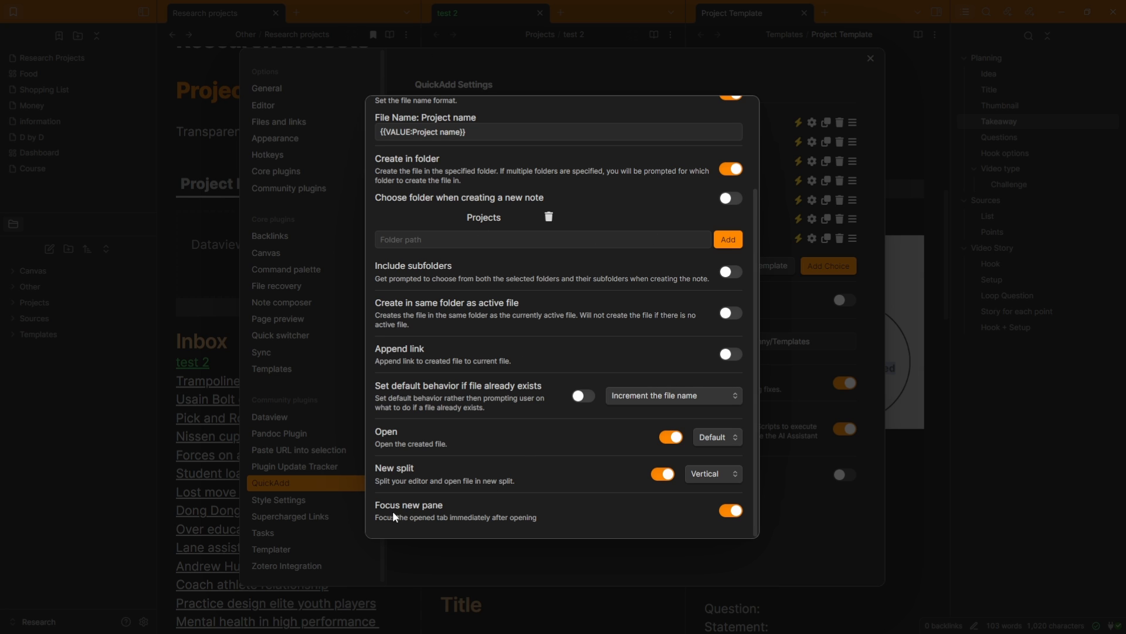
{"action": "left_click", "coordinate": [784, 520]}
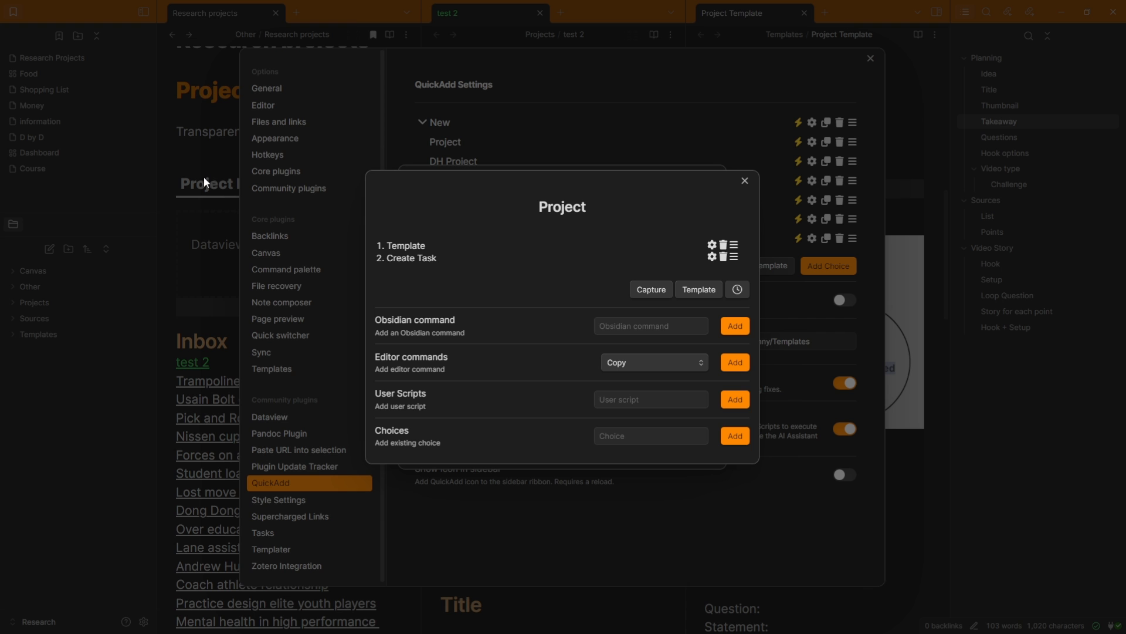
Briefly view the settings of the Create Task and Template commands in the Project macro, closing each one.
{"action": "left_click", "coordinate": [712, 257]}
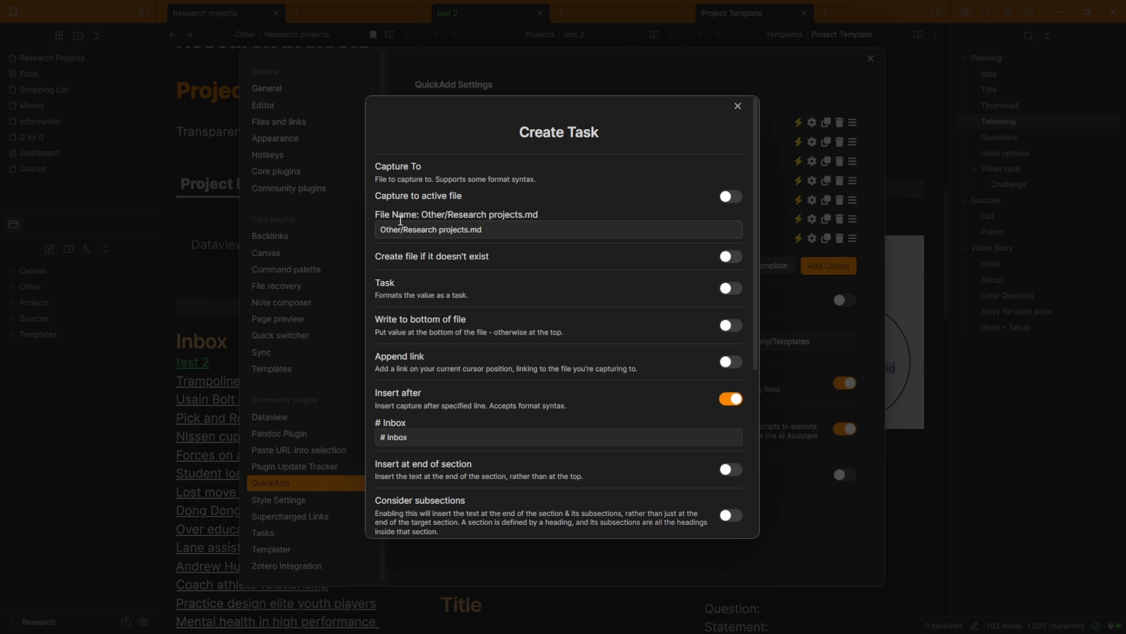
{"action": "left_click", "coordinate": [737, 106]}
{"action": "left_click", "coordinate": [712, 242]}
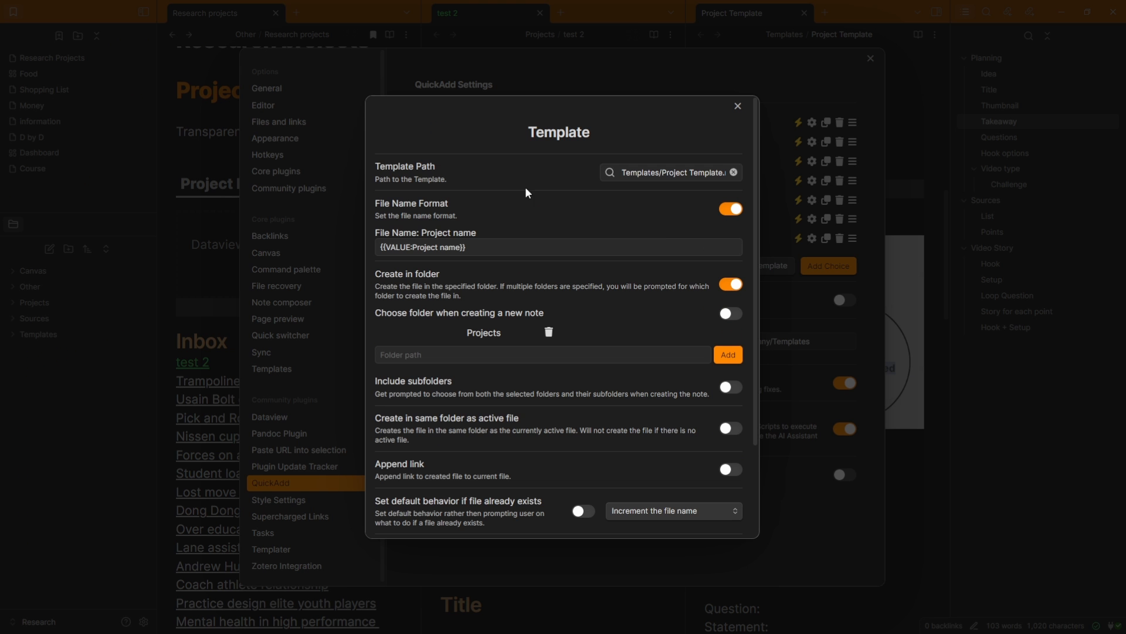
{"action": "key", "text": "Escape"}
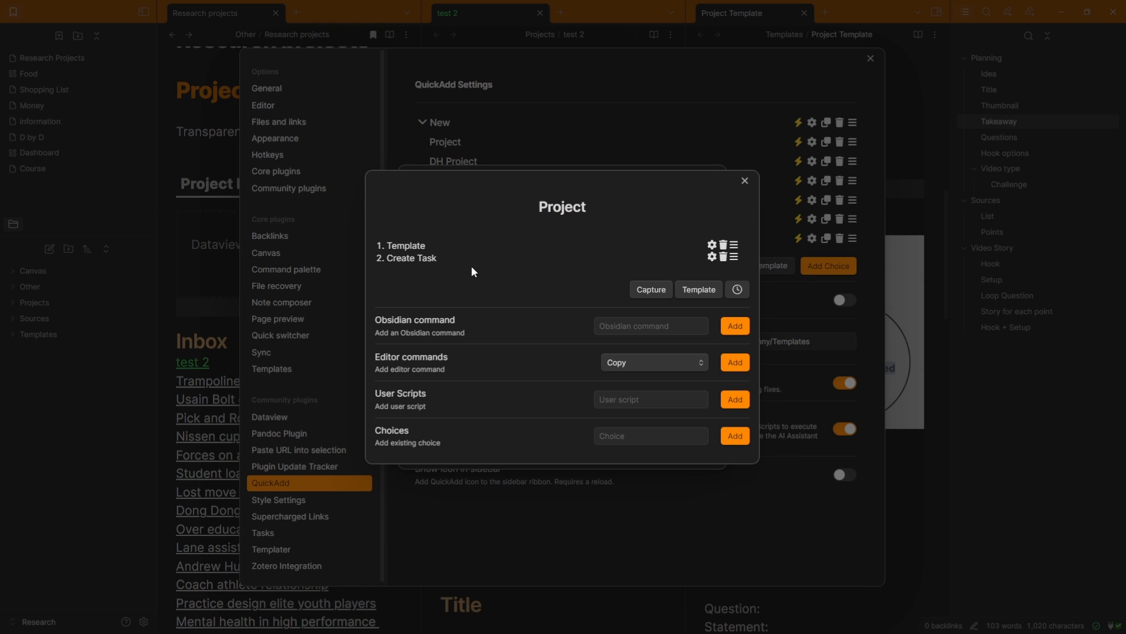
Try adding an untitled Capture command and an untitled Template command to the Project macro, deleting each one.
{"action": "left_click", "coordinate": [658, 291]}
{"action": "left_click", "coordinate": [723, 269]}
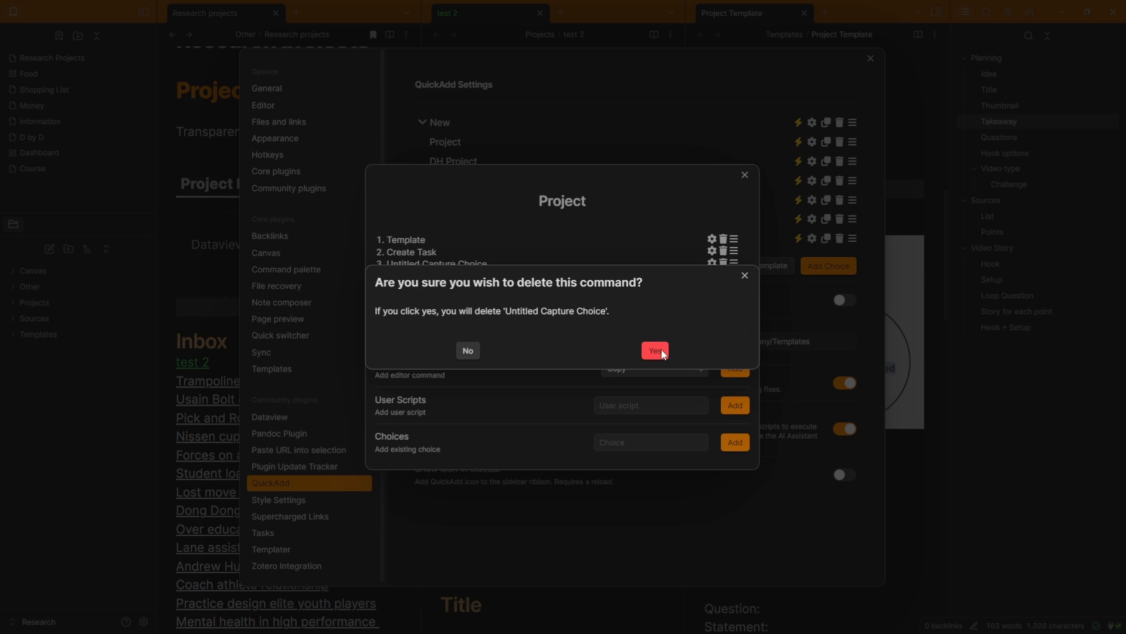
{"action": "left_click", "coordinate": [722, 350]}
{"action": "left_click", "coordinate": [710, 294]}
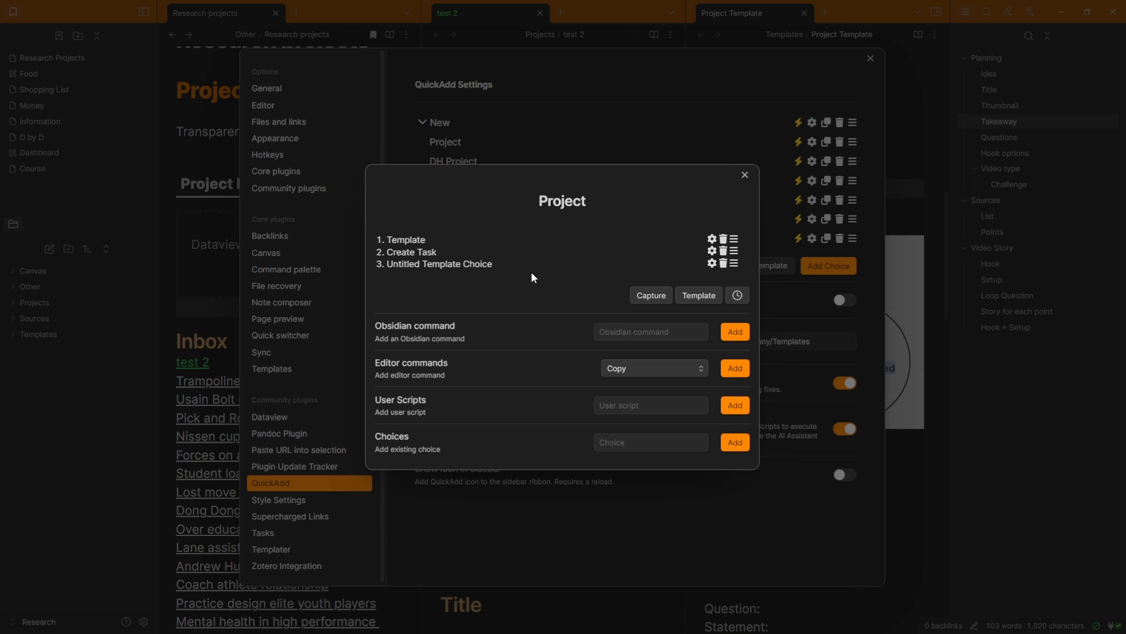
{"action": "left_click", "coordinate": [724, 264]}
{"action": "left_click", "coordinate": [723, 350]}
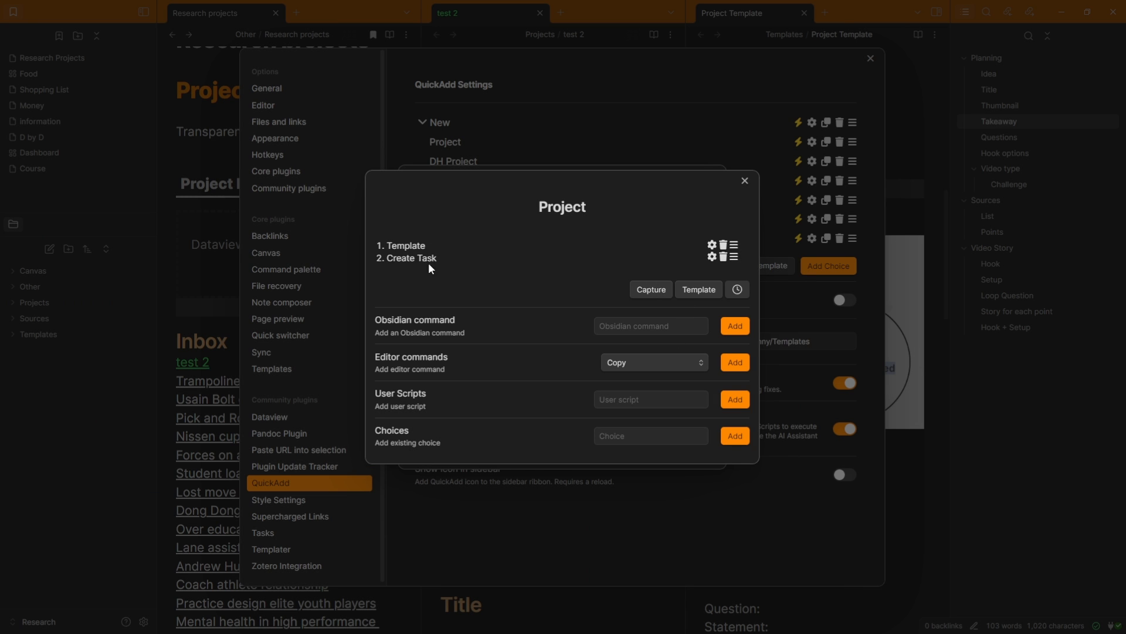
Review the Create Task command's target file, insert-after heading and capture format in the Project macro, then close its settings.
{"action": "left_click", "coordinate": [713, 256]}
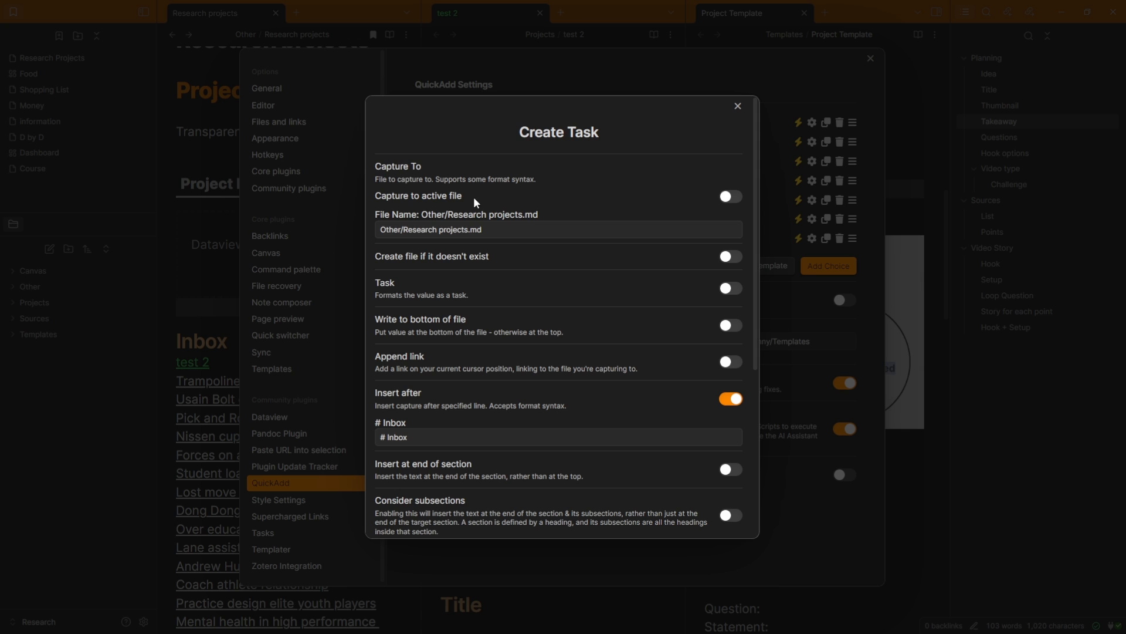
{"action": "left_click", "coordinate": [403, 230]}
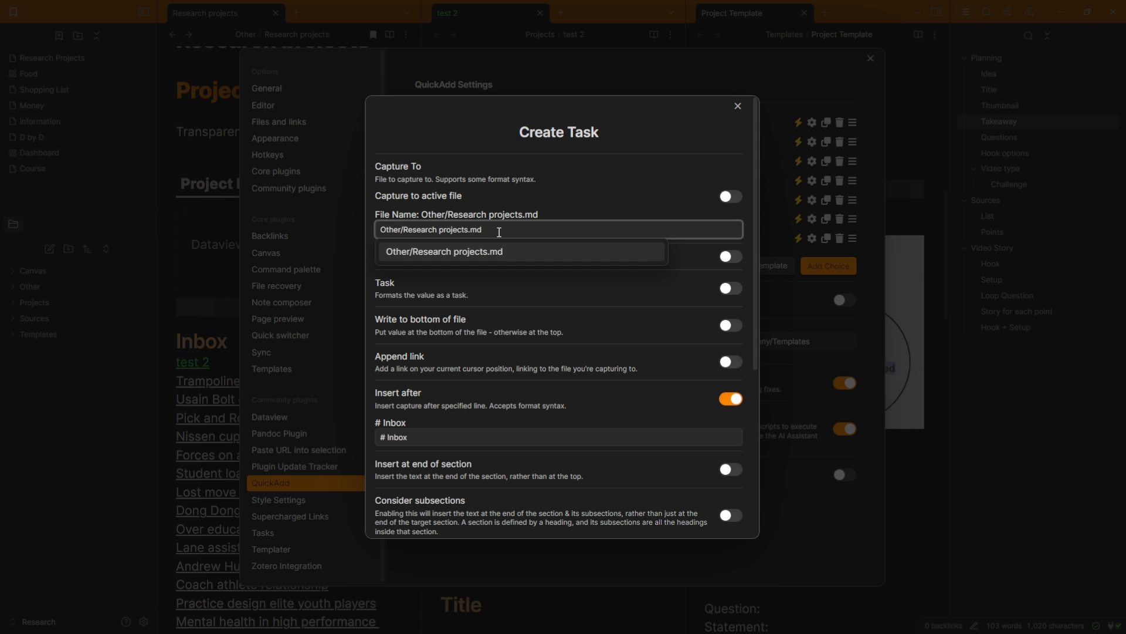
{"action": "left_click", "coordinate": [564, 211]}
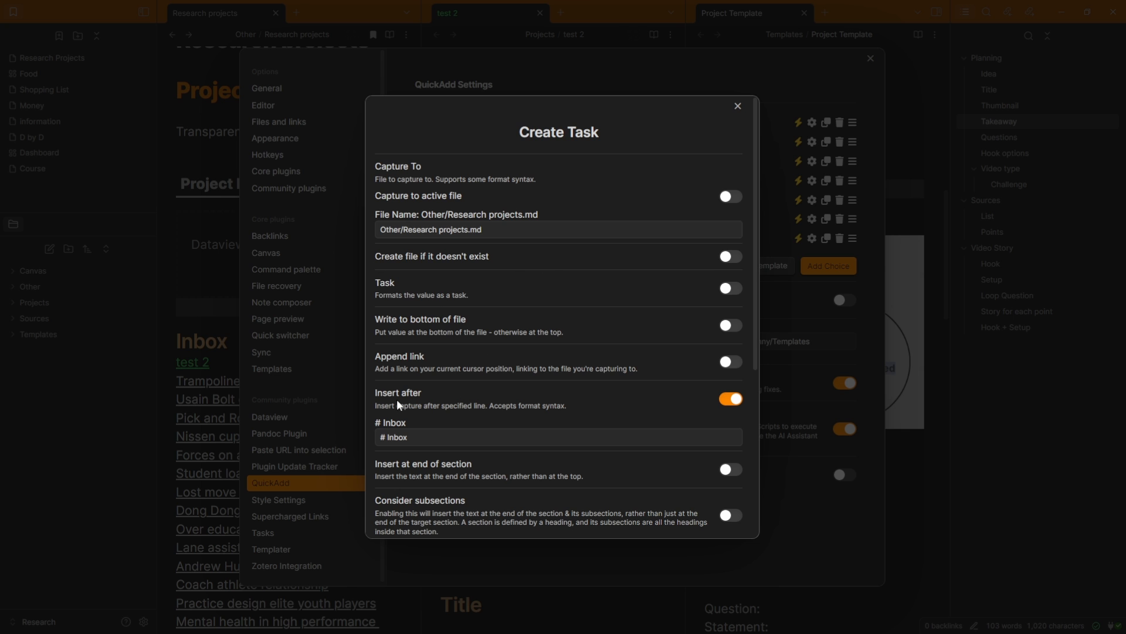
{"action": "scroll", "coordinate": [397, 398], "scroll_direction": "down", "scroll_amount": 3}
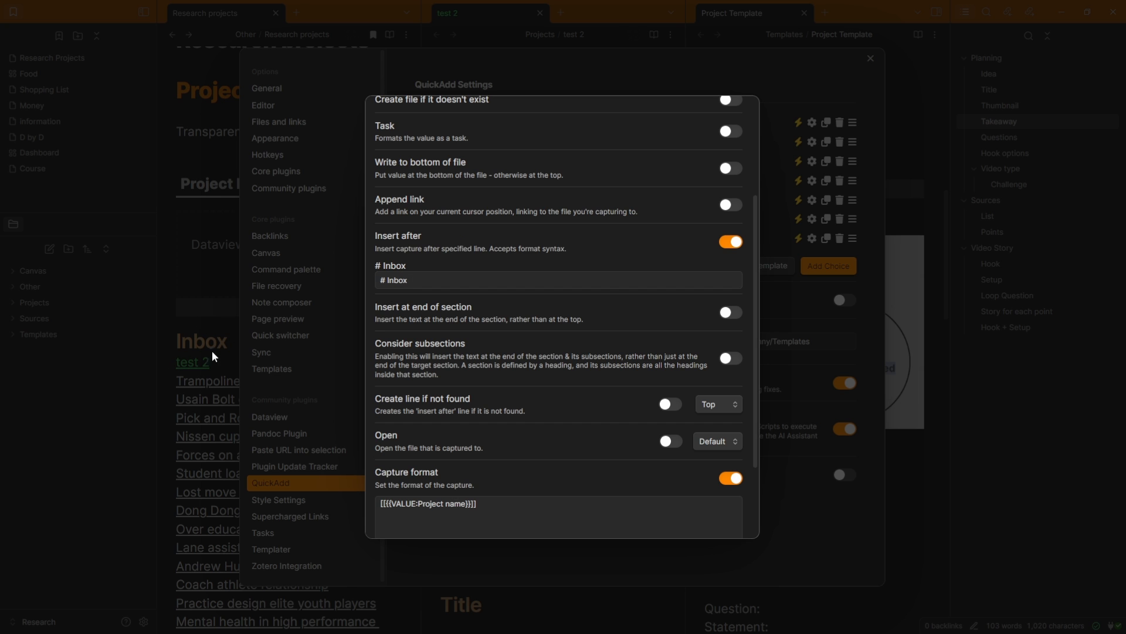
{"action": "scroll", "coordinate": [472, 318], "scroll_direction": "down", "scroll_amount": 1}
{"action": "scroll", "coordinate": [471, 318], "scroll_direction": "down", "scroll_amount": 2}
{"action": "mouse_move", "coordinate": [478, 395]}
{"action": "left_mouse_down"}
{"action": "mouse_move", "coordinate": [374, 396]}
{"action": "mouse_move", "coordinate": [471, 399]}
{"action": "left_mouse_up"}
{"action": "left_click", "coordinate": [416, 396]}
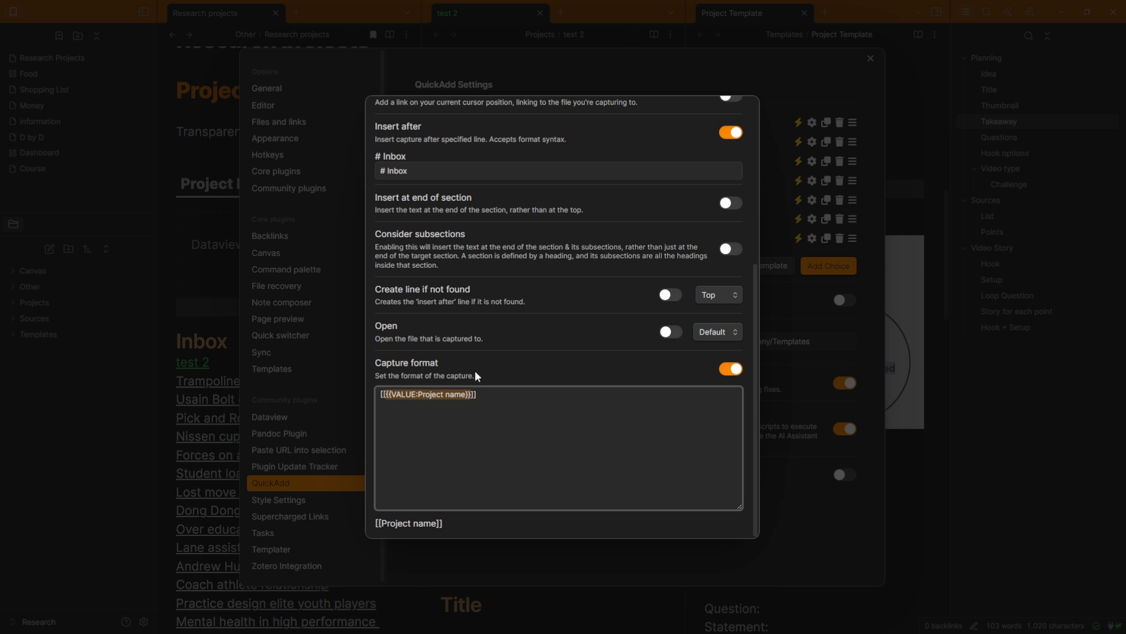
{"action": "scroll", "coordinate": [510, 329], "scroll_direction": "up", "scroll_amount": 10}
{"action": "left_click", "coordinate": [734, 108]}
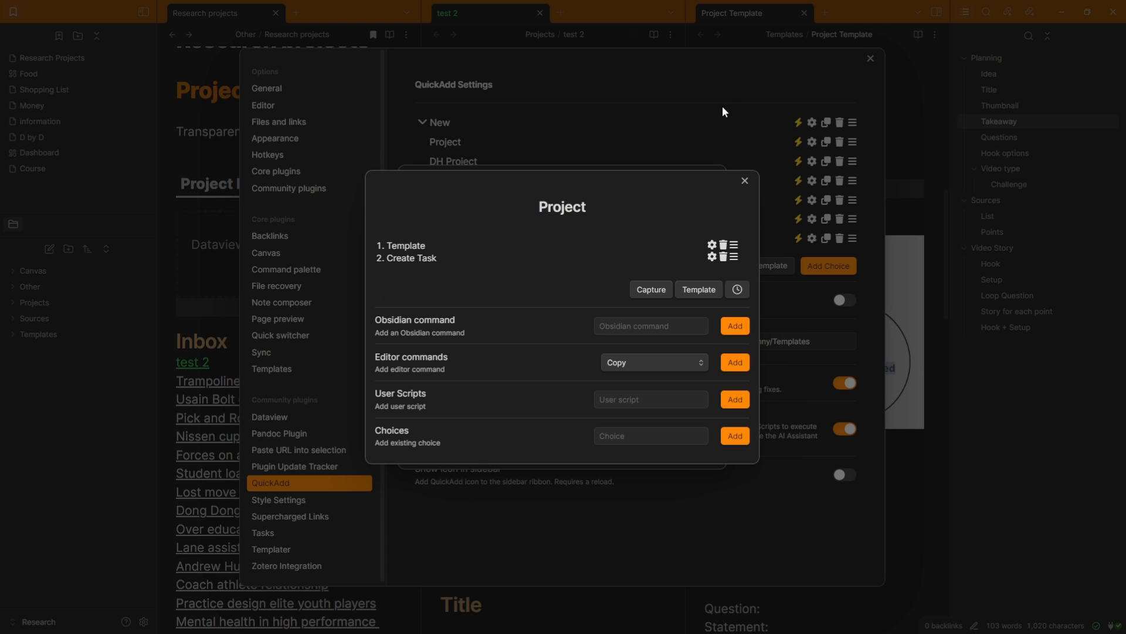
Compare the Template command's file name format with the Create Task command's capture format, closing each settings dialog.
{"action": "left_click", "coordinate": [712, 245]}
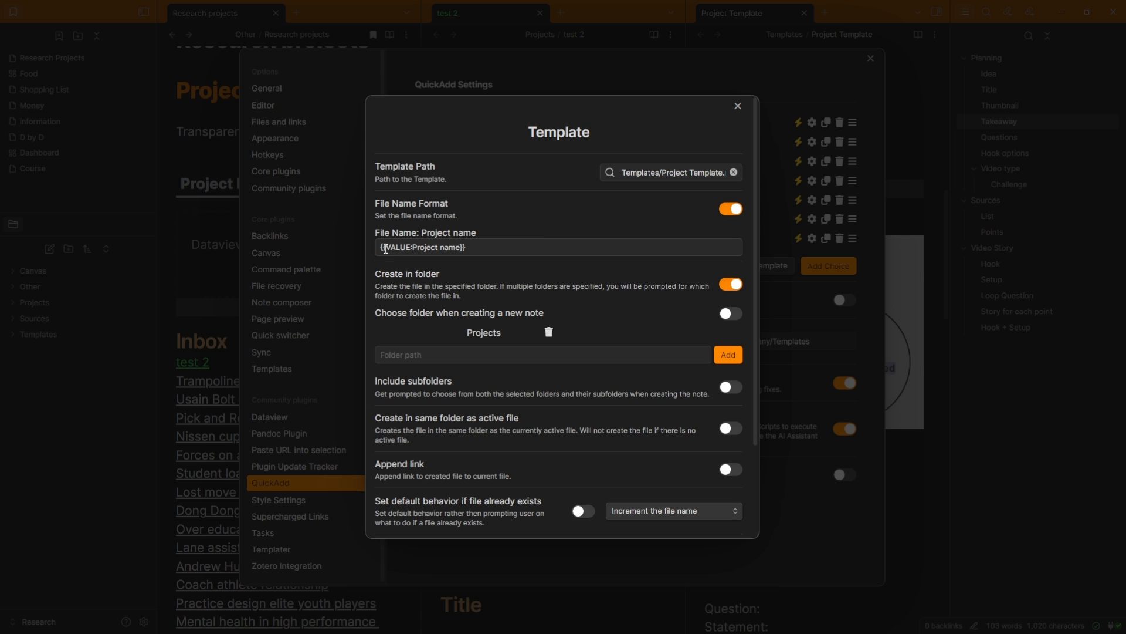
{"action": "left_click", "coordinate": [737, 106]}
{"action": "left_click", "coordinate": [711, 257]}
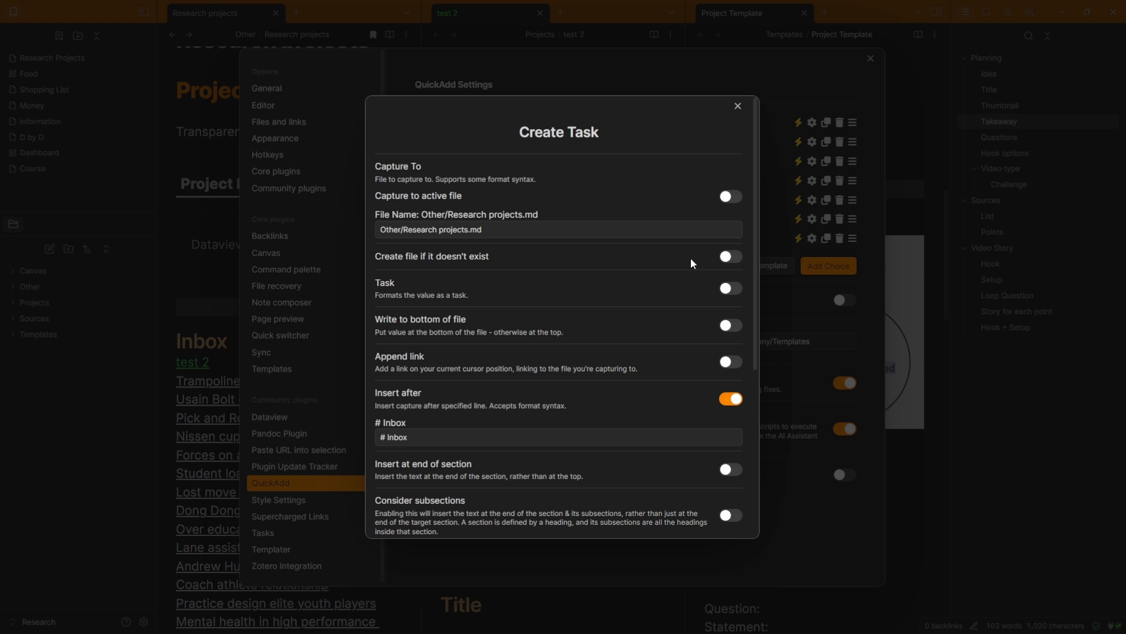
{"action": "scroll", "coordinate": [573, 360], "scroll_direction": "down", "scroll_amount": 5}
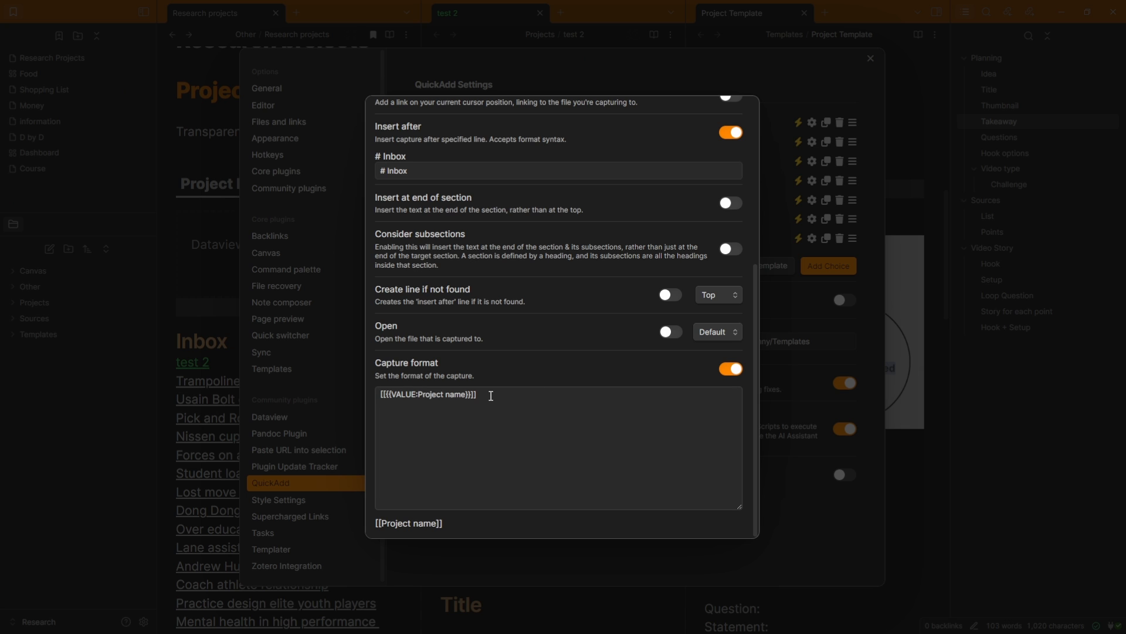
{"action": "left_click", "coordinate": [491, 396]}
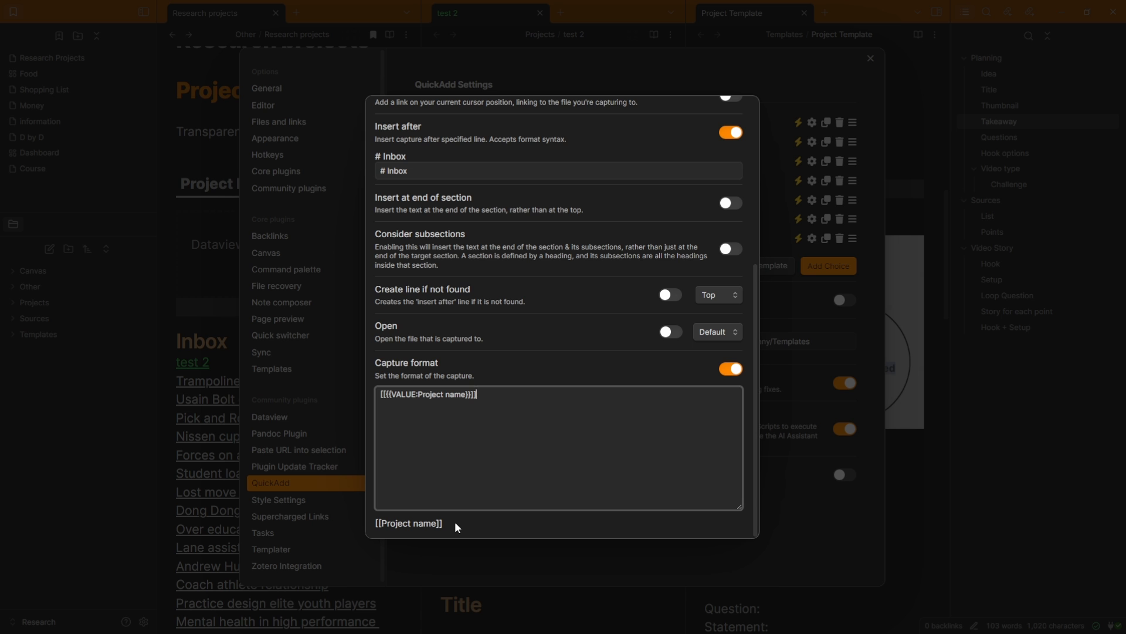
{"action": "scroll", "coordinate": [546, 395], "scroll_direction": "up", "scroll_amount": 10}
{"action": "left_click", "coordinate": [785, 217]}
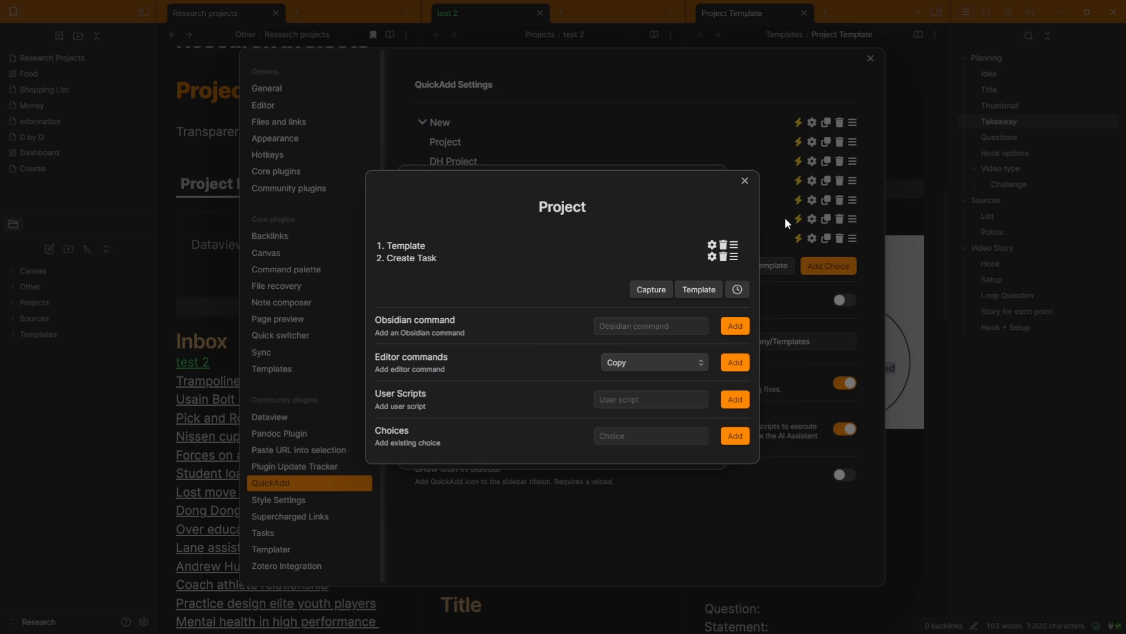
Leave the Project macro and look through the choice types available for a new QuickAdd choice.
{"action": "left_click", "coordinate": [779, 224]}
{"action": "left_click", "coordinate": [781, 268]}
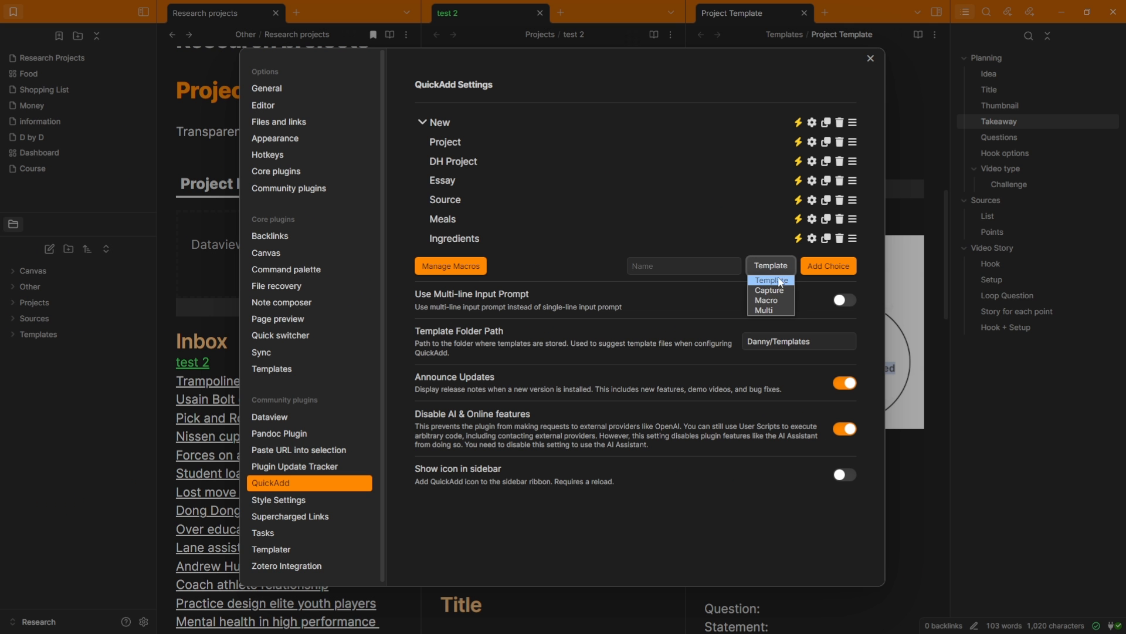
{"action": "left_click", "coordinate": [597, 268]}
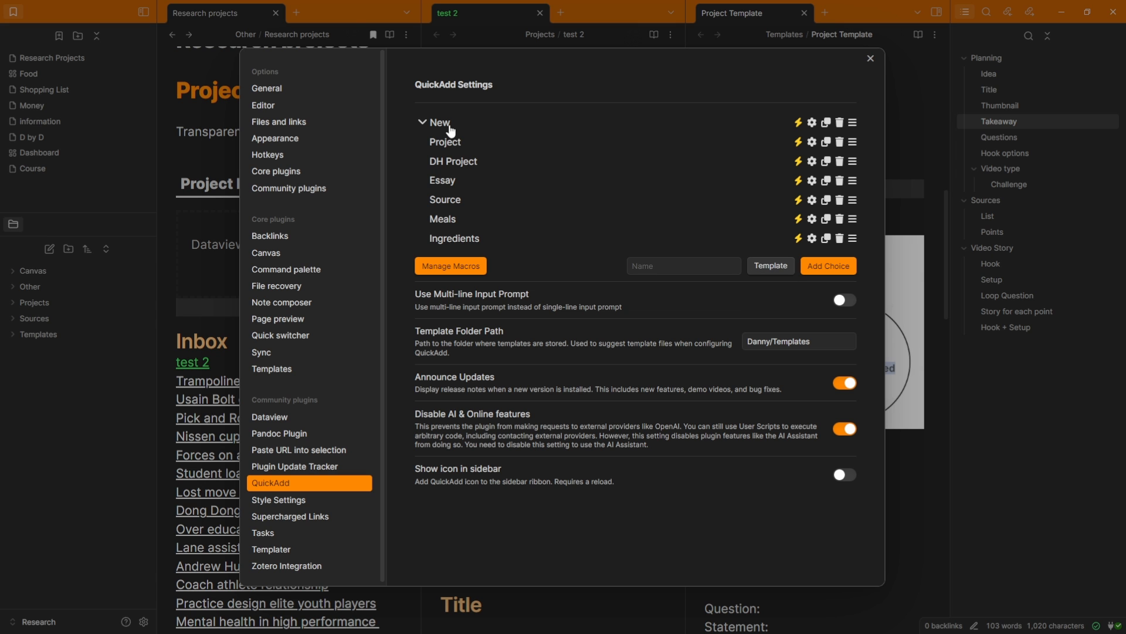
Check that the Project choice runs the Project macro, then close the settings.
{"action": "left_click", "coordinate": [813, 142]}
{"action": "left_click", "coordinate": [547, 339]}
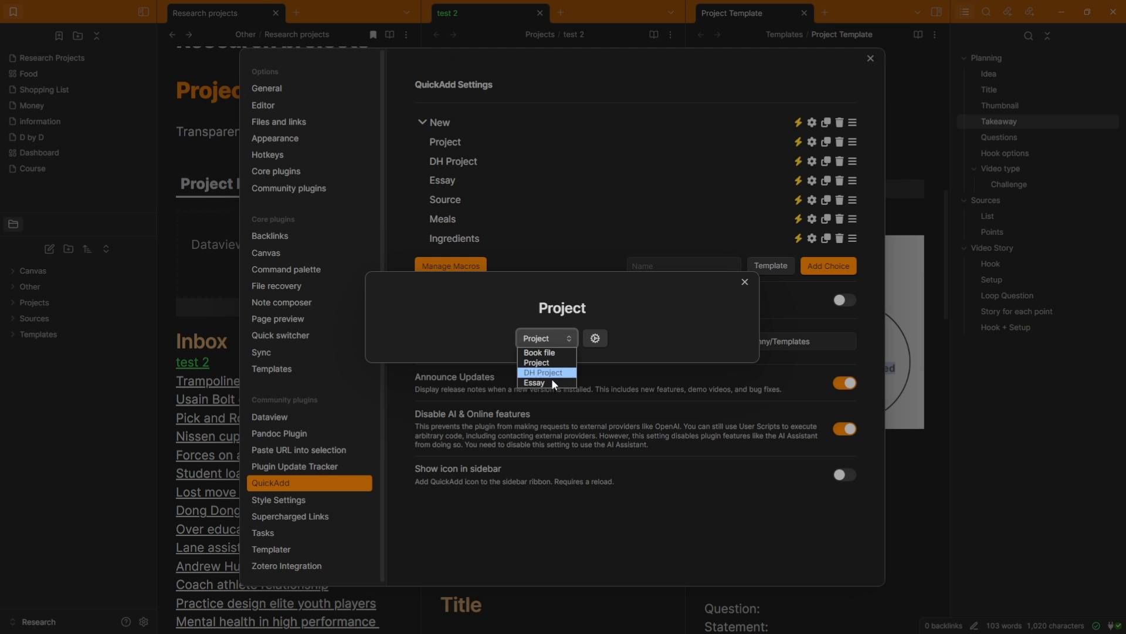
{"action": "left_click", "coordinate": [535, 362]}
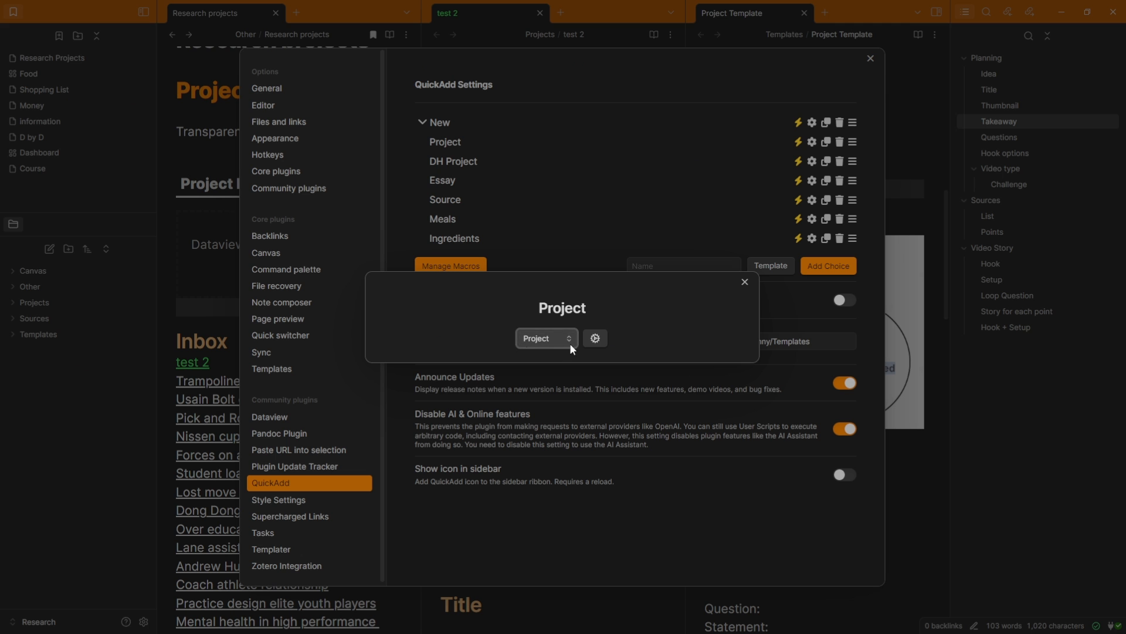
{"action": "left_click", "coordinate": [596, 207]}
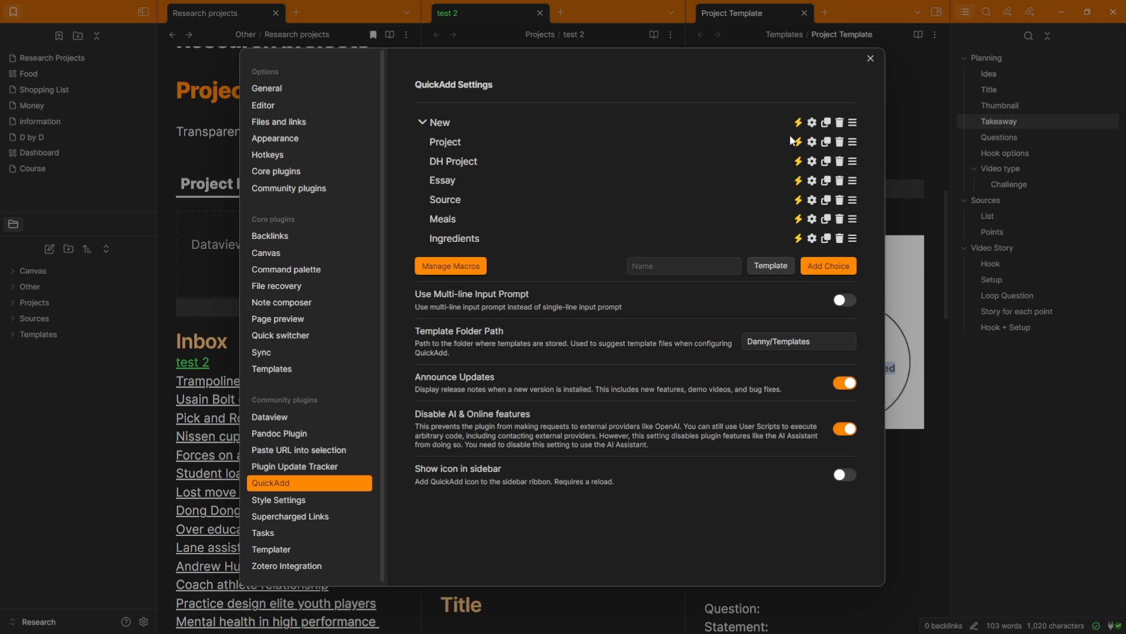
{"action": "left_click", "coordinate": [925, 143]}
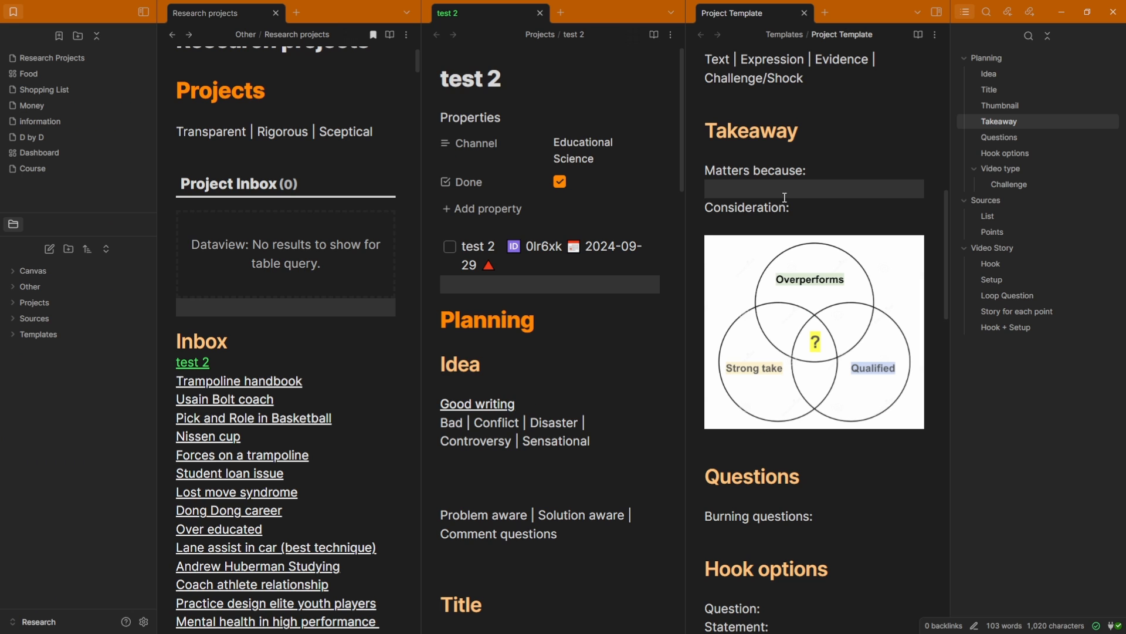
Create a project named example with the QuickAdd Project choice and check its link in the Research projects Inbox.
{"action": "key", "text": "ctrl+q"}
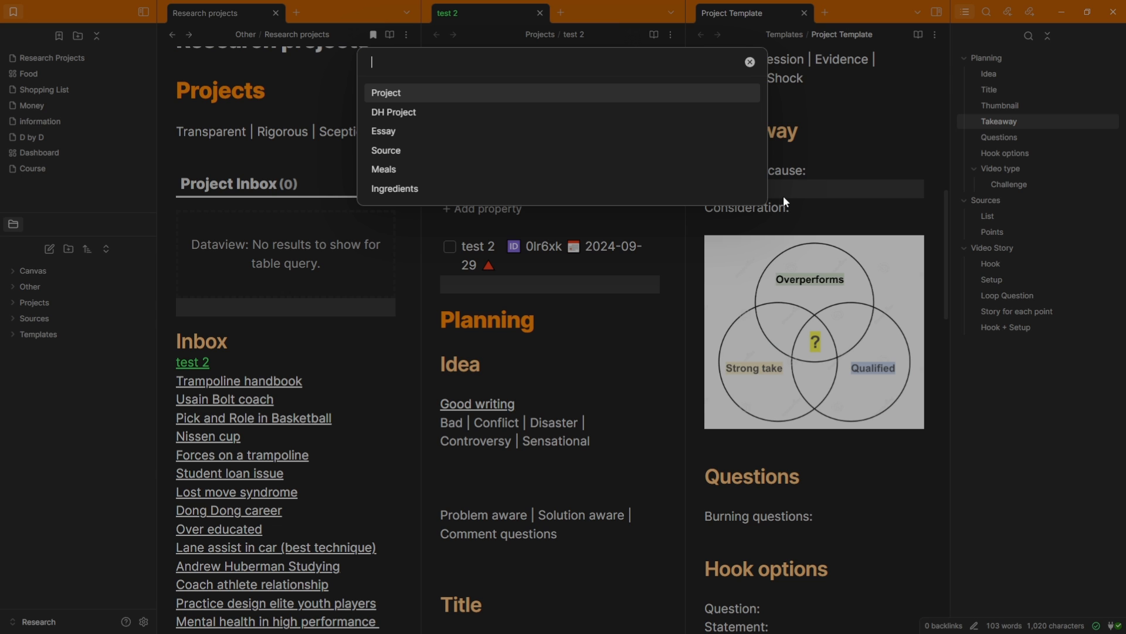
{"action": "key", "text": "Return"}
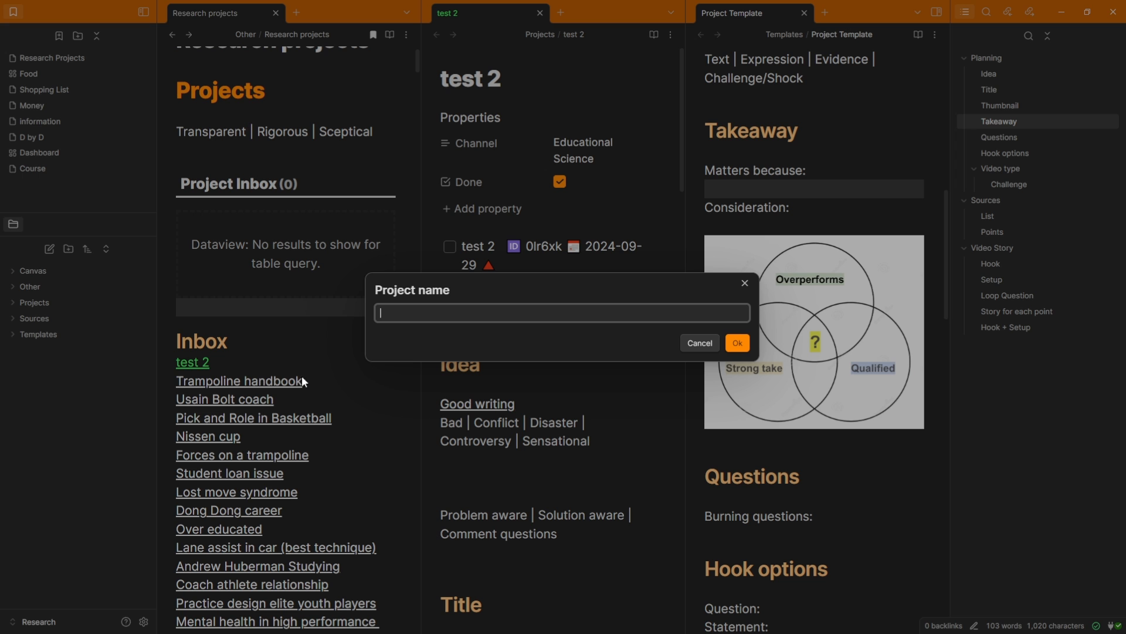
{"action": "type", "text": "example"}
{"action": "left_click", "coordinate": [743, 346]}
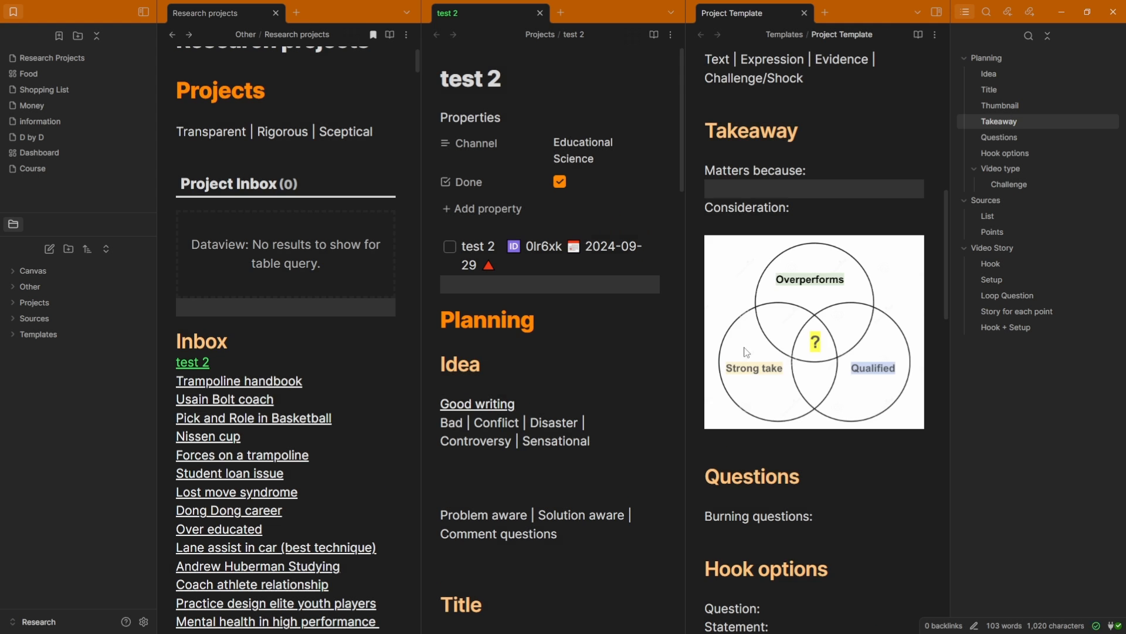
{"action": "left_click", "coordinate": [855, 336]}
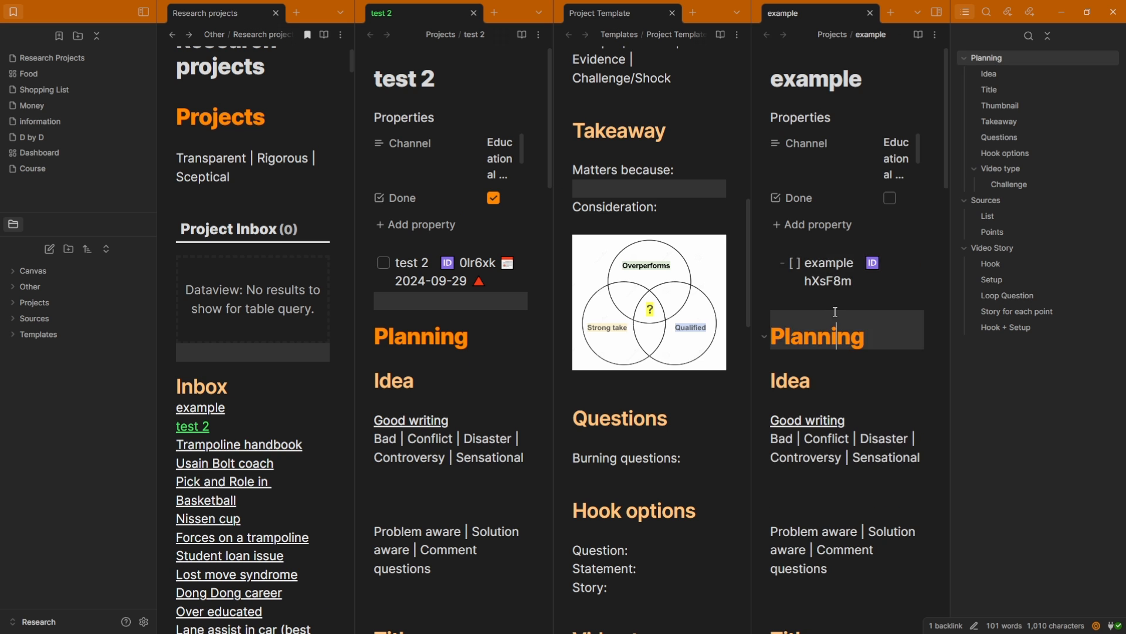
{"action": "left_click", "coordinate": [239, 411]}
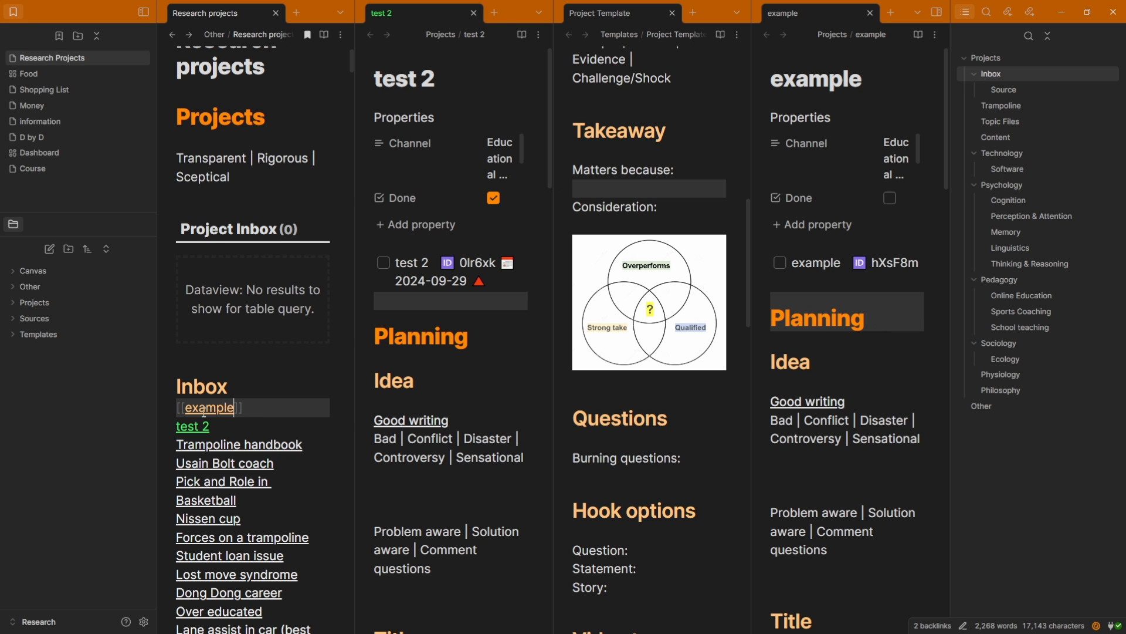
{"action": "mouse_move", "coordinate": [188, 407]}
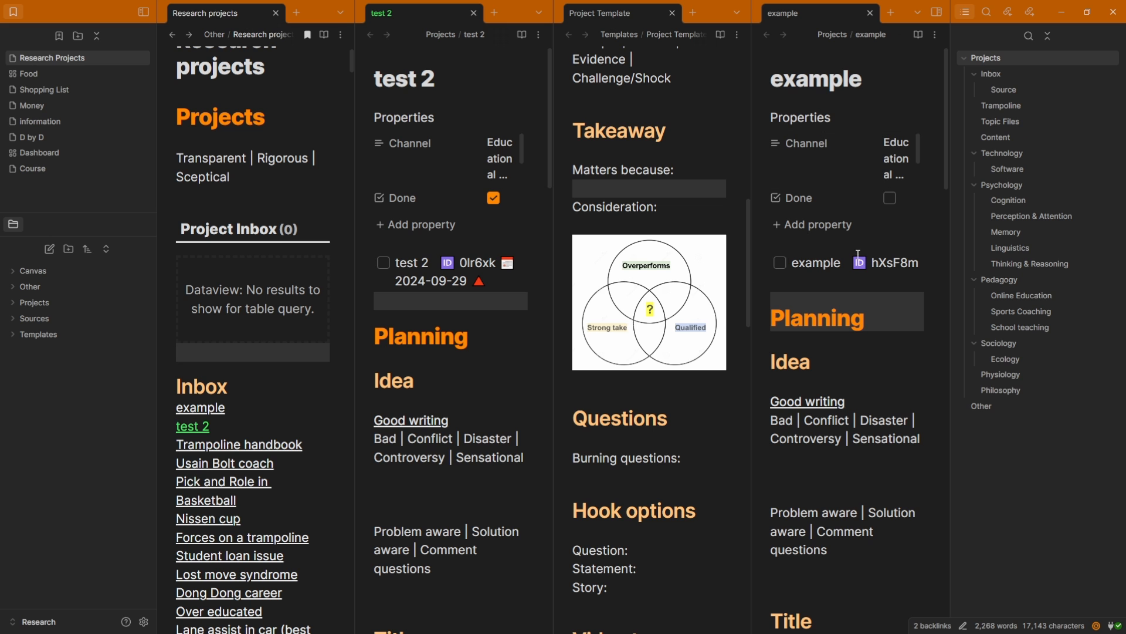
Delete the example note, close its empty pane and remove its line from the Research projects Inbox.
{"action": "left_click", "coordinate": [772, 306]}
{"action": "key", "text": "ctrl+Delete"}
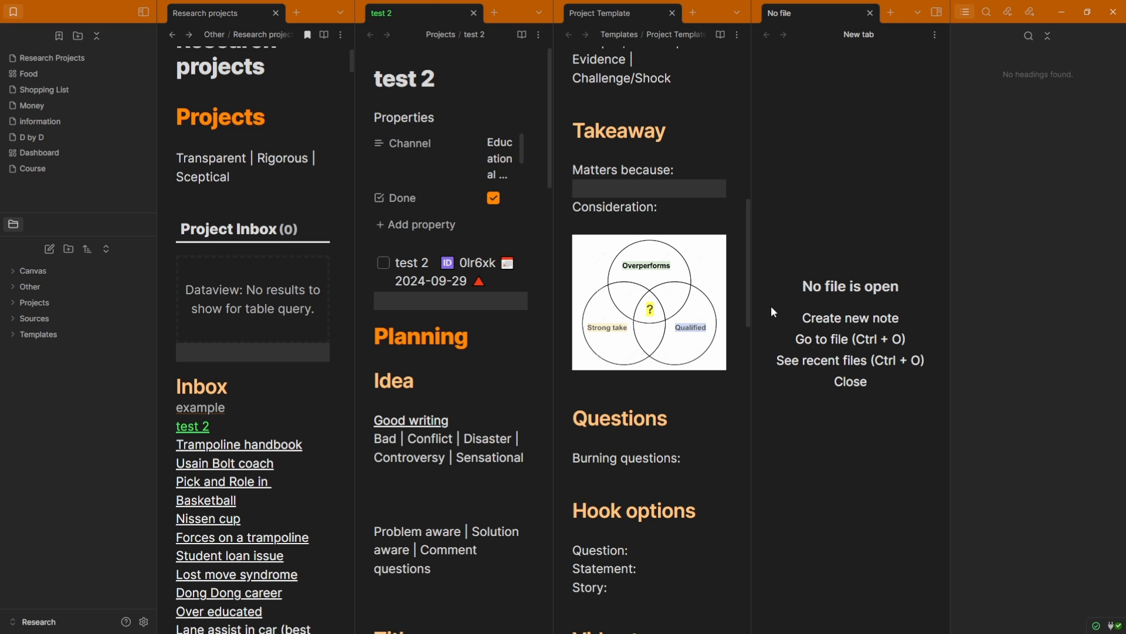
{"action": "middle_click", "coordinate": [778, 9]}
{"action": "left_click", "coordinate": [244, 360]}
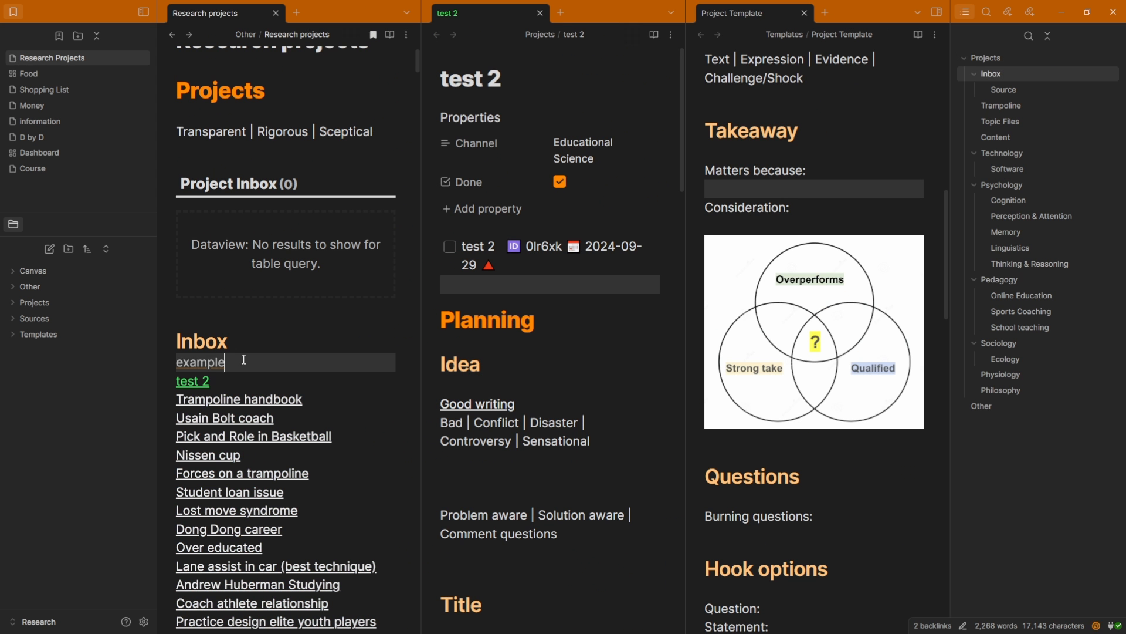
{"action": "key", "text": "ctrl+d"}
Delete the test 2 note, remove its link from the Research projects Inbox and close the empty pane.
{"action": "left_click", "coordinate": [557, 286]}
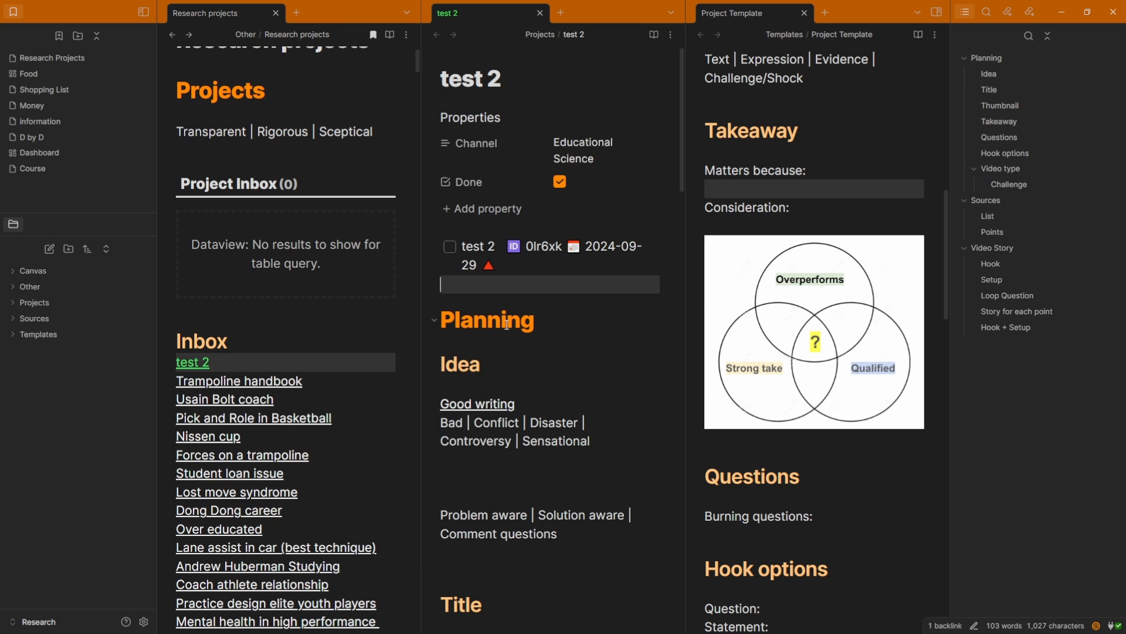
{"action": "key", "text": "ctrl+Delete"}
{"action": "left_click", "coordinate": [284, 363]}
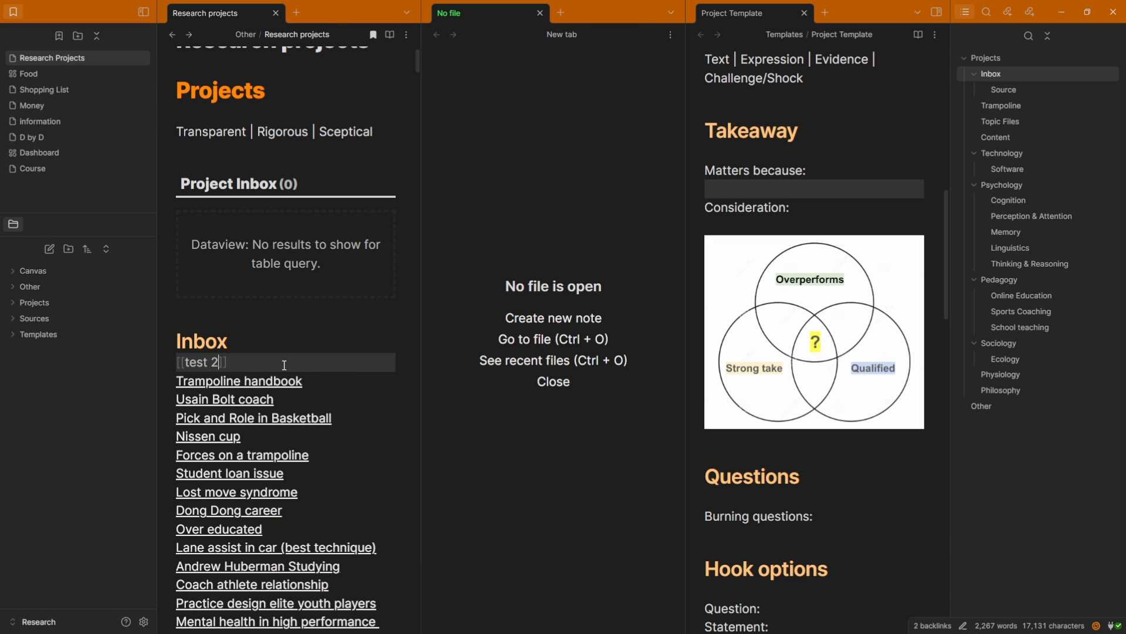
{"action": "key", "text": "ctrl+d"}
{"action": "middle_click", "coordinate": [485, 12]}
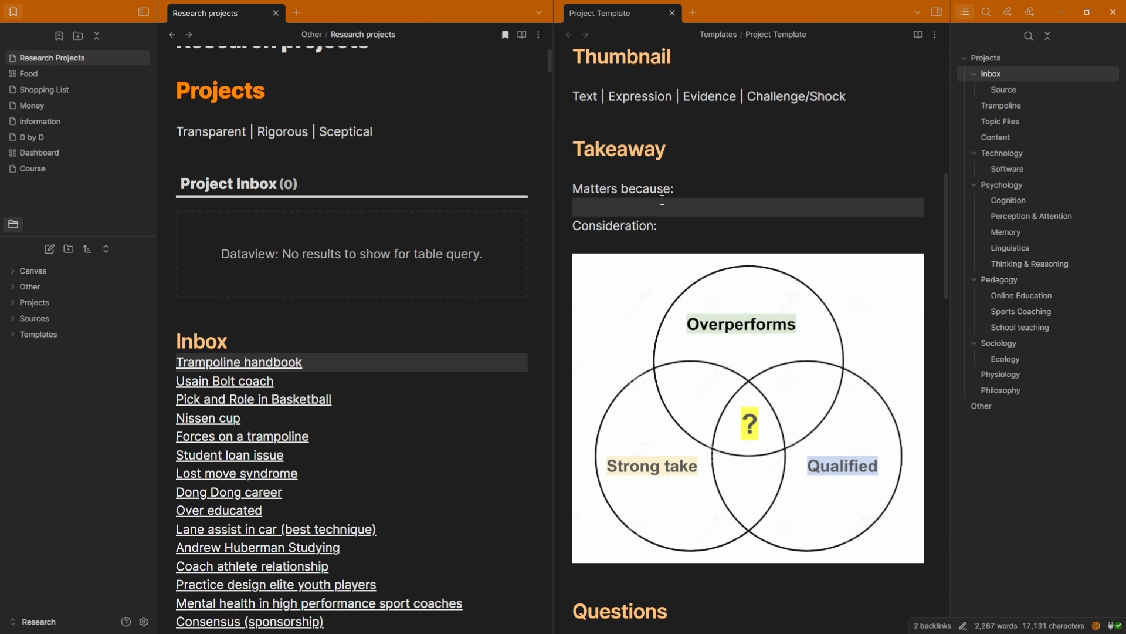
Open the Project Inbox Dataview query and examine its line that sets the file link column and heading.
{"action": "left_click", "coordinate": [237, 308]}
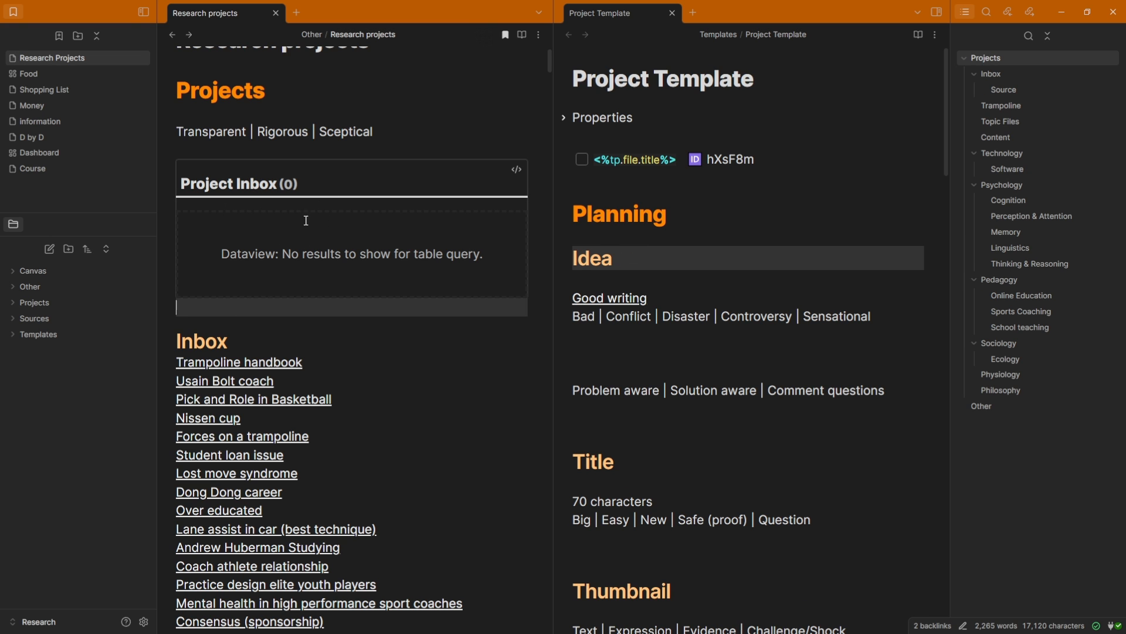
{"action": "left_click", "coordinate": [517, 169]}
{"action": "left_click", "coordinate": [274, 217]}
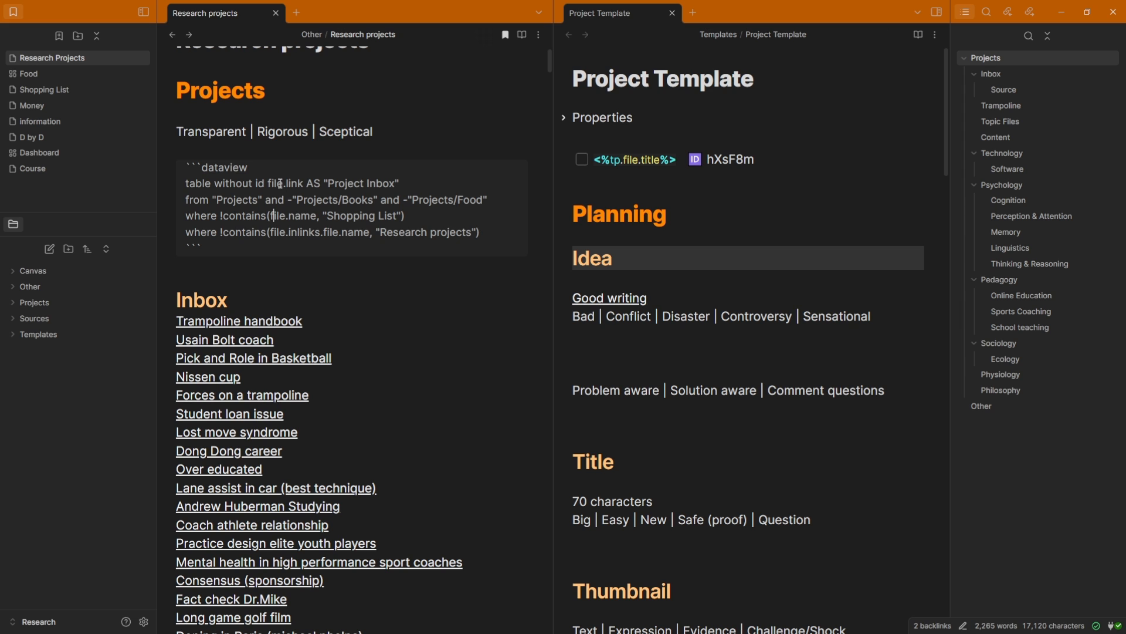
{"action": "left_click_drag", "start_coordinate": [265, 184], "coordinate": [185, 184]}
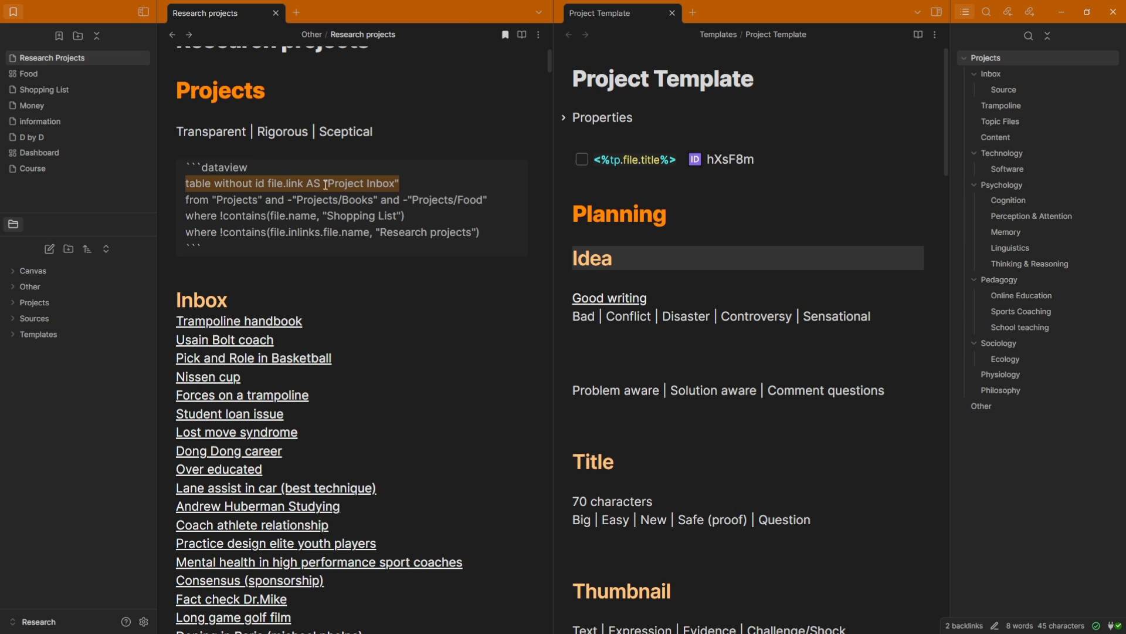
{"action": "left_click", "coordinate": [349, 148]}
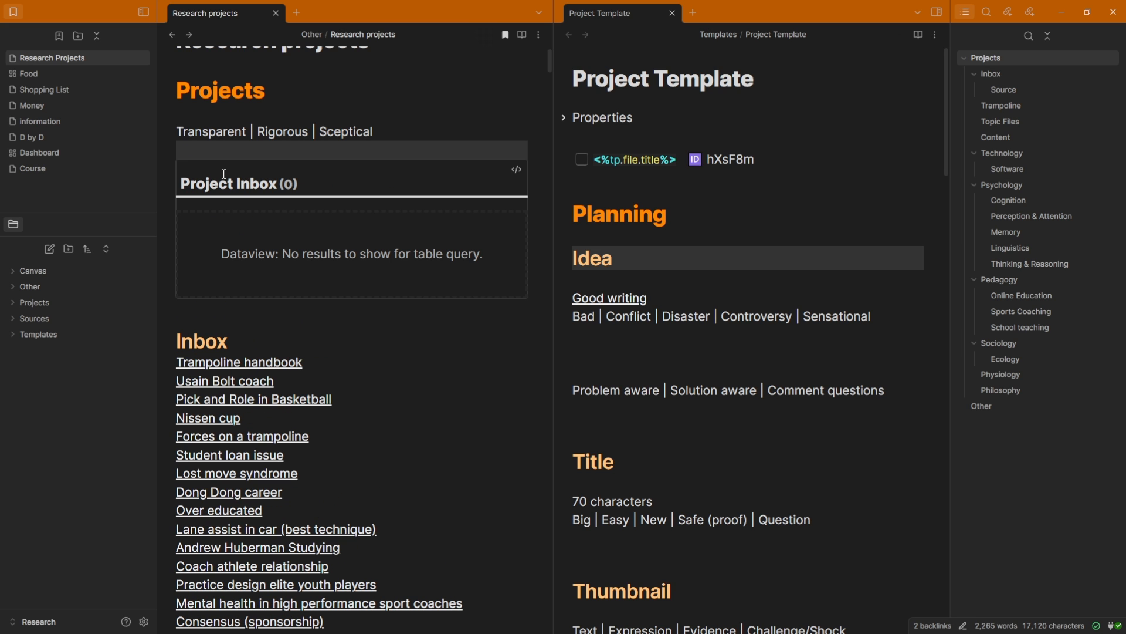
Open the Project Inbox Dataview query and examine its from line with the Projects folder and the excluded Books and Food subfolders.
{"action": "left_click", "coordinate": [516, 170]}
{"action": "left_click", "coordinate": [231, 198]}
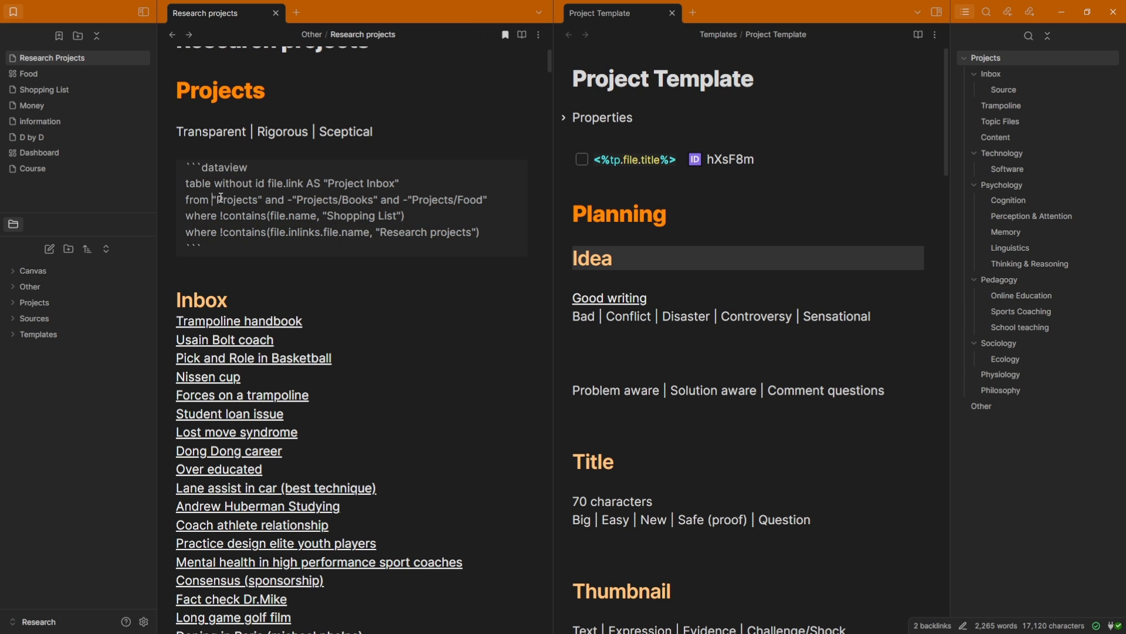
{"action": "left_click_drag", "start_coordinate": [216, 198], "coordinate": [260, 197]}
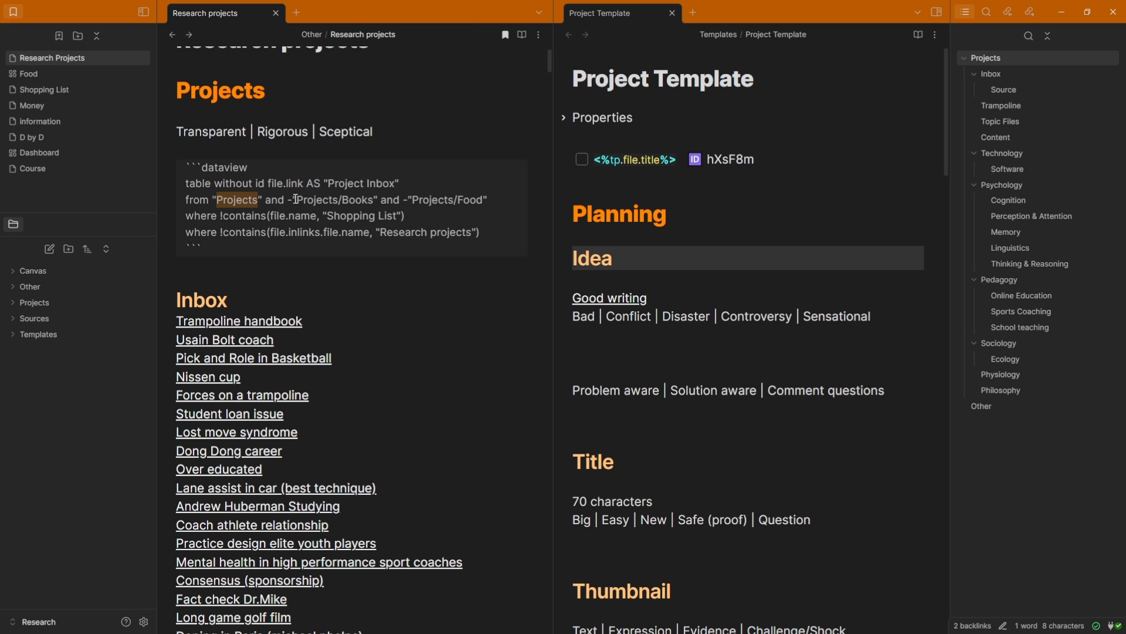
{"action": "left_click_drag", "start_coordinate": [294, 198], "coordinate": [374, 199]}
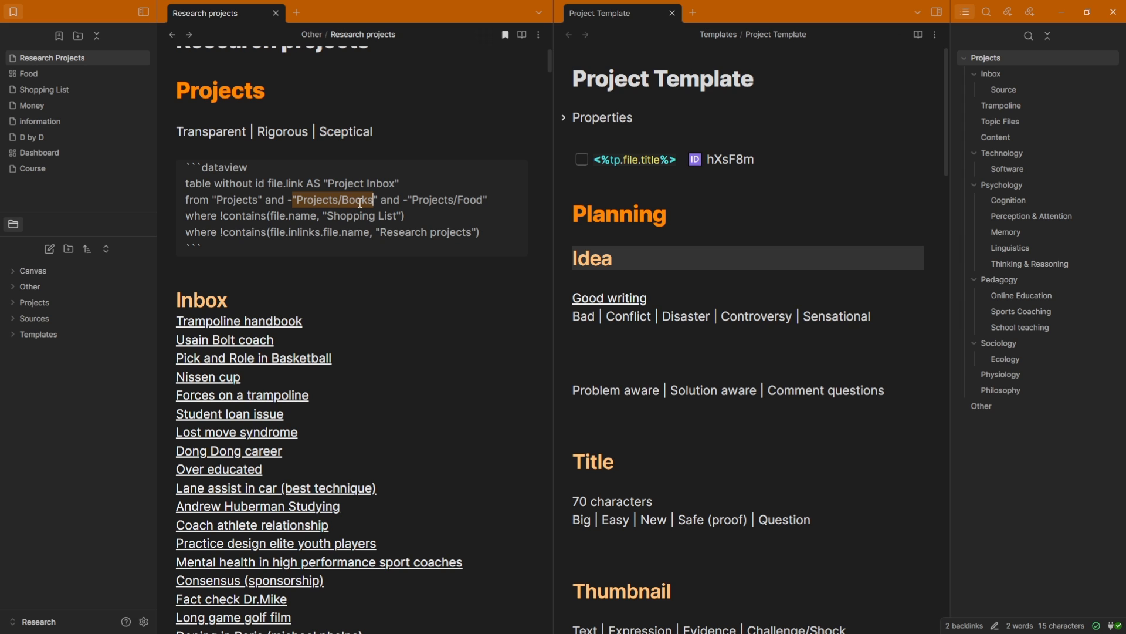
{"action": "left_click_drag", "start_coordinate": [459, 200], "coordinate": [484, 200]}
{"action": "left_click", "coordinate": [412, 200]}
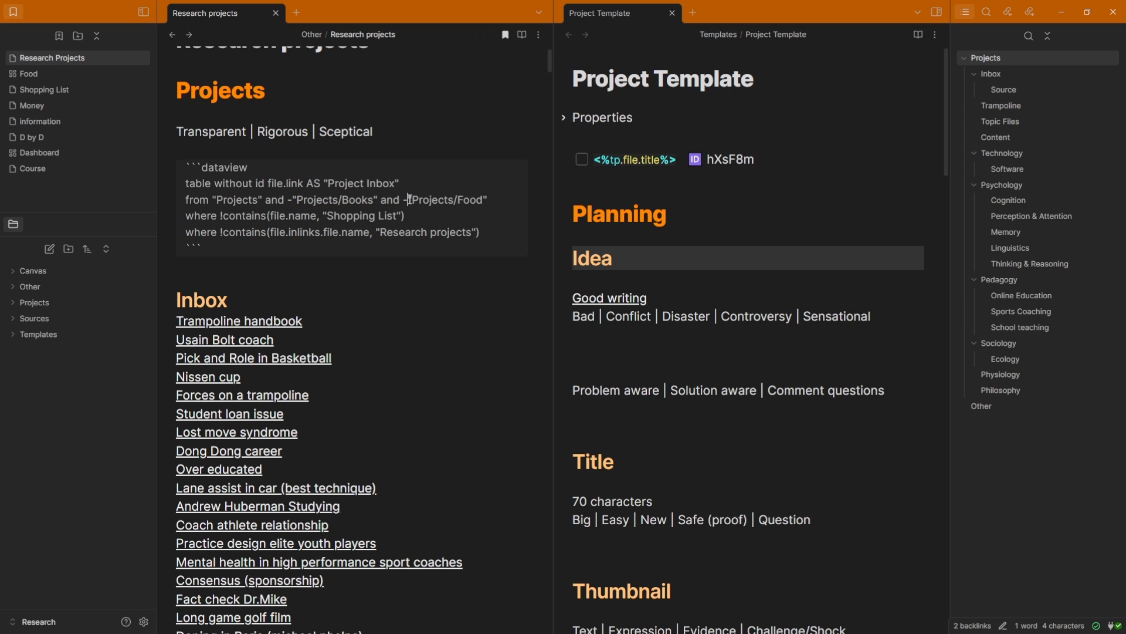
{"action": "left_click", "coordinate": [303, 199]}
{"action": "left_click", "coordinate": [457, 200]}
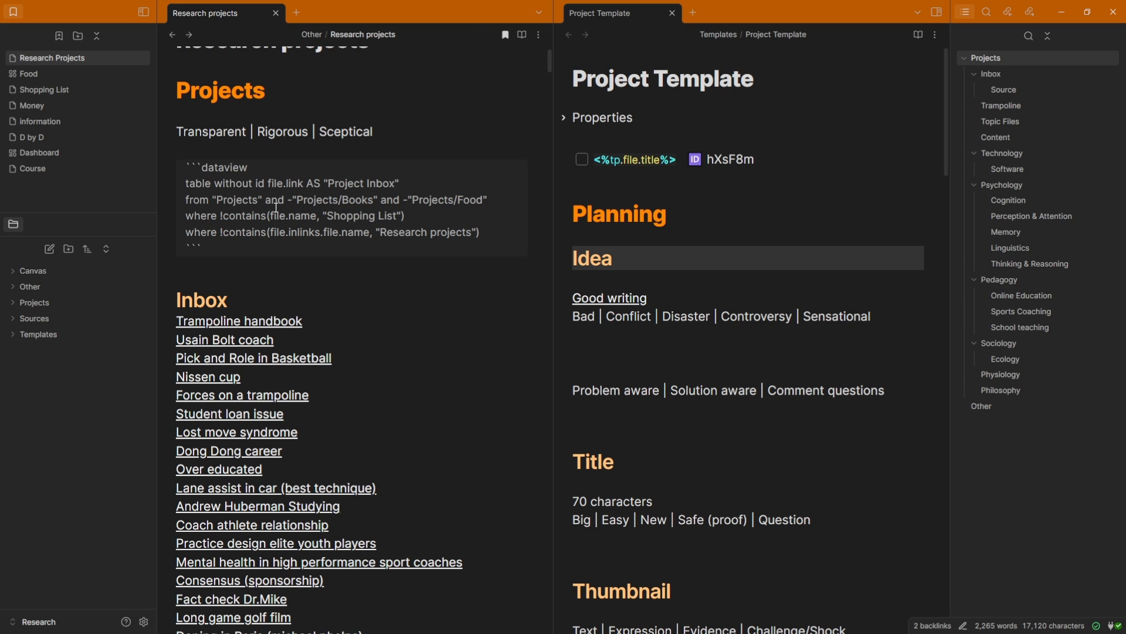
Examine the query's where conditions excluding "Shopping List" and notes linked from "Research projects", and return to the rendered table.
{"action": "left_click", "coordinate": [246, 217]}
{"action": "left_click_drag", "start_coordinate": [363, 215], "coordinate": [403, 216]}
{"action": "left_click", "coordinate": [407, 217]}
{"action": "left_click_drag", "start_coordinate": [327, 216], "coordinate": [397, 216]}
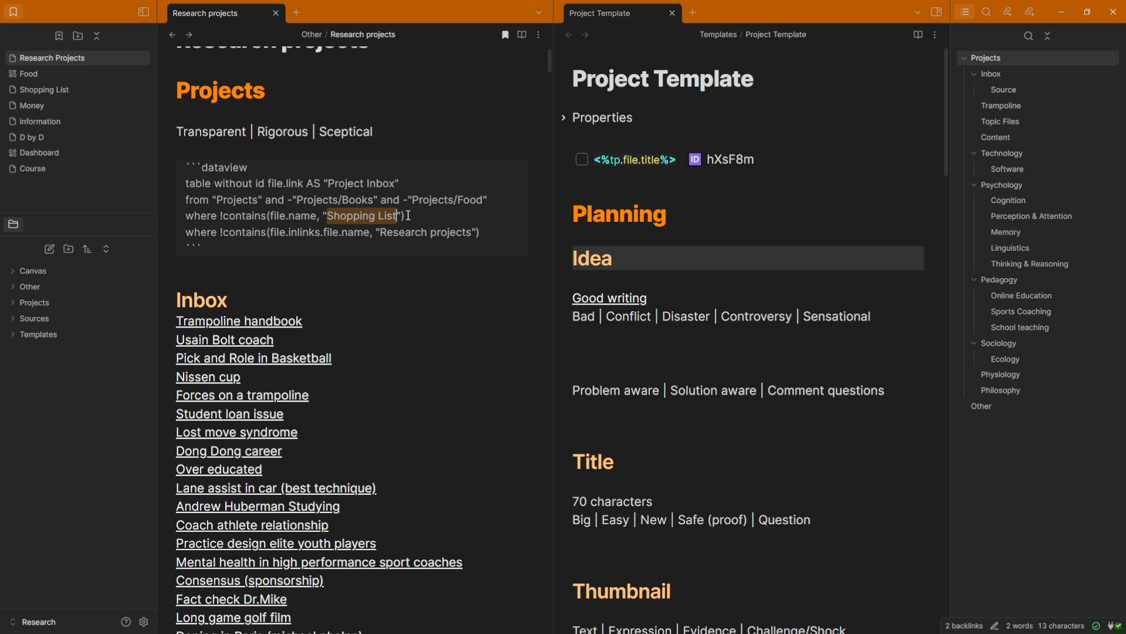
{"action": "left_click", "coordinate": [438, 200]}
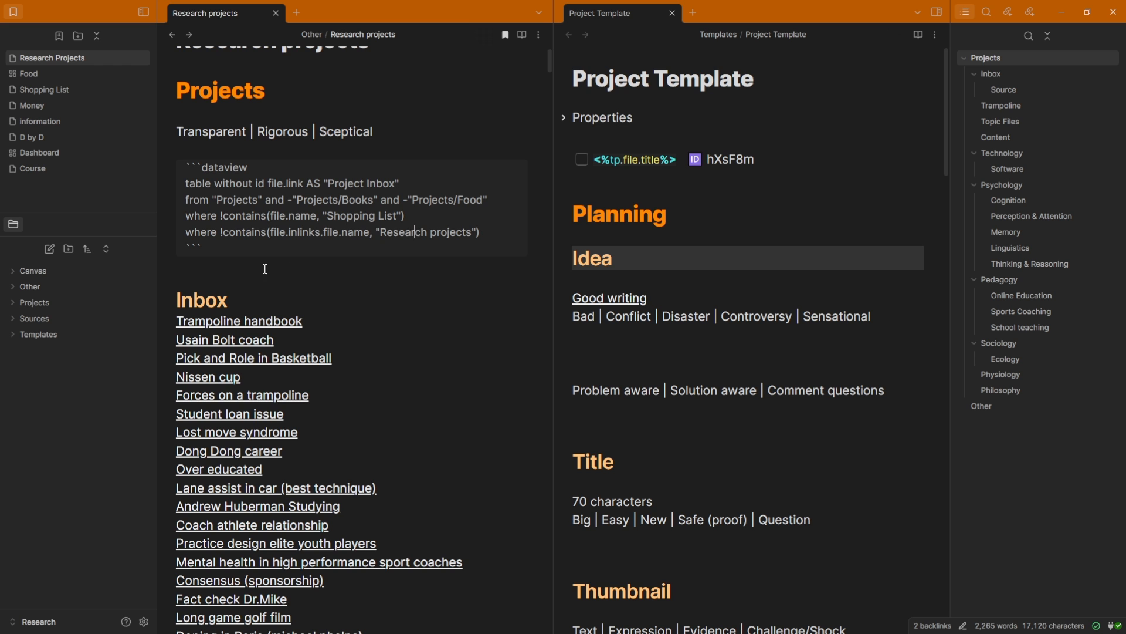
{"action": "left_click", "coordinate": [286, 266]}
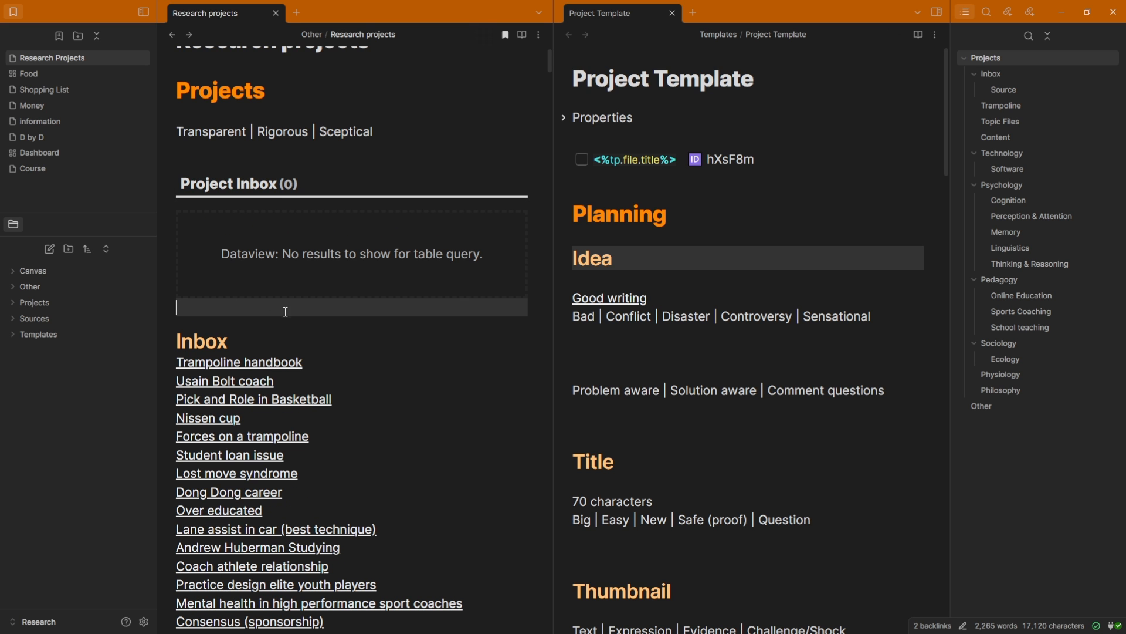
Open the Trampoline handbook note from the Inbox and check its backlinks against its link in Research projects.
{"action": "left_click", "coordinate": [258, 363]}
{"action": "left_click_drag", "start_coordinate": [653, 59], "coordinate": [789, 163]}
{"action": "left_click", "coordinate": [705, 257]}
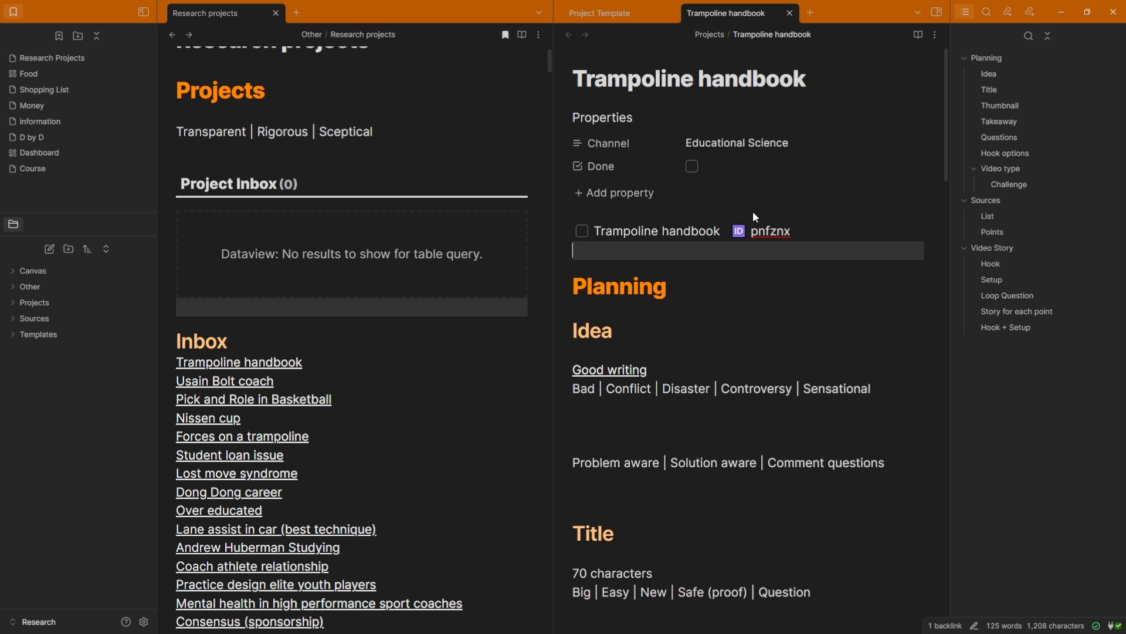
{"action": "left_click", "coordinate": [1010, 13]}
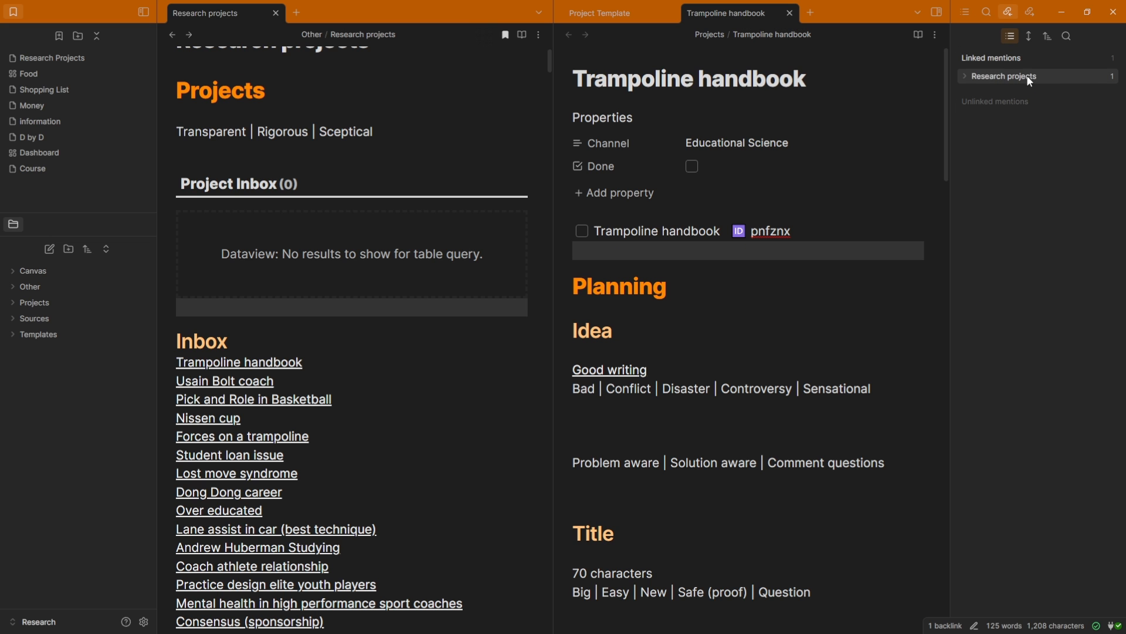
{"action": "left_click", "coordinate": [335, 358]}
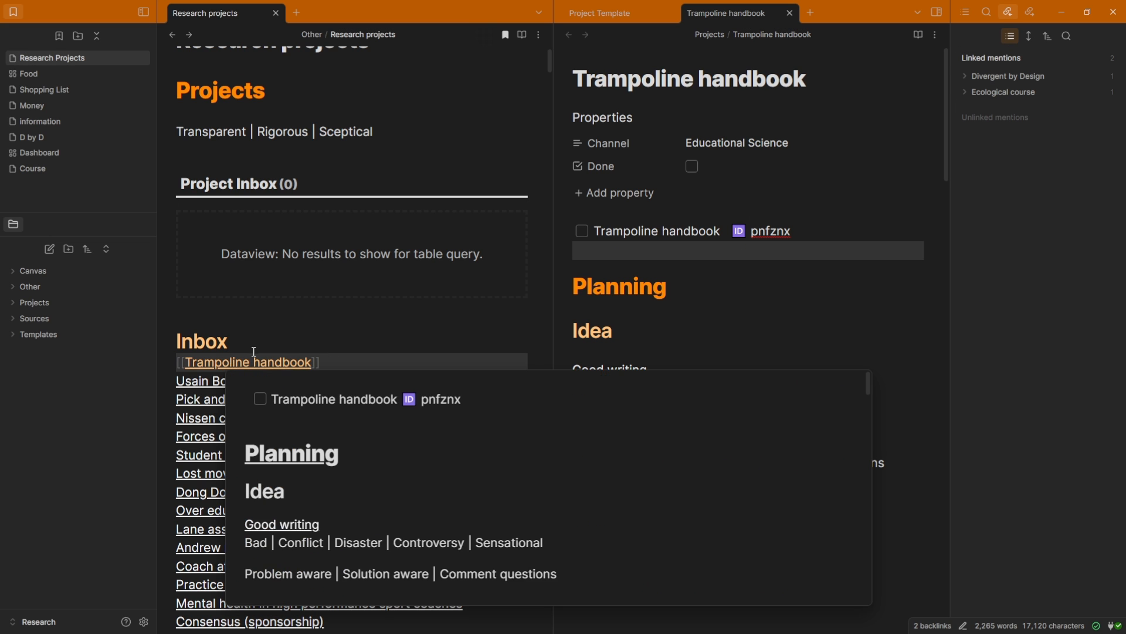
{"action": "left_click", "coordinate": [259, 333]}
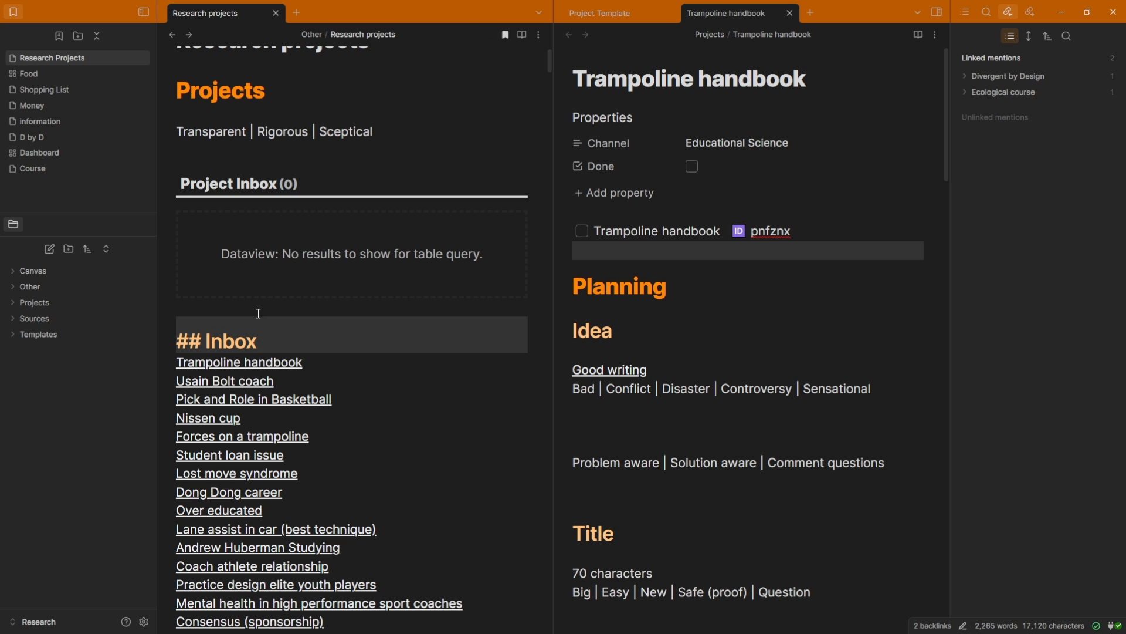
{"action": "left_click", "coordinate": [258, 312]}
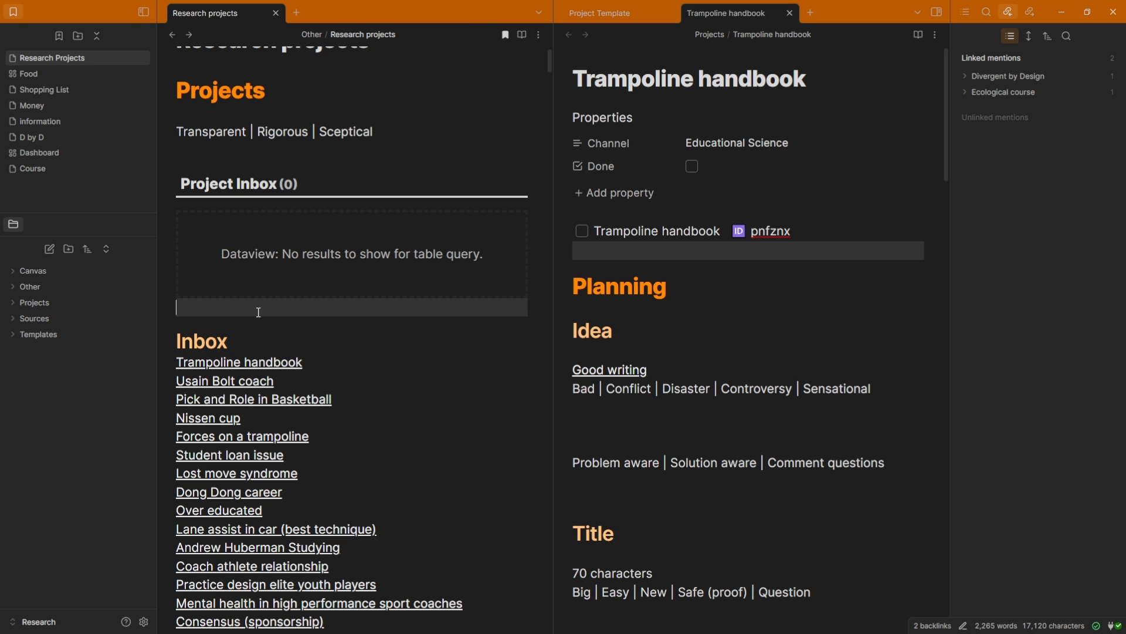
{"action": "left_click", "coordinate": [334, 358]}
{"action": "mouse_move", "coordinate": [243, 363]}
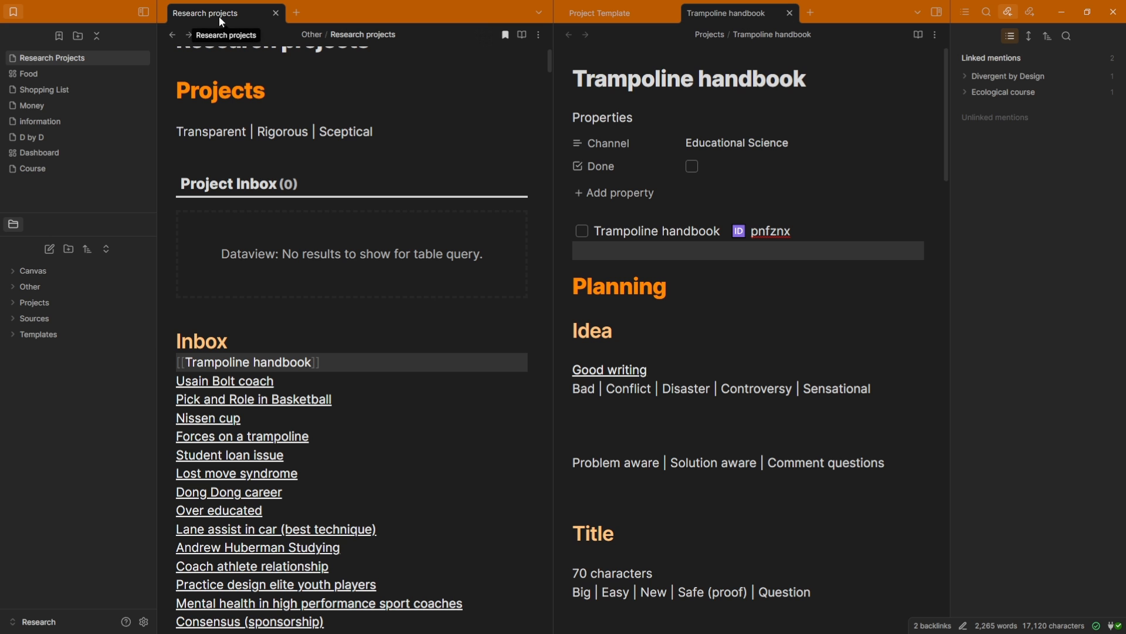
{"action": "left_click", "coordinate": [736, 174]}
{"action": "mouse_move", "coordinate": [272, 363]}
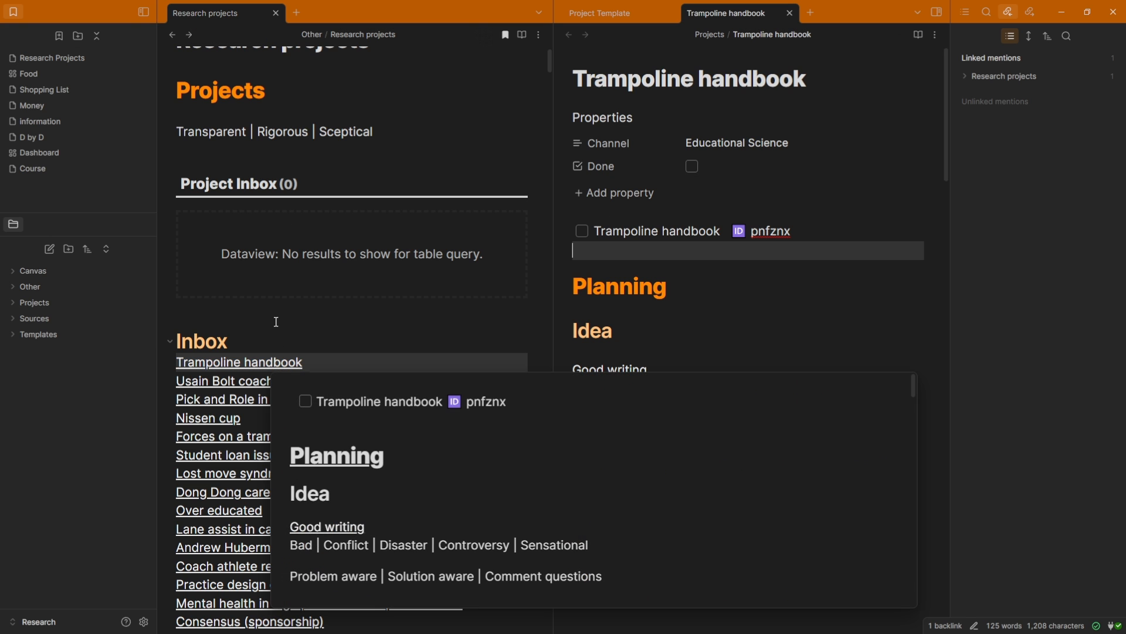
Cut the Trampoline handbook link from the Research projects Inbox and check the Project Inbox table and the note's backlinks.
{"action": "left_click", "coordinate": [322, 351]}
{"action": "key", "text": "ctrl+x"}
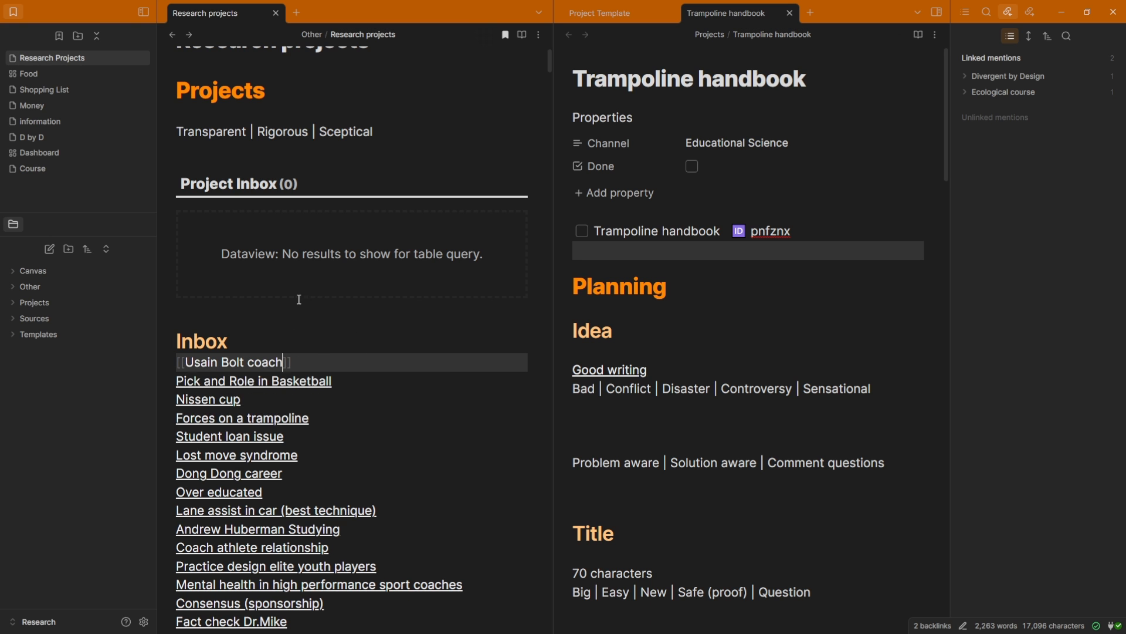
{"action": "left_click", "coordinate": [289, 305]}
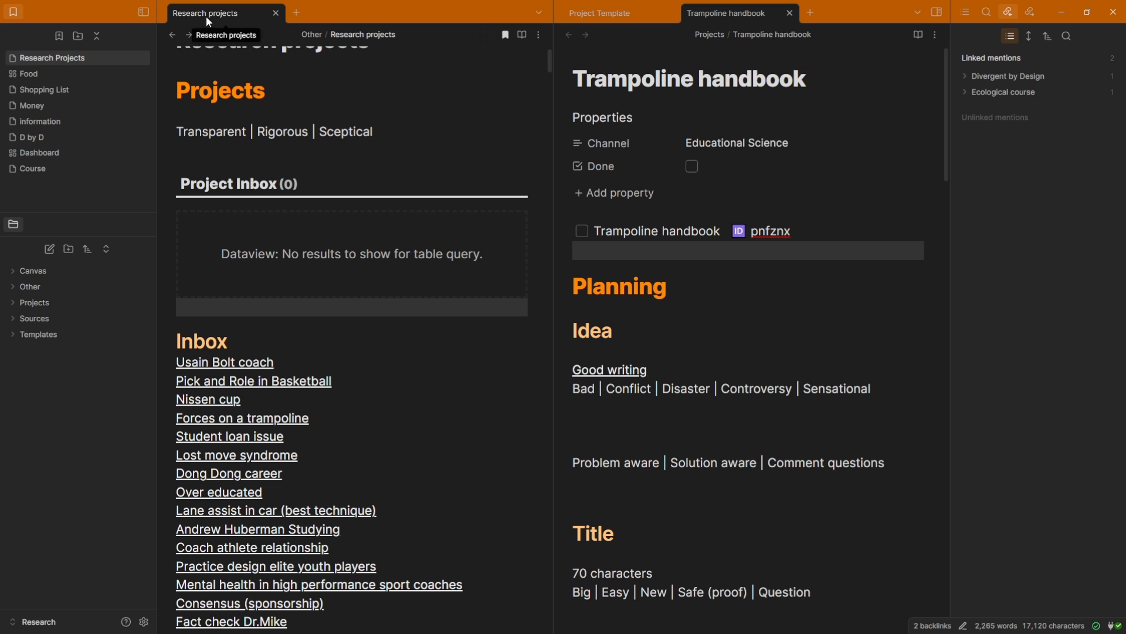
{"action": "left_click", "coordinate": [706, 257]}
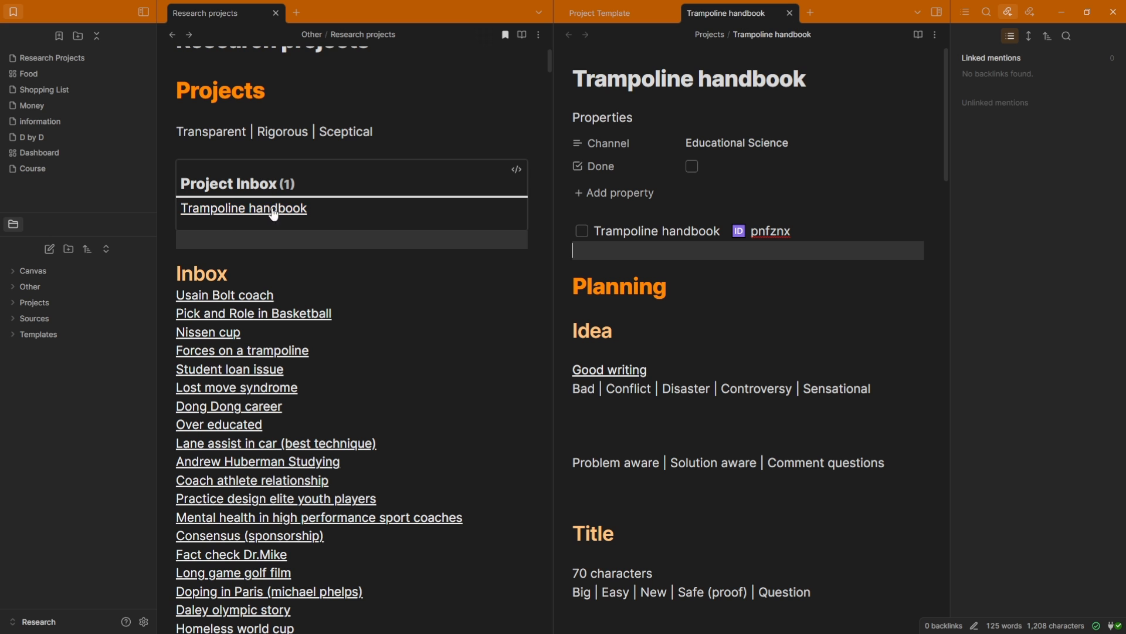
Add a link to Trampoline handbook back as the first line under the Inbox heading and check the note's backlinks.
{"action": "left_click", "coordinate": [262, 276]}
{"action": "key", "text": "Return"}
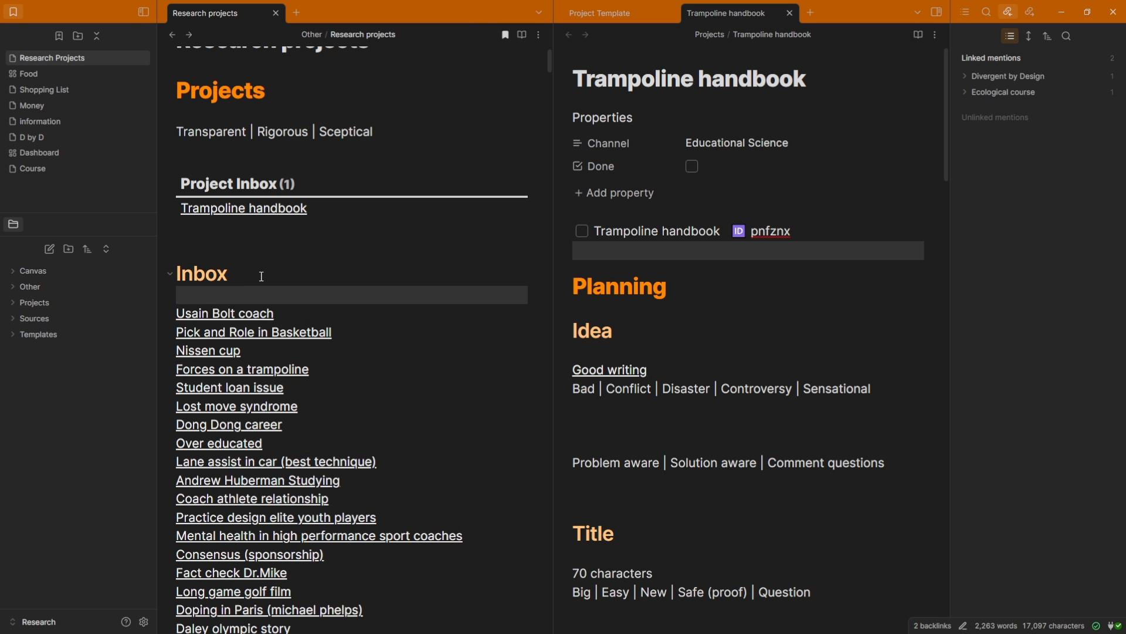
{"action": "type", "text": "[[trampo"}
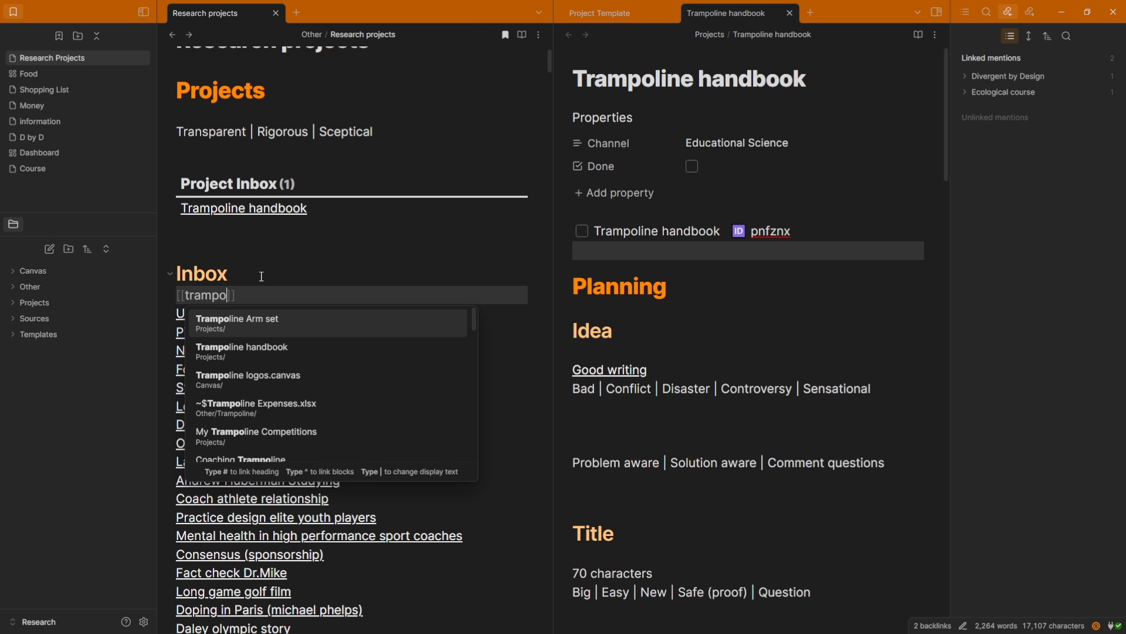
{"action": "key", "text": "Down"}
{"action": "key", "text": "Down"}
{"action": "key", "text": "Up"}
{"action": "key", "text": "Return"}
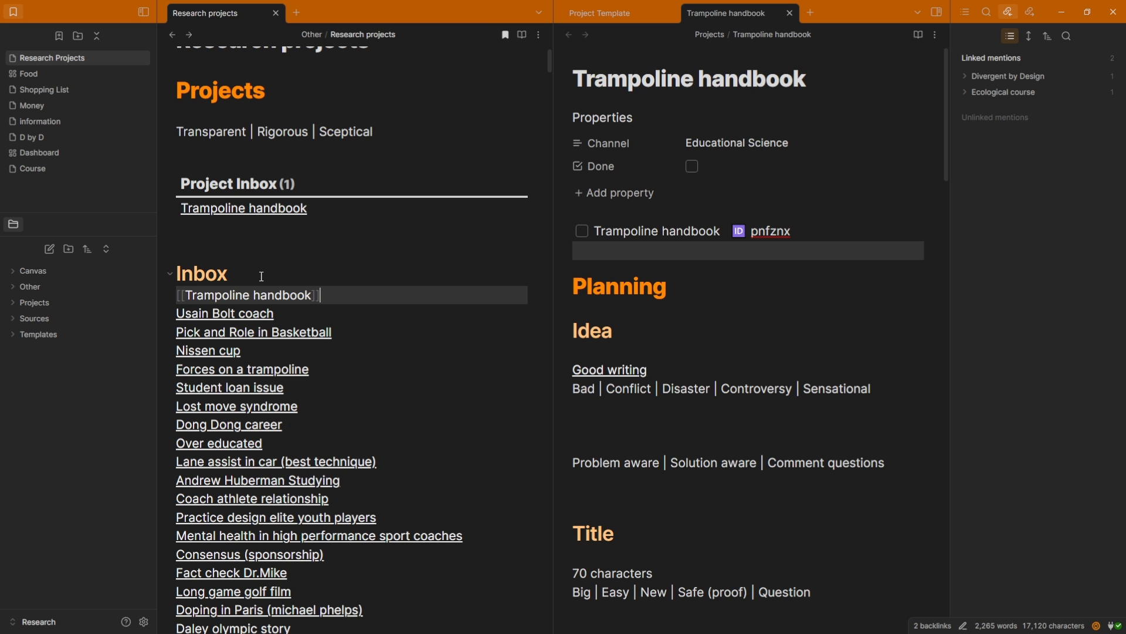
{"action": "left_click", "coordinate": [236, 249]}
{"action": "left_click", "coordinate": [340, 291]}
{"action": "left_click", "coordinate": [322, 272]}
{"action": "left_click", "coordinate": [766, 257]}
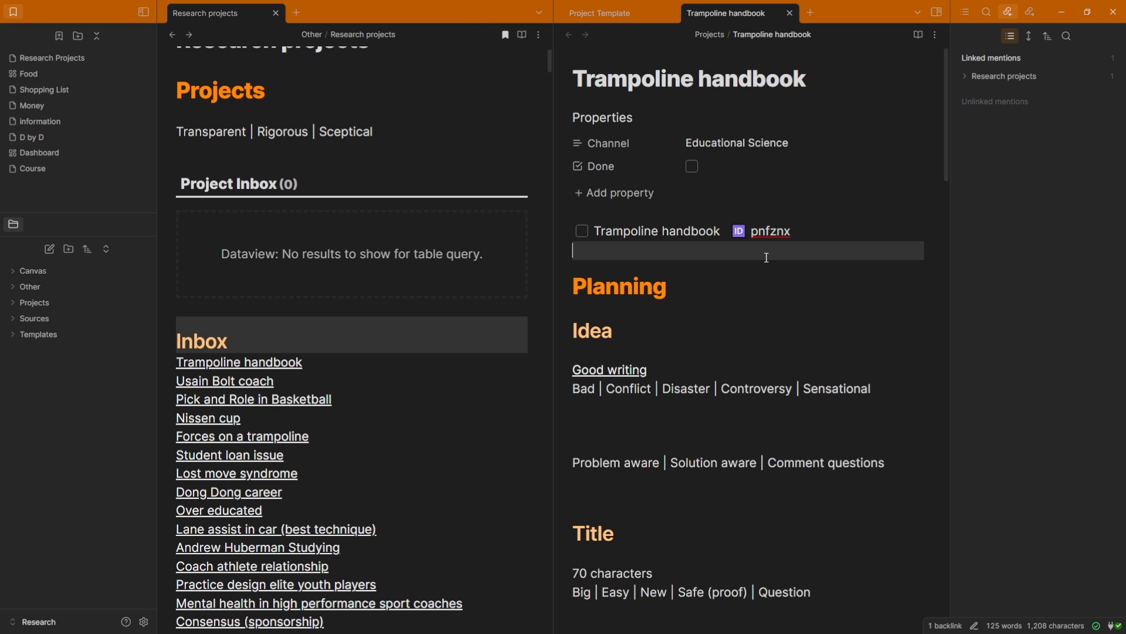